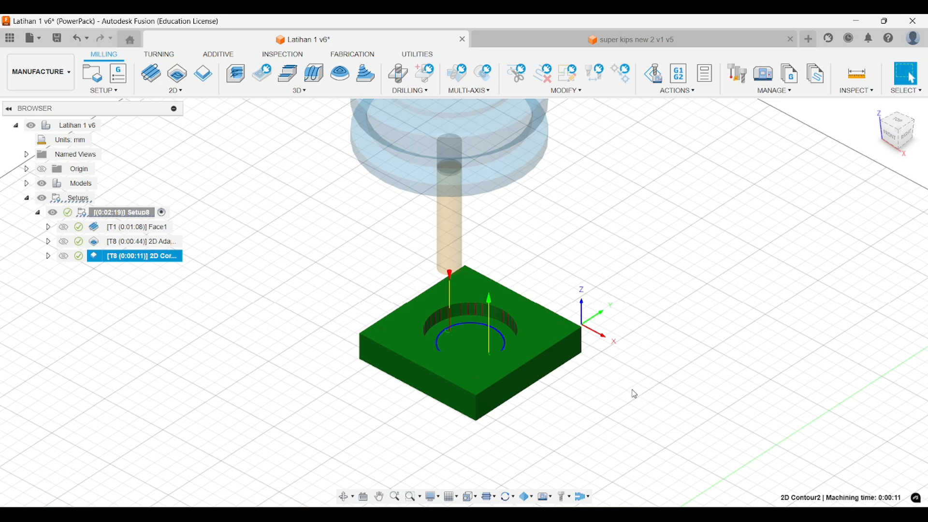
{"action": "mouse_move", "coordinate": [631, 390]}
{"action": "middle_mouse_down", "text": "shift"}
{"action": "mouse_move", "coordinate": [607, 379]}
{"action": "mouse_move", "coordinate": [623, 387]}
{"action": "middle_mouse_up", "text": "shift"}
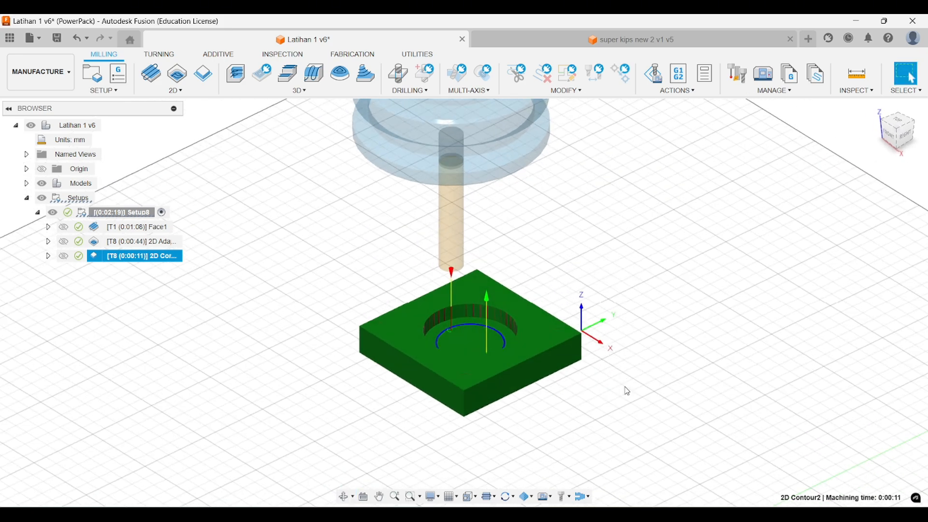
{"action": "mouse_move", "coordinate": [628, 390]}
{"action": "middle_mouse_down", "text": "shift"}
{"action": "mouse_move", "coordinate": [642, 385]}
{"action": "mouse_move", "coordinate": [636, 391]}
{"action": "middle_mouse_up", "text": "shift"}
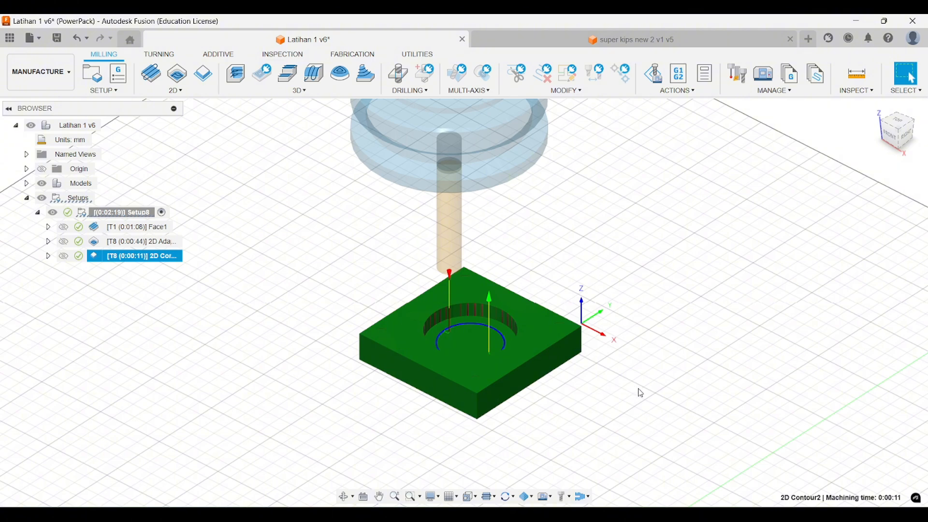
{"action": "middle_click_drag", "start_coordinate": [641, 393], "coordinate": [688, 334], "text": "shift"}
{"action": "scroll", "coordinate": [673, 386], "scroll_direction": "up", "scroll_amount": 1}
{"action": "scroll", "coordinate": [674, 388], "scroll_direction": "up", "scroll_amount": 1}
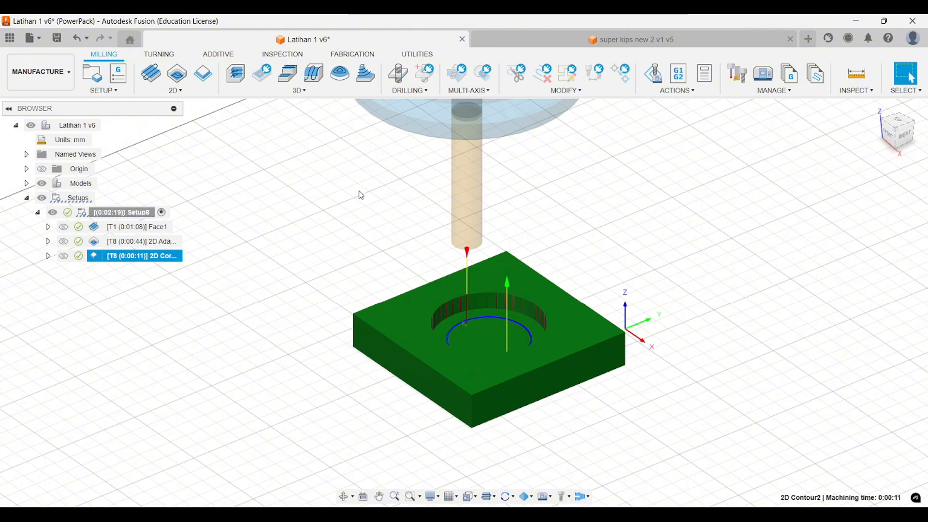
{"action": "middle_click_drag", "start_coordinate": [360, 195], "coordinate": [362, 222]}
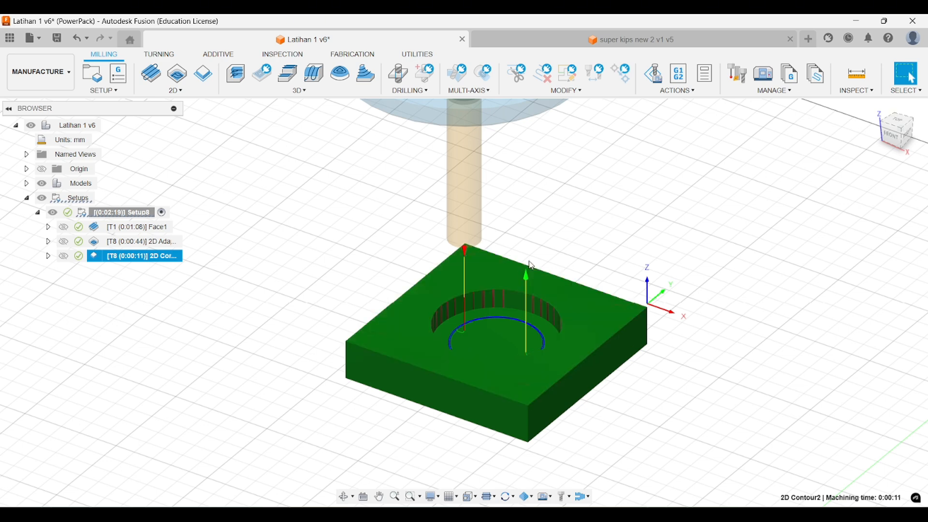
{"action": "mouse_move", "coordinate": [562, 266]}
{"action": "middle_mouse_down"}
{"action": "mouse_move", "coordinate": [571, 245]}
{"action": "mouse_move", "coordinate": [559, 241]}
{"action": "mouse_move", "coordinate": [568, 255]}
{"action": "middle_mouse_up"}
Clear the toolpath selection and set the visual style to Shaded with Visible Edges Only.
{"action": "left_click", "coordinate": [577, 243]}
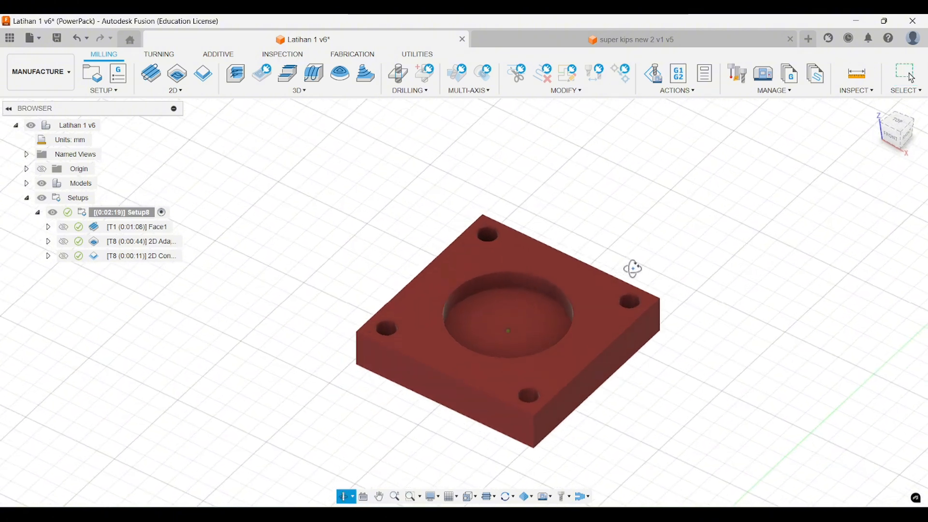
{"action": "left_click", "coordinate": [433, 496]}
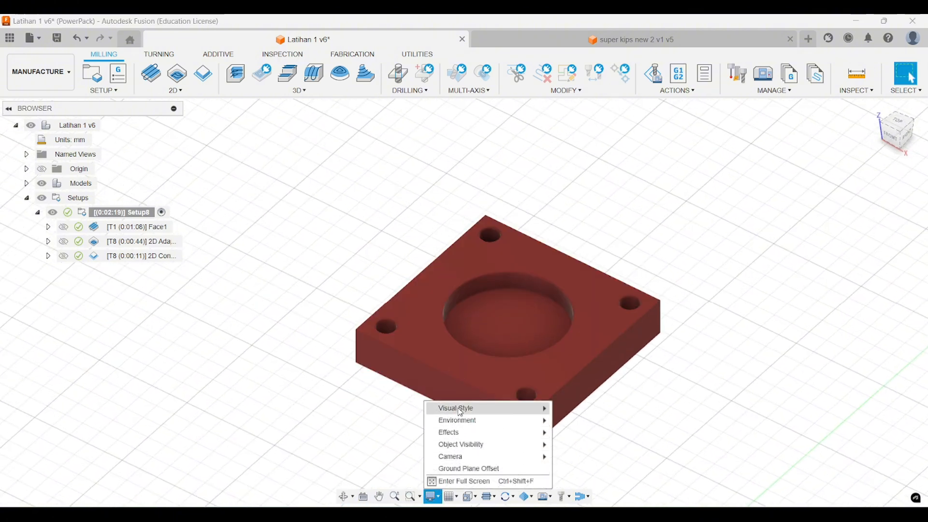
{"action": "mouse_move", "coordinate": [543, 408]}
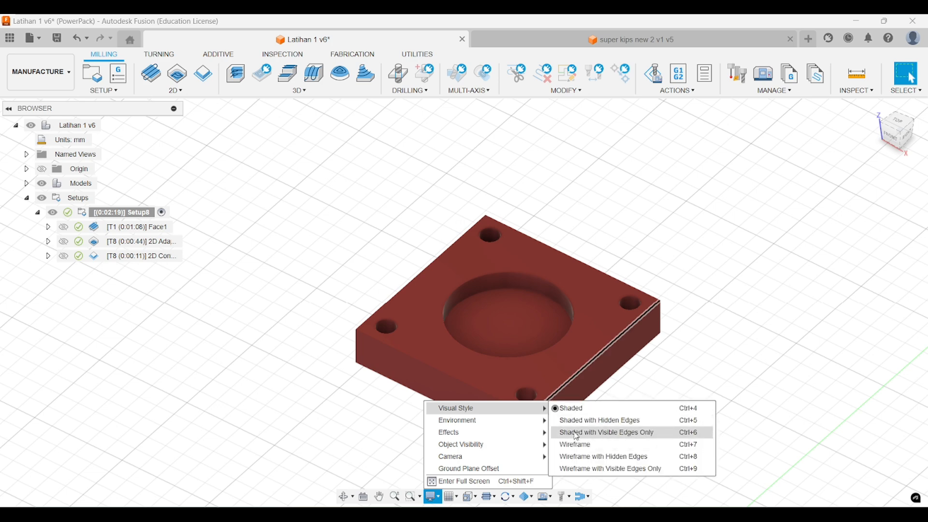
{"action": "left_click", "coordinate": [624, 432]}
{"action": "scroll", "coordinate": [623, 341], "scroll_direction": "up", "scroll_amount": 3}
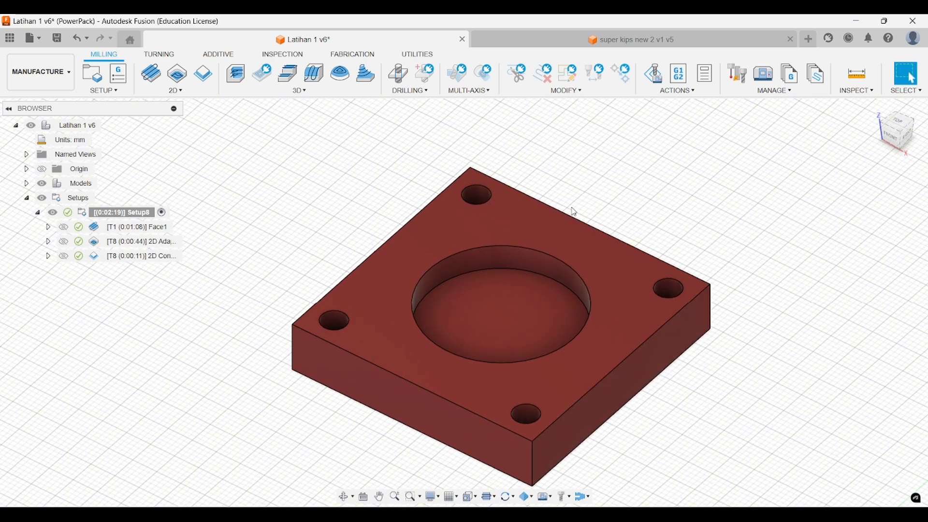
{"action": "middle_click_drag", "start_coordinate": [337, 203], "coordinate": [330, 198]}
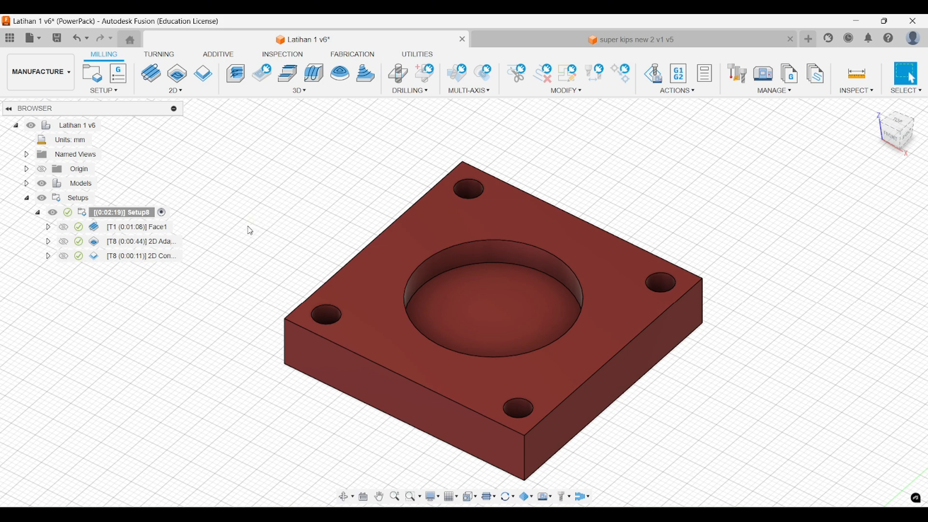
Examine the 2D Contour toolpath in the circular pocket and the four corner holes of the plate.
{"action": "left_click", "coordinate": [178, 259]}
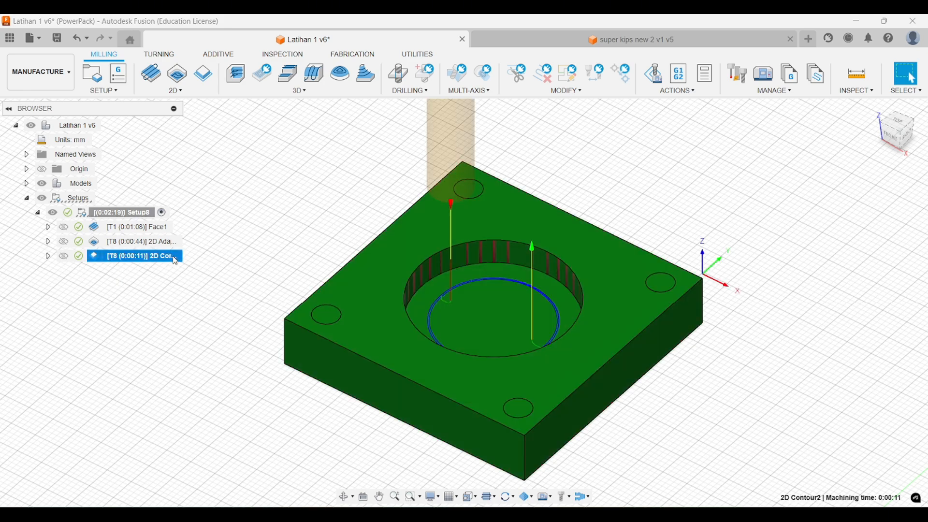
{"action": "middle_click_drag", "start_coordinate": [209, 276], "coordinate": [227, 276], "text": "shift"}
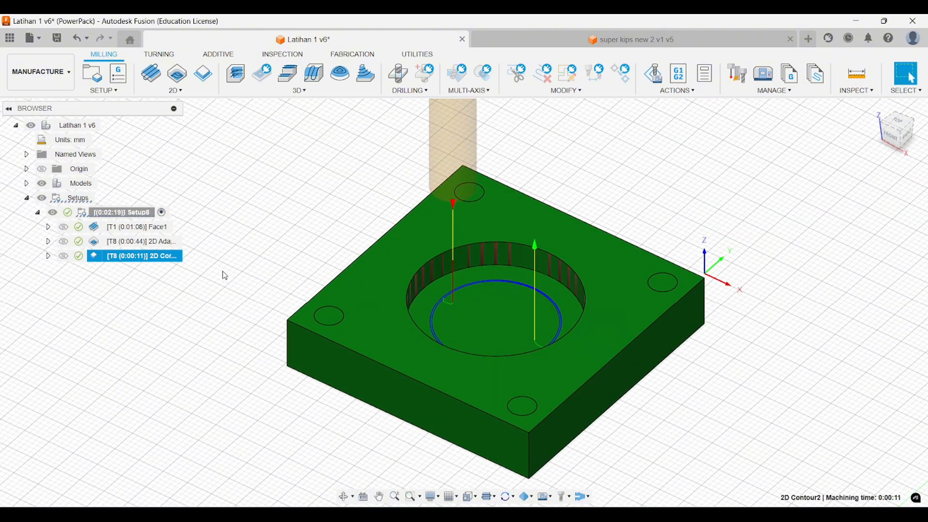
{"action": "left_click", "coordinate": [169, 241]}
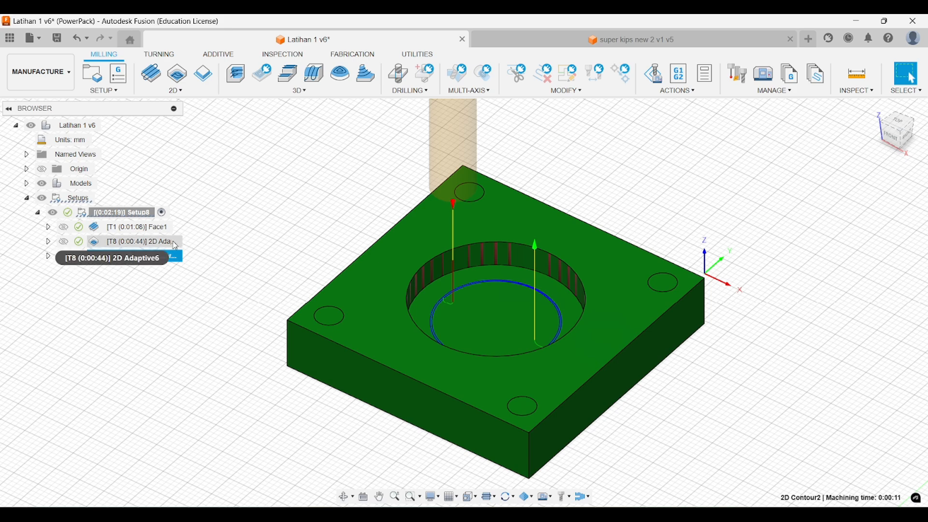
{"action": "left_click", "coordinate": [207, 242]}
{"action": "left_click", "coordinate": [170, 259]}
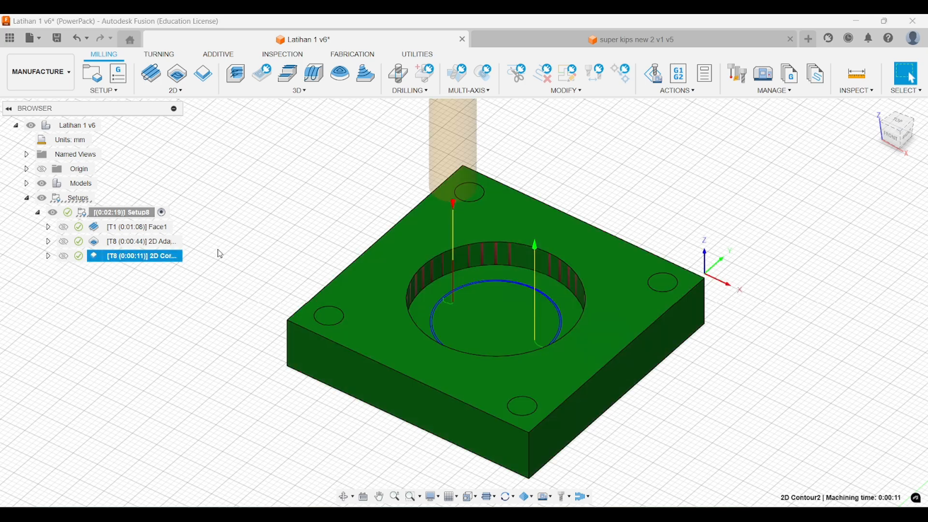
{"action": "left_click", "coordinate": [253, 253]}
{"action": "left_click", "coordinate": [186, 256]}
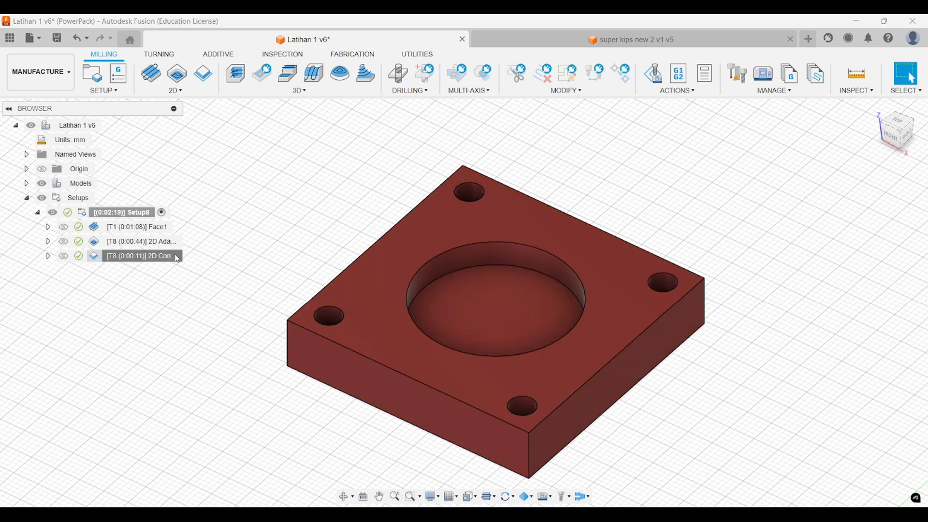
{"action": "middle_click_drag", "start_coordinate": [251, 256], "coordinate": [276, 248], "text": "shift"}
{"action": "left_click", "coordinate": [276, 252]}
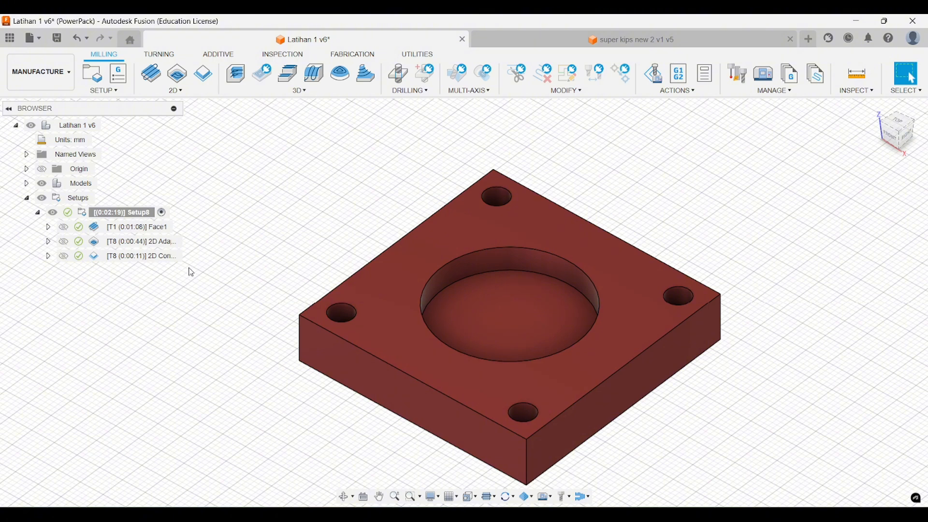
{"action": "left_click", "coordinate": [167, 256]}
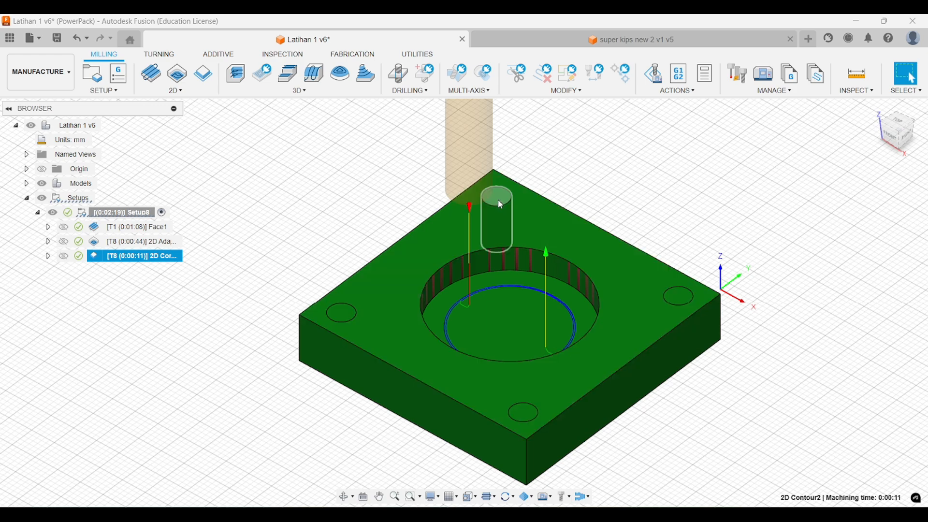
{"action": "mouse_move", "coordinate": [271, 266]}
{"action": "middle_mouse_down"}
{"action": "mouse_move", "coordinate": [269, 242]}
{"action": "mouse_move", "coordinate": [275, 257]}
{"action": "mouse_move", "coordinate": [286, 245]}
{"action": "mouse_move", "coordinate": [282, 252]}
{"action": "middle_mouse_up"}
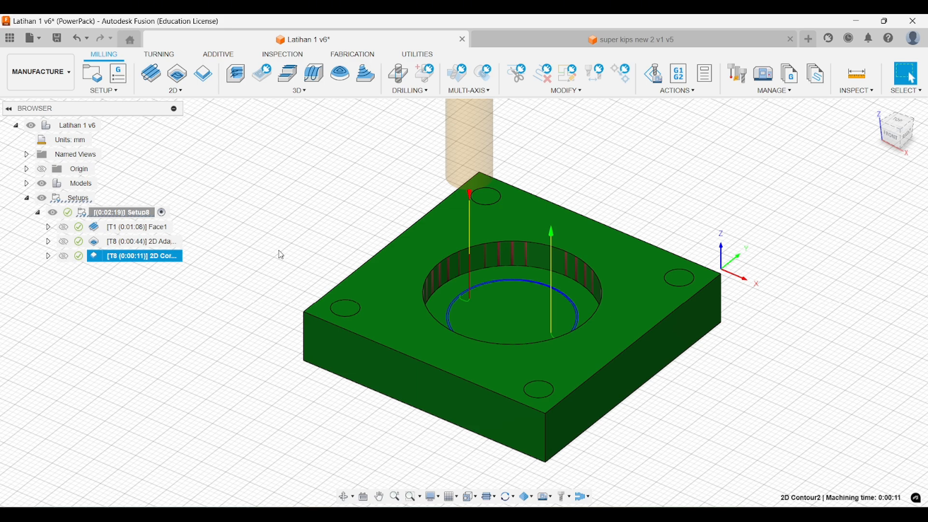
{"action": "middle_click_drag", "start_coordinate": [290, 259], "coordinate": [294, 271], "text": "shift"}
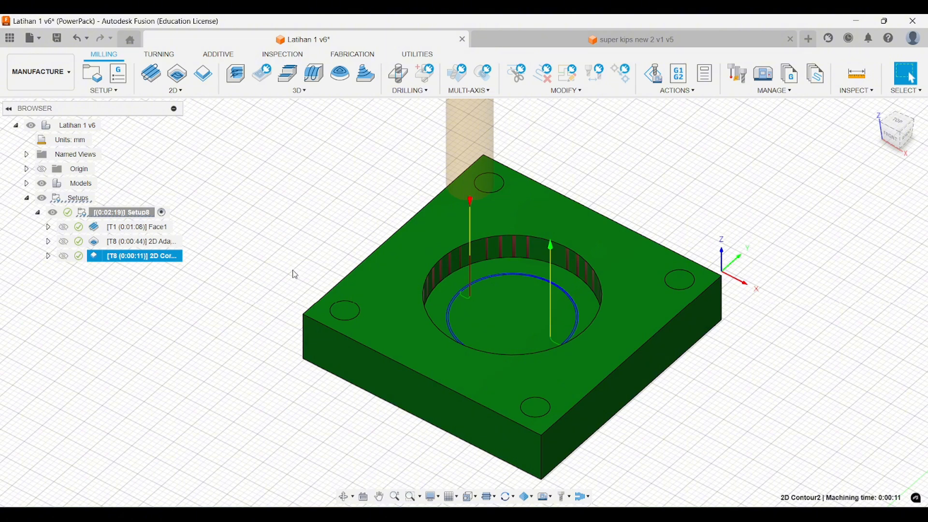
{"action": "middle_click_drag", "start_coordinate": [295, 271], "coordinate": [295, 267], "text": "shift"}
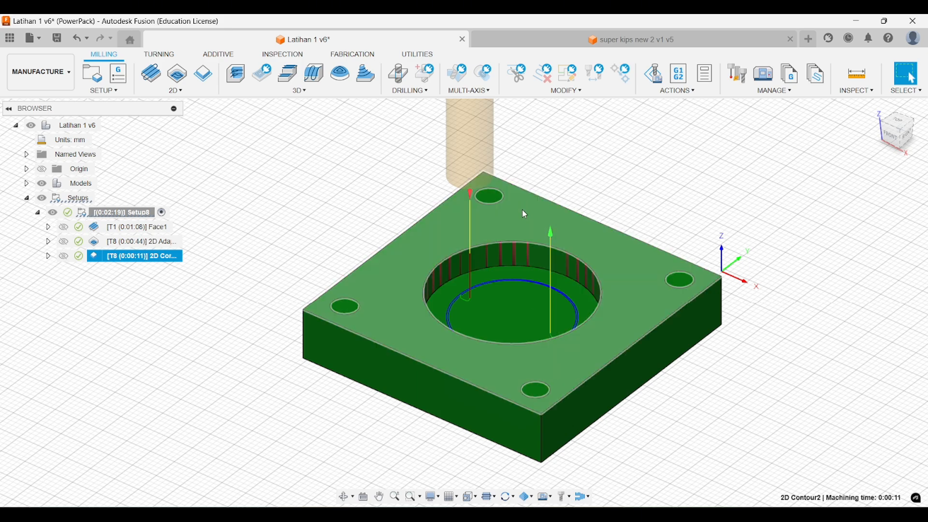
{"action": "mouse_move", "coordinate": [524, 211]}
{"action": "middle_mouse_down", "text": "shift"}
{"action": "mouse_move", "coordinate": [557, 207]}
{"action": "mouse_move", "coordinate": [540, 202]}
{"action": "middle_mouse_up", "text": "shift"}
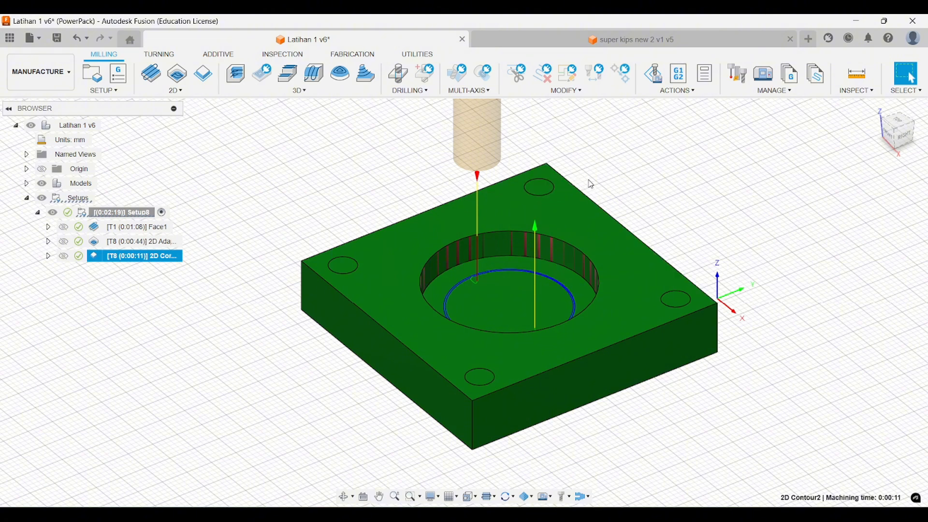
{"action": "middle_click_drag", "start_coordinate": [593, 181], "coordinate": [605, 180]}
{"action": "middle_click_drag", "start_coordinate": [342, 217], "coordinate": [351, 217], "text": "shift"}
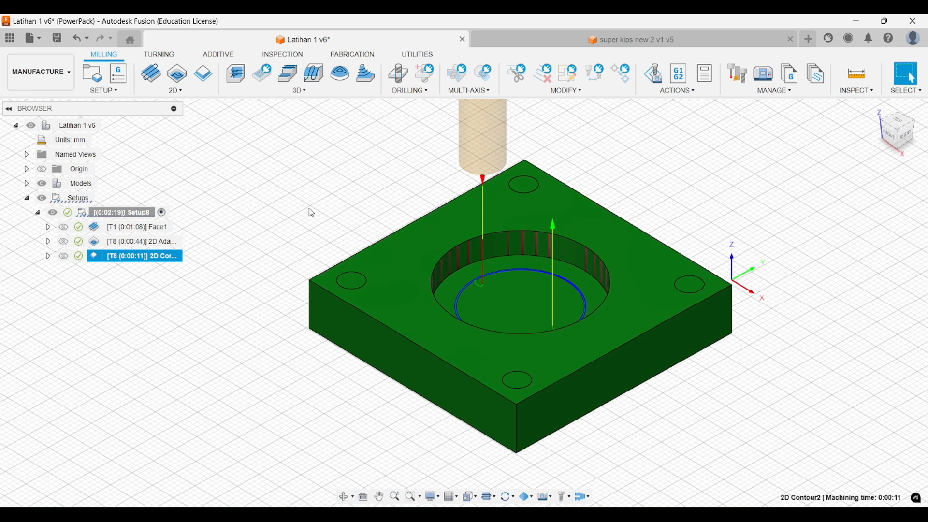
Review the available 2D, drilling and 3D milling operations, including the description of Bore.
{"action": "left_click", "coordinate": [176, 90]}
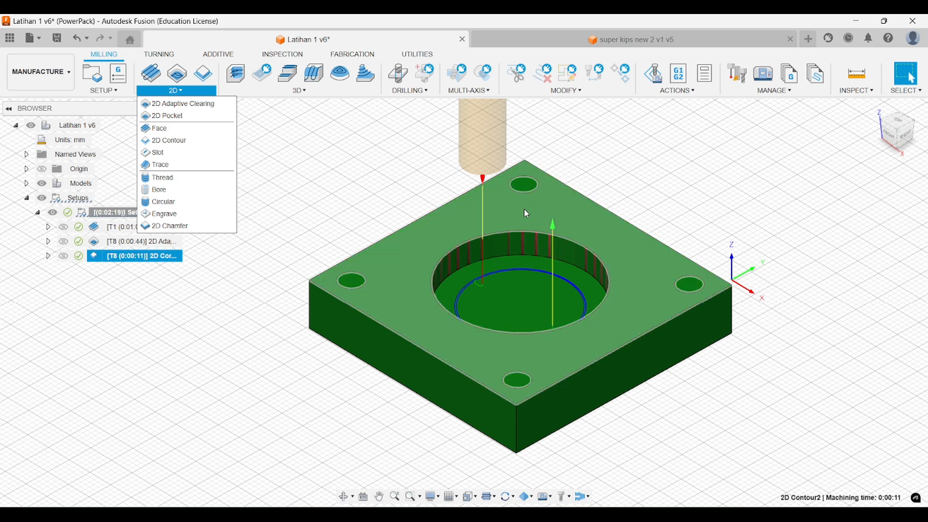
{"action": "left_click", "coordinate": [399, 92]}
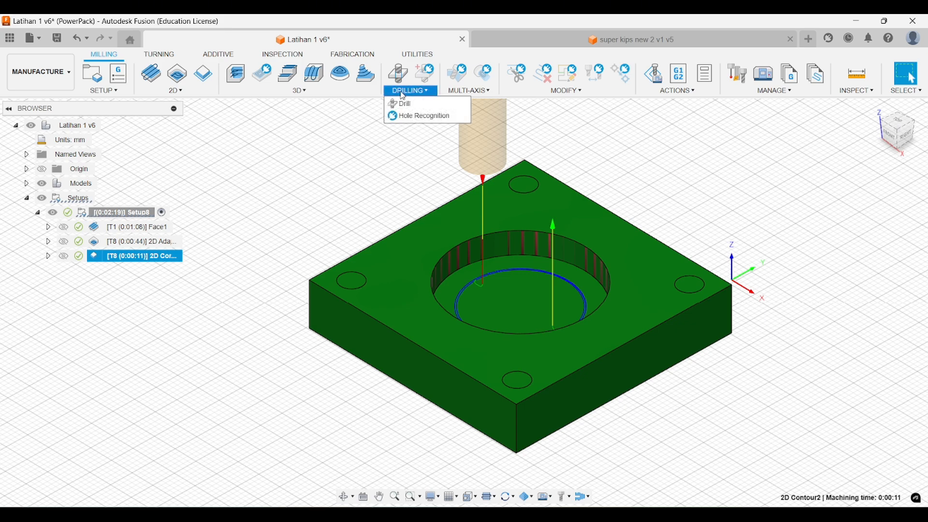
{"action": "mouse_move", "coordinate": [374, 92]}
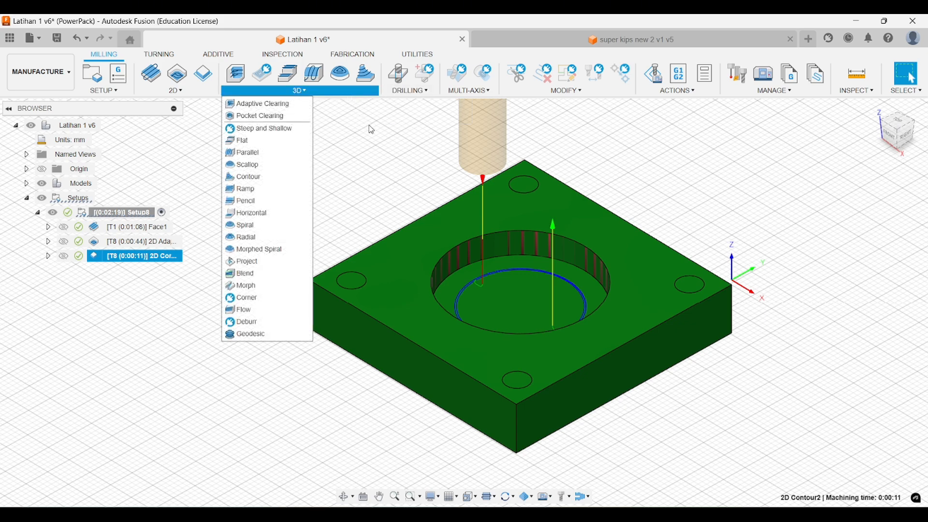
{"action": "left_click", "coordinate": [890, 134]}
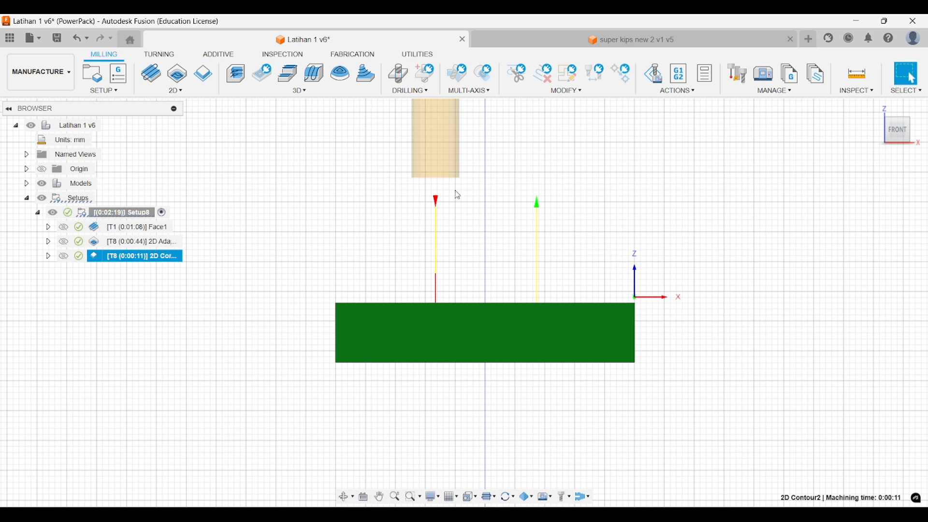
{"action": "left_click", "coordinate": [181, 91]}
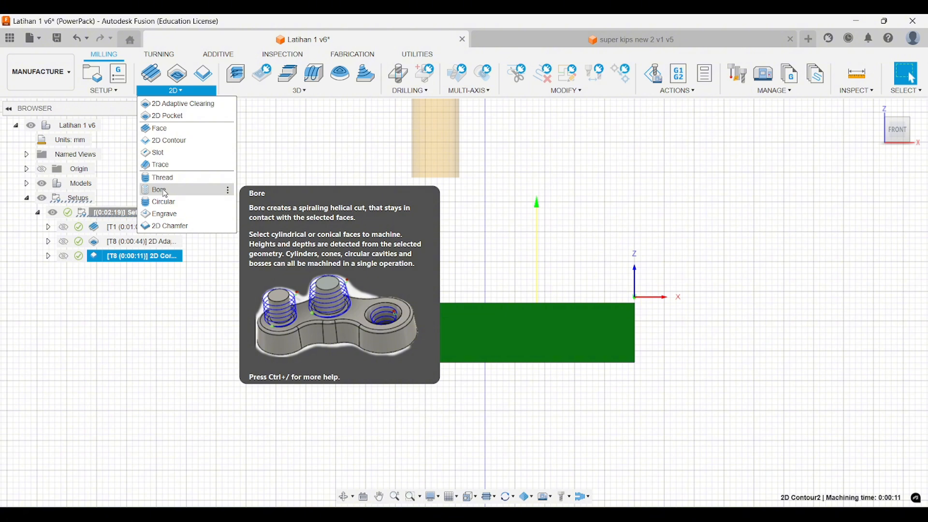
{"action": "middle_click_drag", "start_coordinate": [431, 192], "coordinate": [390, 207], "text": "shift"}
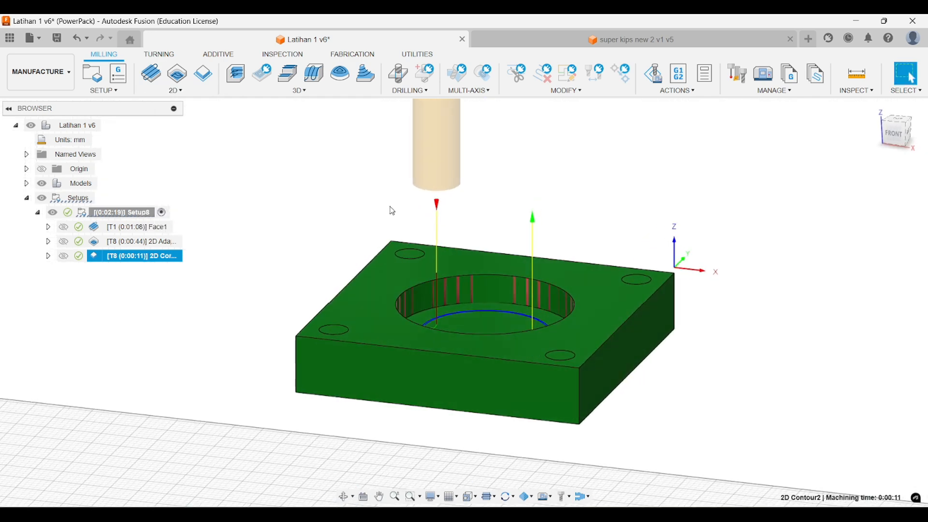
{"action": "left_click", "coordinate": [176, 91]}
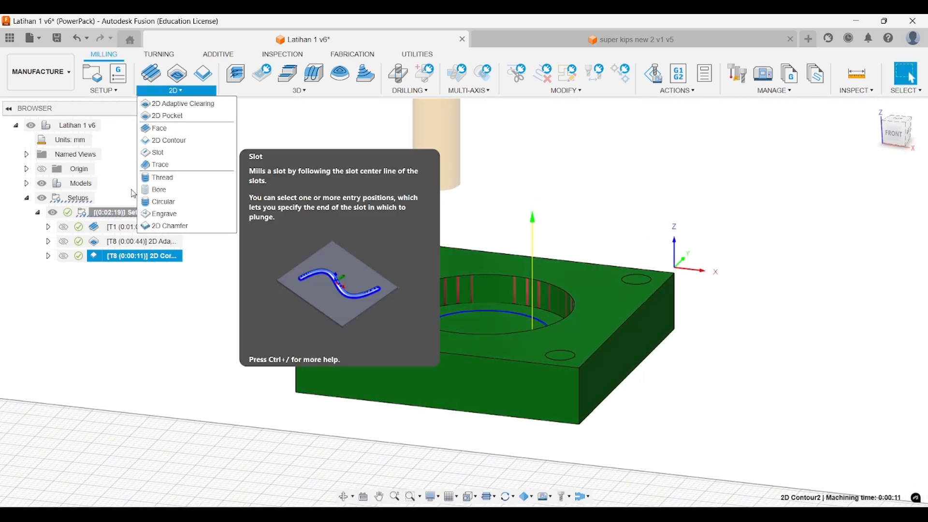
{"action": "left_click", "coordinate": [160, 189]}
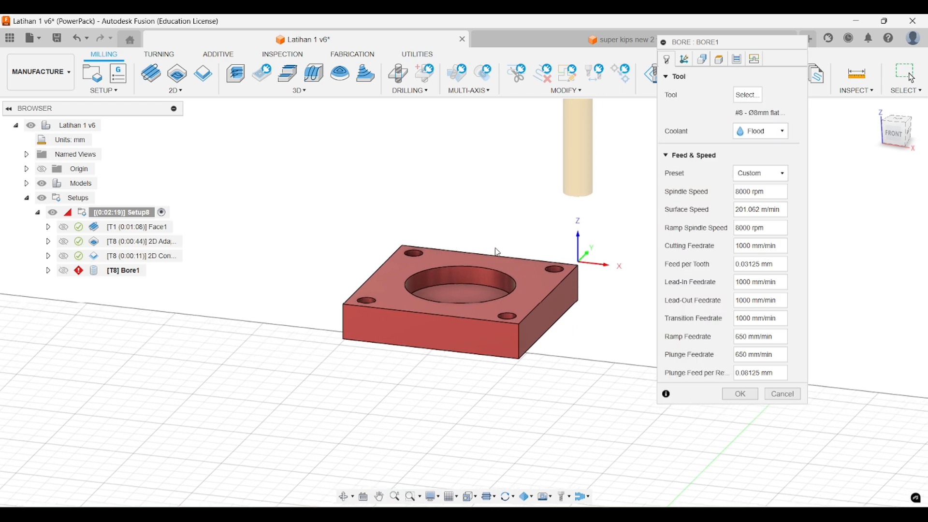
{"action": "left_click", "coordinate": [782, 394]}
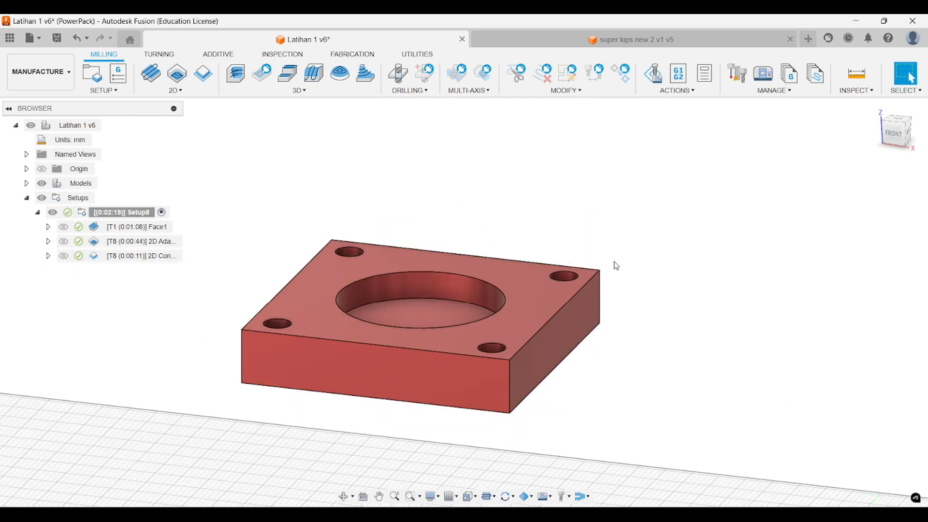
Inspect the plate's corner holes up close in an isometric view.
{"action": "left_click", "coordinate": [906, 125]}
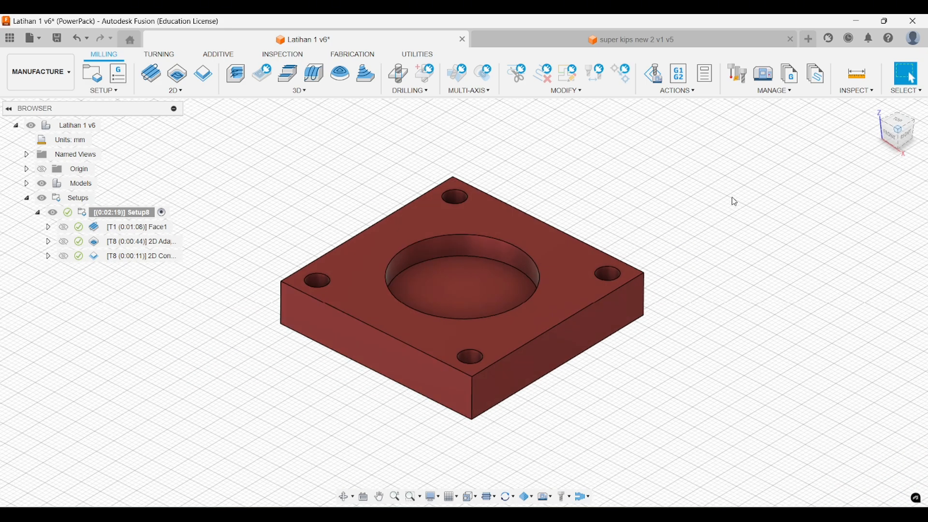
{"action": "scroll", "coordinate": [732, 197], "scroll_direction": "up", "scroll_amount": 3}
{"action": "middle_click_drag", "start_coordinate": [610, 276], "coordinate": [631, 249]}
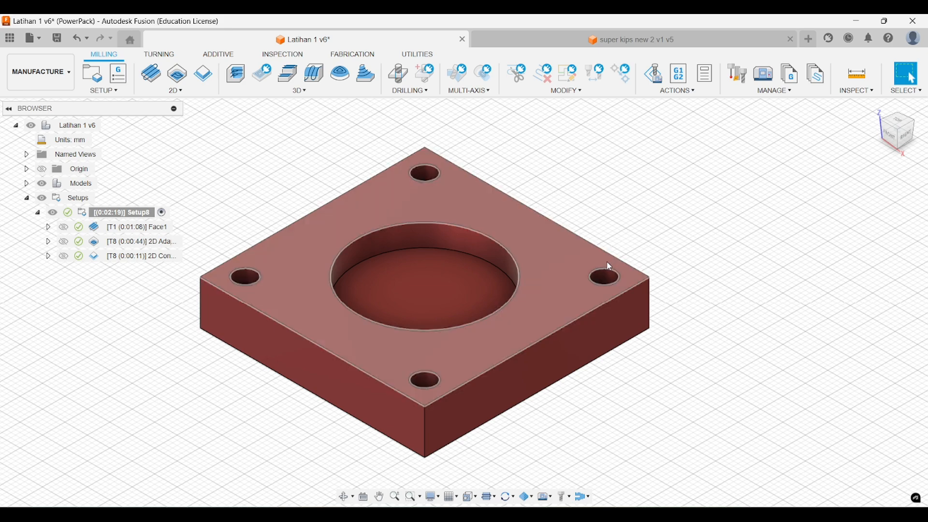
{"action": "scroll", "coordinate": [602, 268], "scroll_direction": "up", "scroll_amount": 5}
{"action": "scroll", "coordinate": [610, 274], "scroll_direction": "down", "scroll_amount": 8}
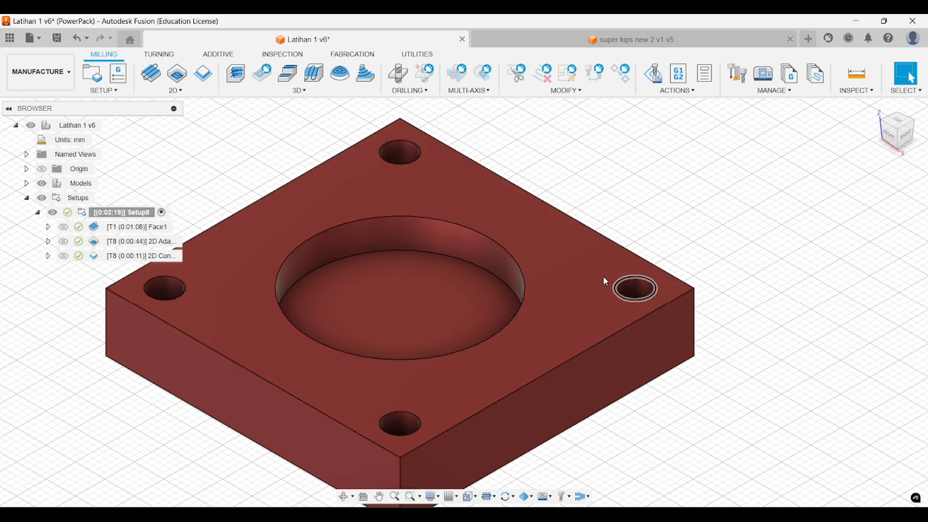
{"action": "scroll", "coordinate": [693, 293], "scroll_direction": "up", "scroll_amount": 3}
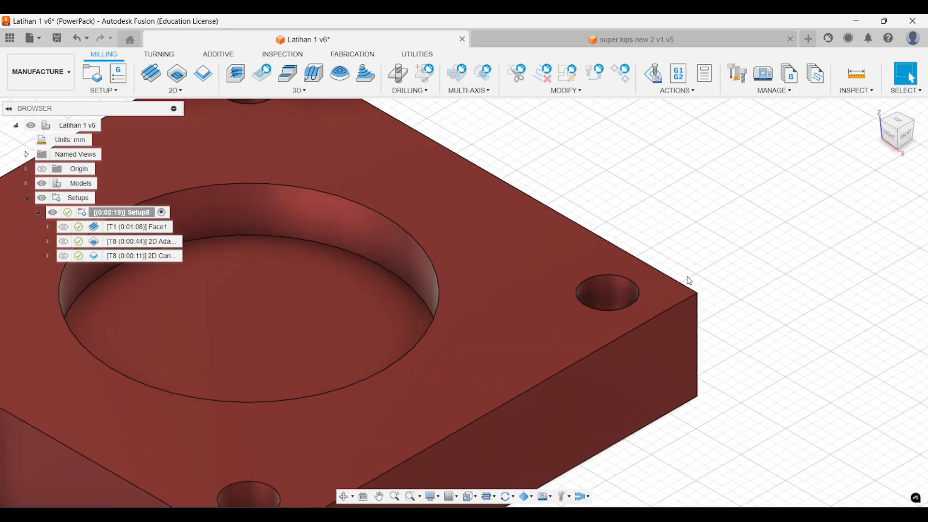
{"action": "scroll", "coordinate": [689, 278], "scroll_direction": "down", "scroll_amount": 1}
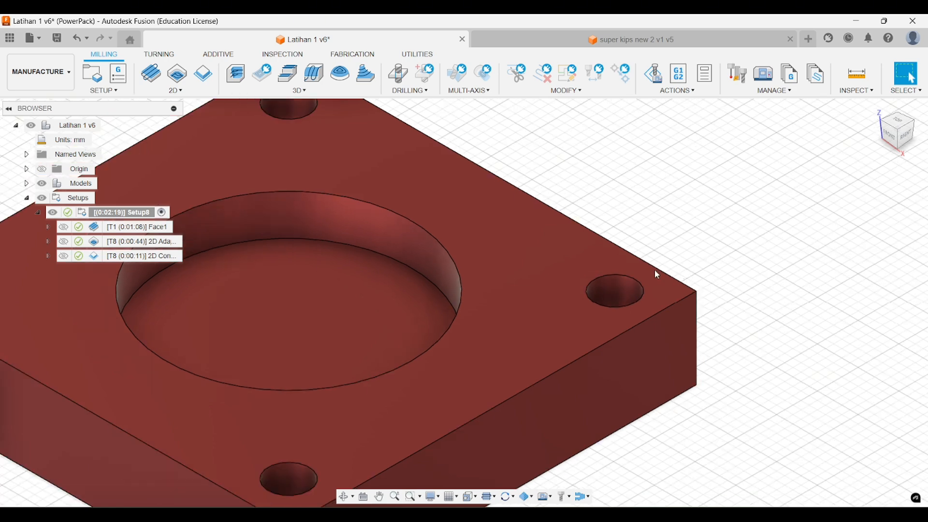
Check the radius of the plate's corner holes by selecting their cylindrical faces one after another.
{"action": "left_click", "coordinate": [623, 278]}
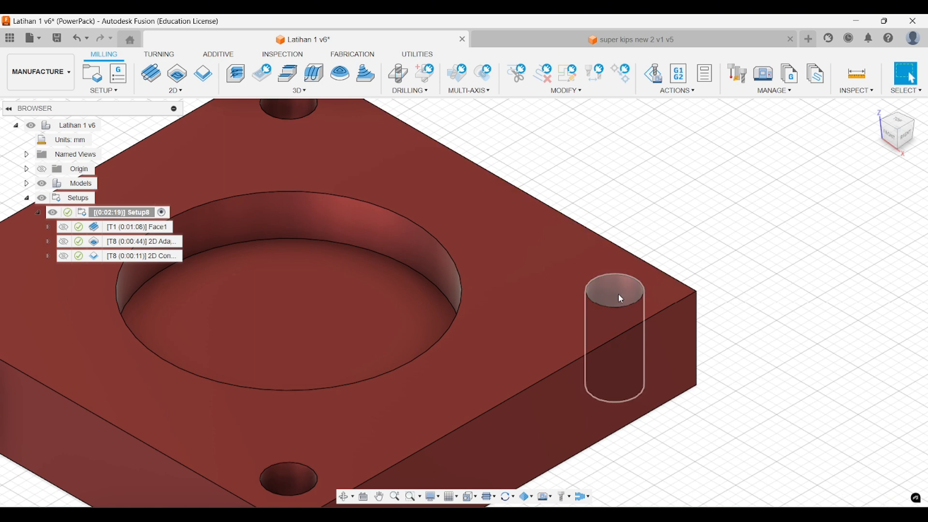
{"action": "left_click", "coordinate": [620, 294]}
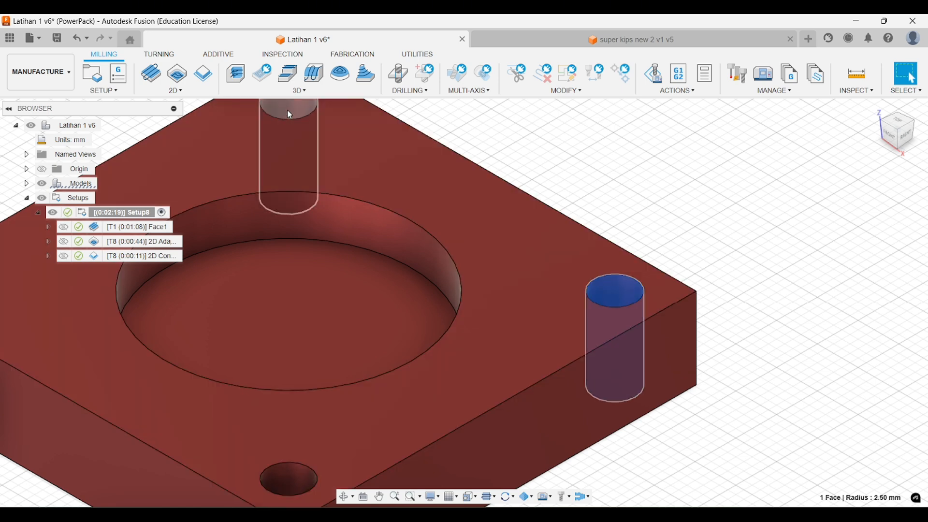
{"action": "left_click", "coordinate": [288, 109]}
{"action": "left_click", "coordinate": [289, 476]}
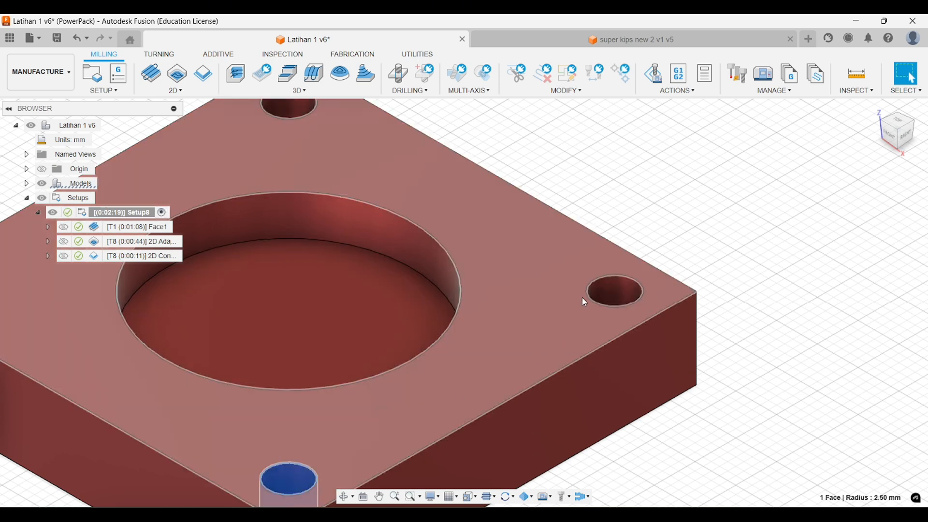
{"action": "left_click", "coordinate": [611, 292]}
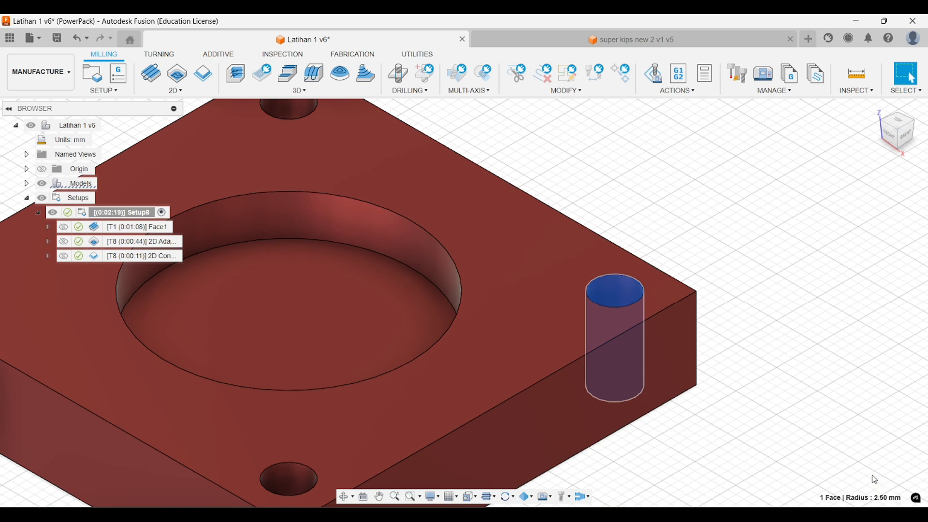
{"action": "left_click", "coordinate": [785, 391]}
{"action": "scroll", "coordinate": [763, 349], "scroll_direction": "down", "scroll_amount": 3}
{"action": "middle_click_drag", "start_coordinate": [764, 342], "coordinate": [783, 340]}
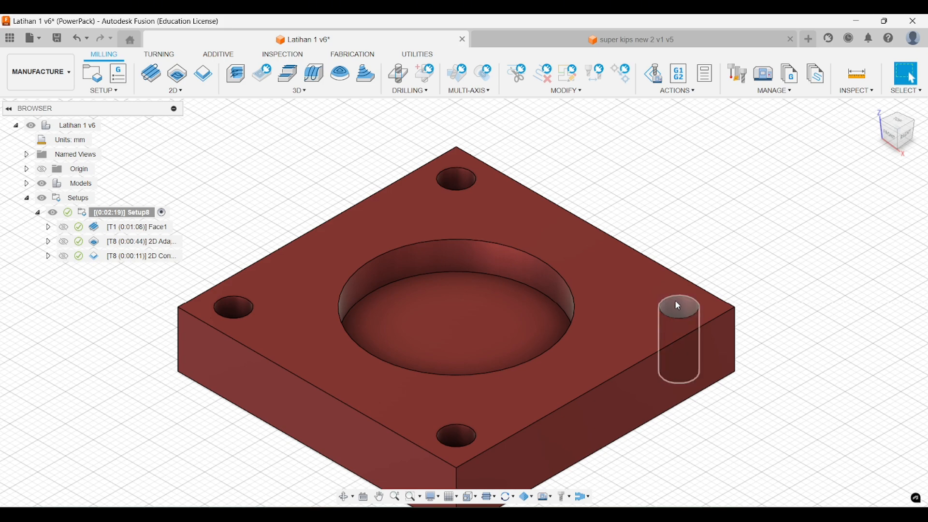
{"action": "scroll", "coordinate": [675, 300], "scroll_direction": "down", "scroll_amount": 2}
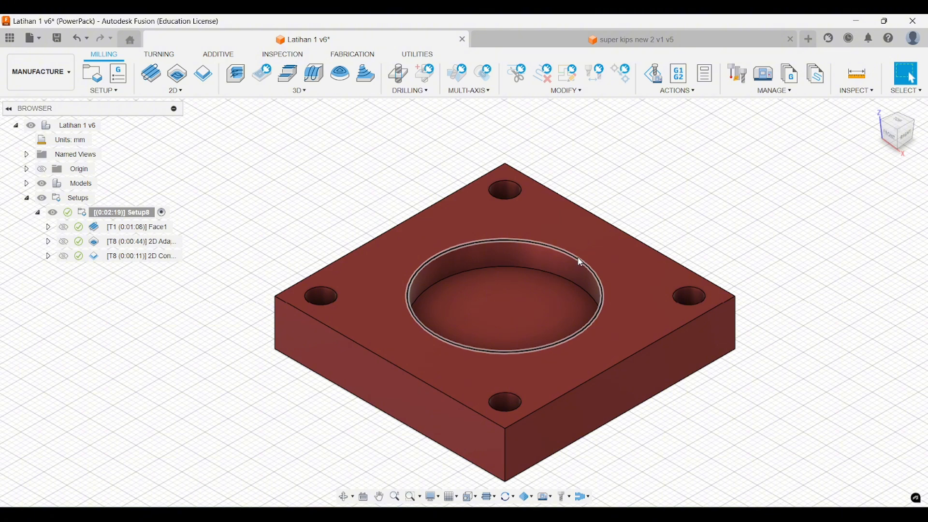
Check the diameters of the circular pocket's top edge and one corner hole's top edge.
{"action": "left_click", "coordinate": [580, 262]}
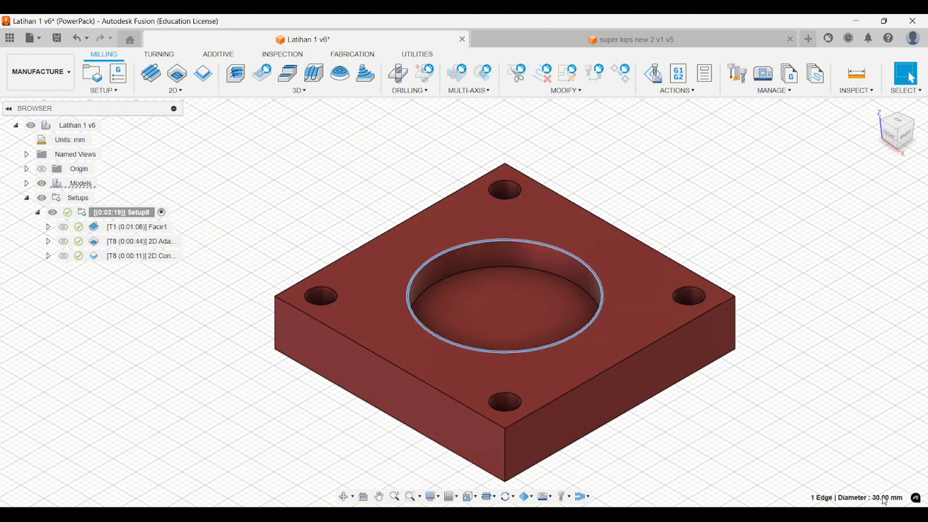
{"action": "left_click", "coordinate": [822, 368]}
{"action": "left_click", "coordinate": [685, 294]}
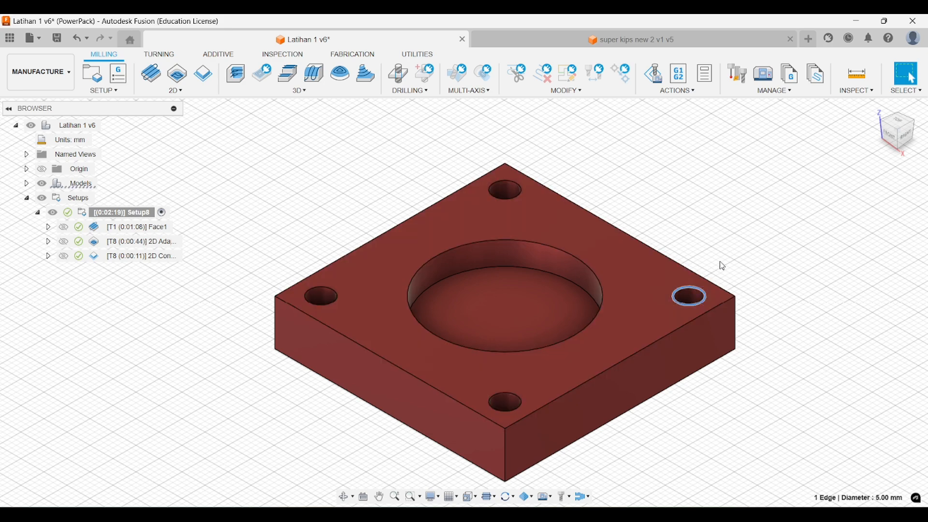
{"action": "left_click", "coordinate": [720, 262]}
{"action": "scroll", "coordinate": [689, 290], "scroll_direction": "up", "scroll_amount": 2}
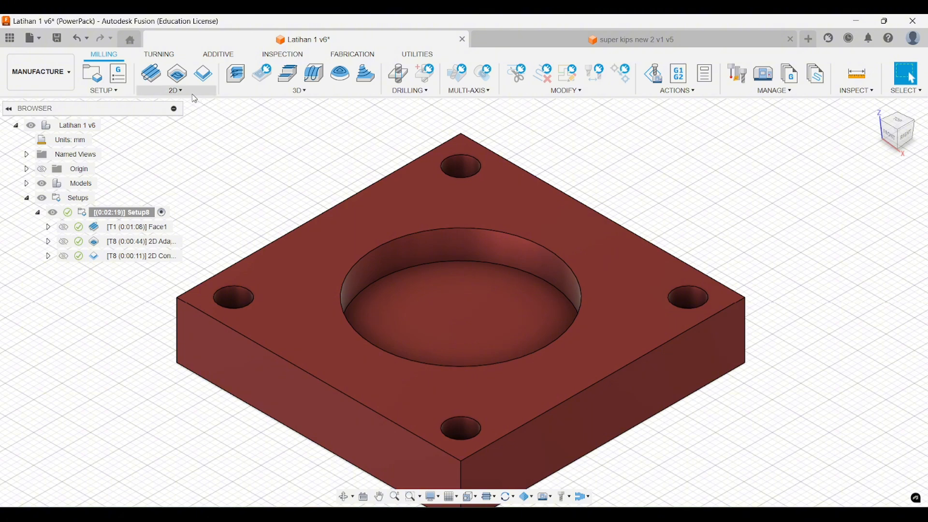
Start a 2D Bore operation and assign tool 4, the 4 mm Flat Endmill, to it.
{"action": "left_click", "coordinate": [192, 92]}
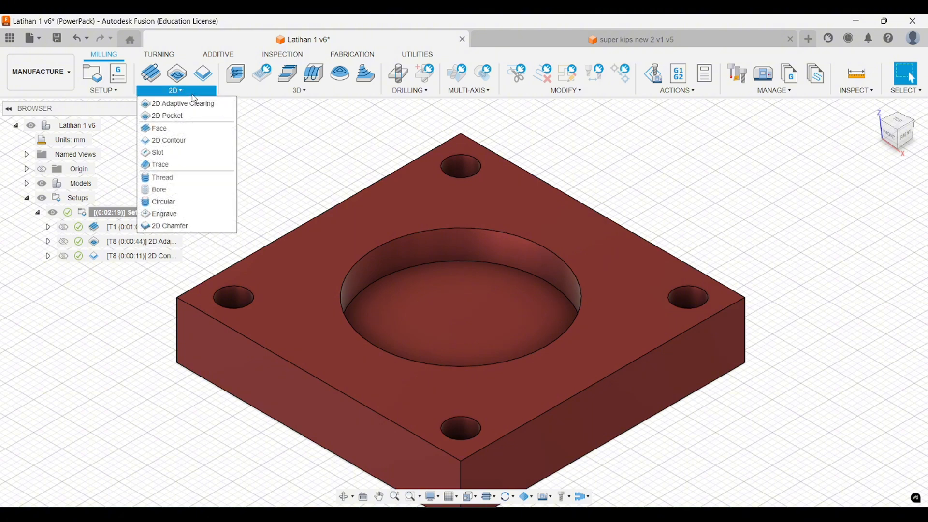
{"action": "left_click", "coordinate": [161, 190]}
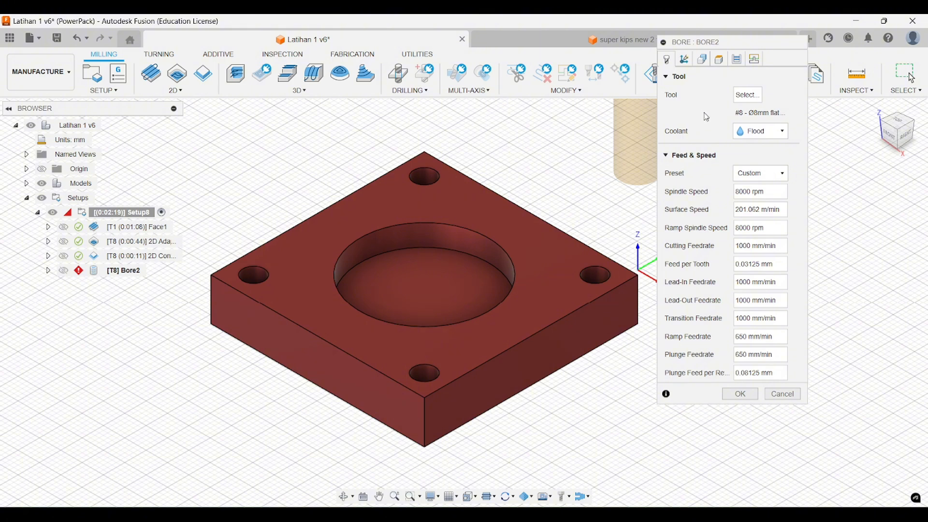
{"action": "left_click", "coordinate": [746, 95]}
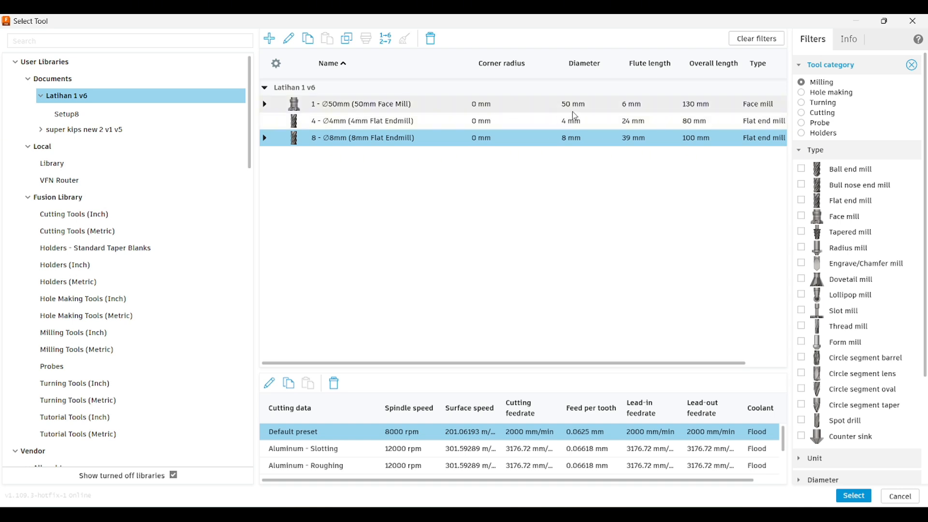
{"action": "left_click", "coordinate": [554, 130]}
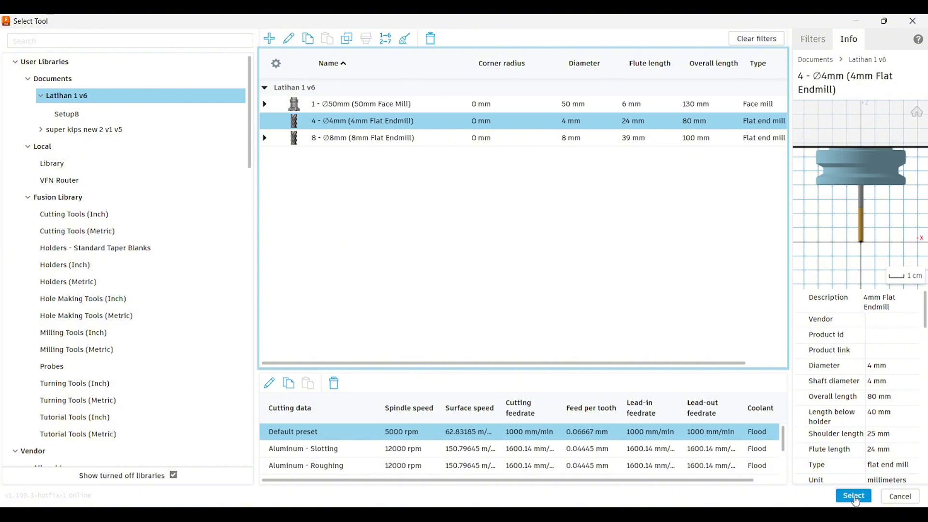
{"action": "left_click", "coordinate": [852, 496]}
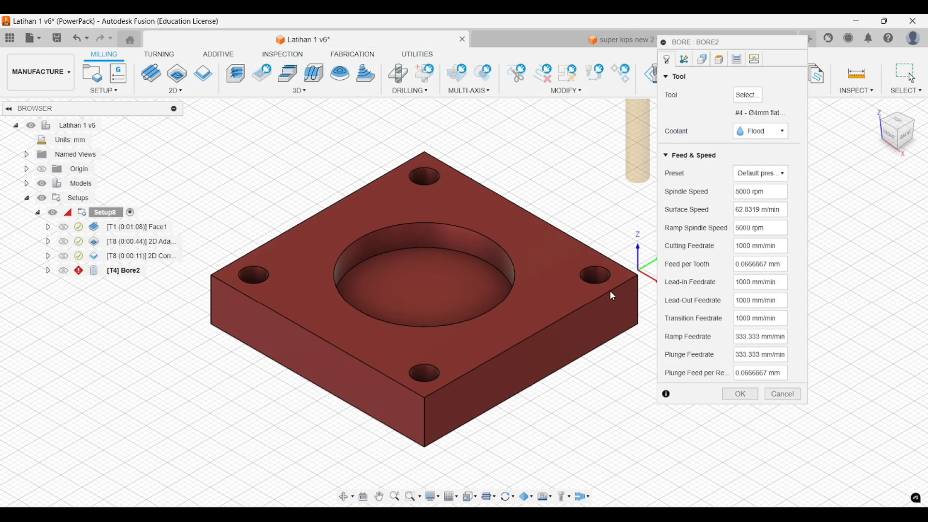
Examine the 4 mm end mill and its holder above the plate in isometric and front views.
{"action": "scroll", "coordinate": [610, 291], "scroll_direction": "down", "scroll_amount": 2}
{"action": "middle_click_drag", "start_coordinate": [601, 283], "coordinate": [586, 294]}
{"action": "scroll", "coordinate": [615, 182], "scroll_direction": "down", "scroll_amount": 2}
{"action": "middle_click_drag", "start_coordinate": [600, 225], "coordinate": [607, 265]}
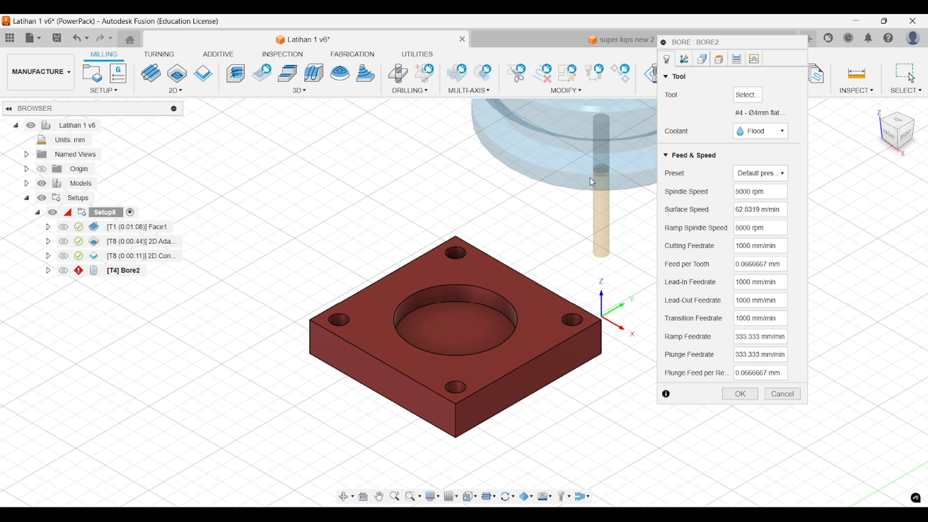
{"action": "scroll", "coordinate": [563, 323], "scroll_direction": "up", "scroll_amount": 3}
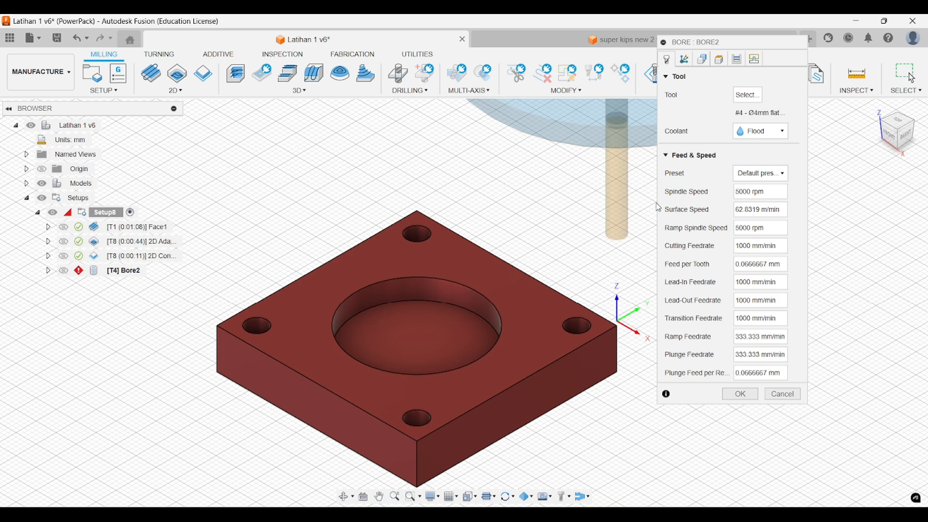
{"action": "left_click", "coordinate": [891, 143]}
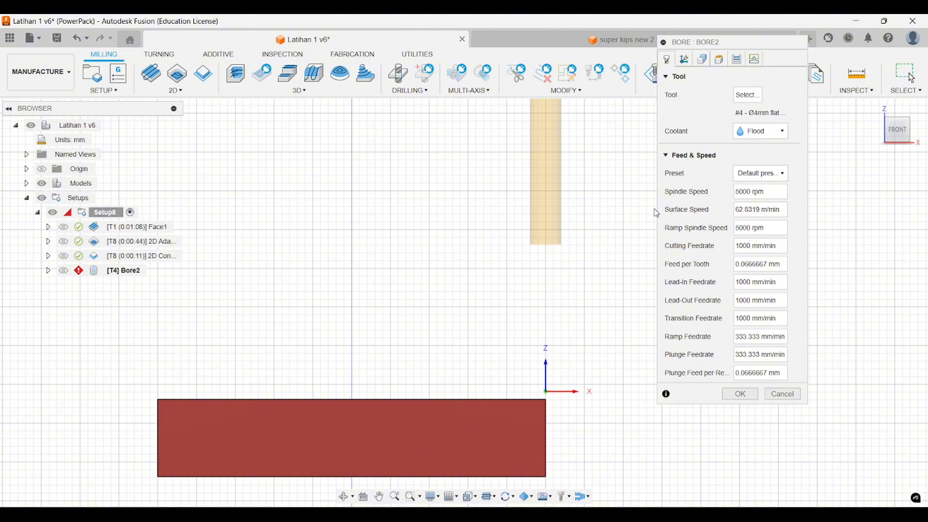
{"action": "left_click", "coordinate": [907, 119]}
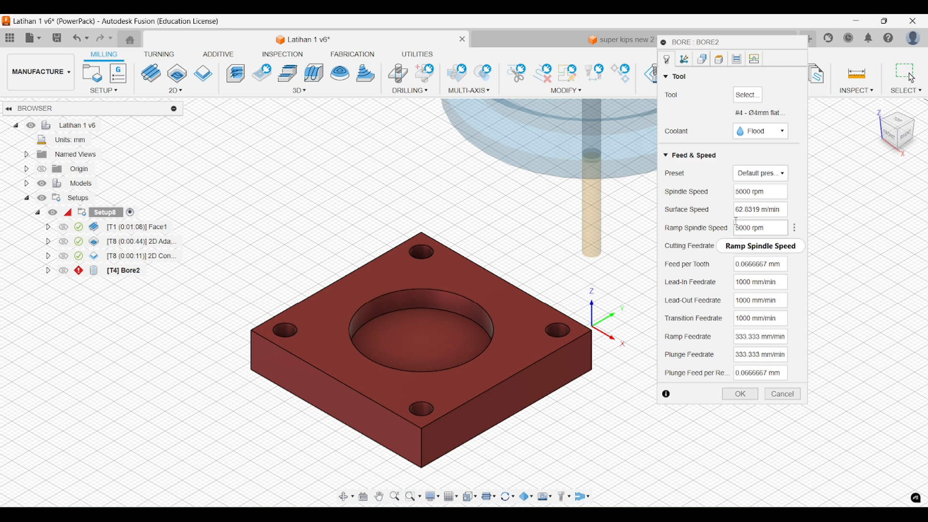
Set the bore's spindle speed to 6000 rpm and open its geometry settings.
{"action": "left_click_drag", "start_coordinate": [740, 191], "coordinate": [732, 192]}
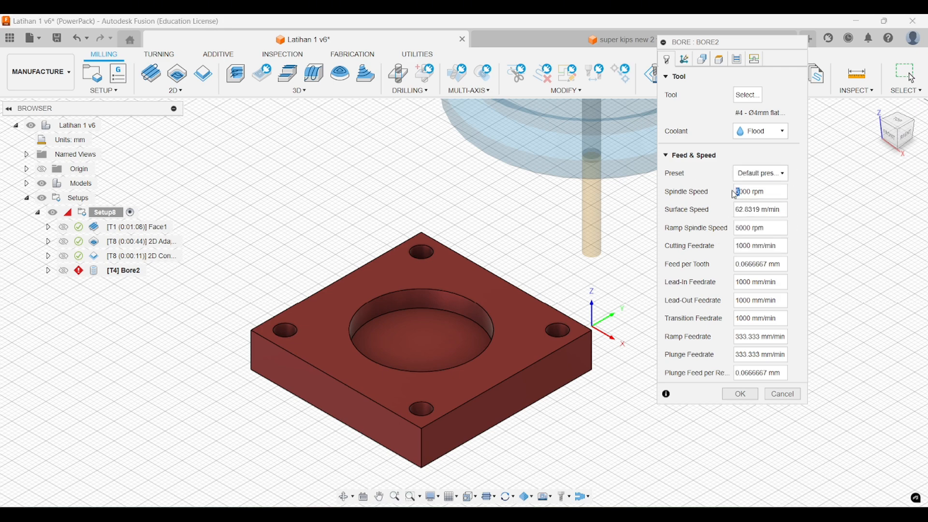
{"action": "type", "text": "6"}
{"action": "scroll", "coordinate": [579, 314], "scroll_direction": "up", "scroll_amount": 5}
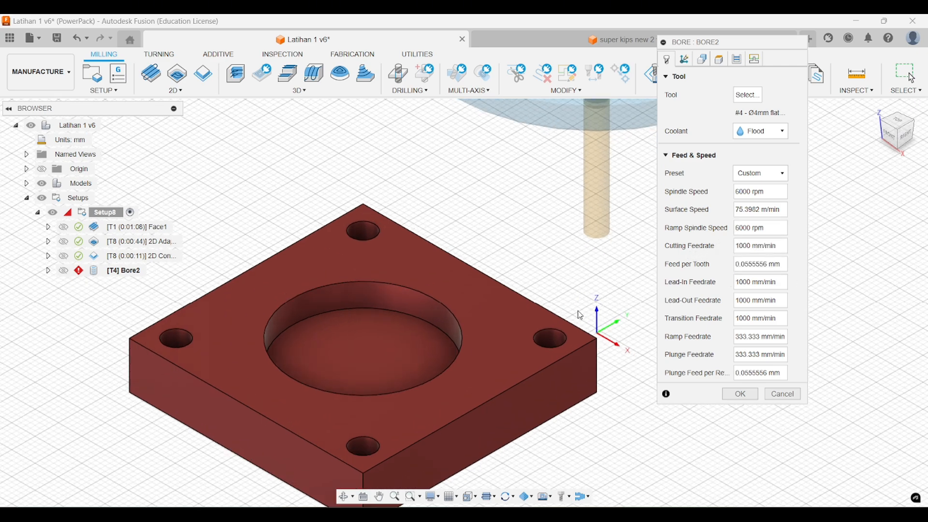
{"action": "middle_click_drag", "start_coordinate": [577, 313], "coordinate": [588, 291]}
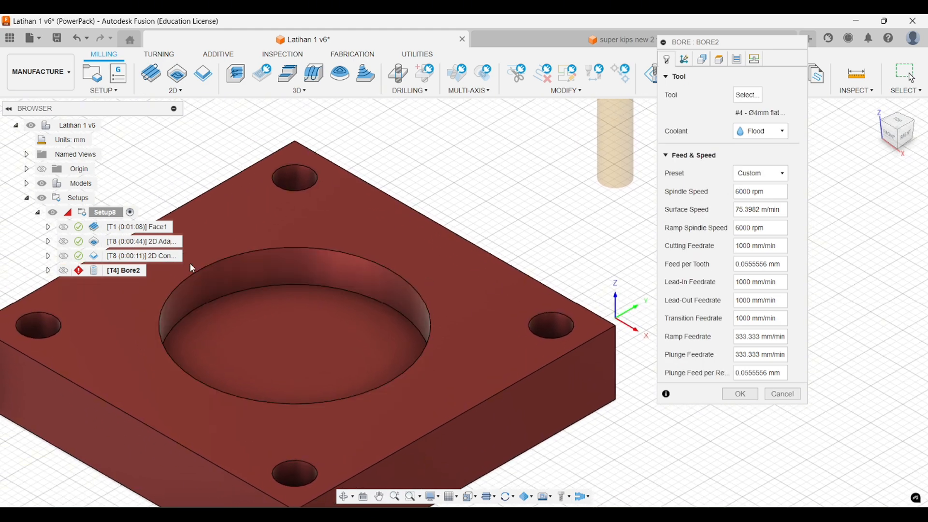
{"action": "scroll", "coordinate": [362, 249], "scroll_direction": "down", "scroll_amount": 1}
{"action": "middle_click_drag", "start_coordinate": [364, 248], "coordinate": [419, 237]}
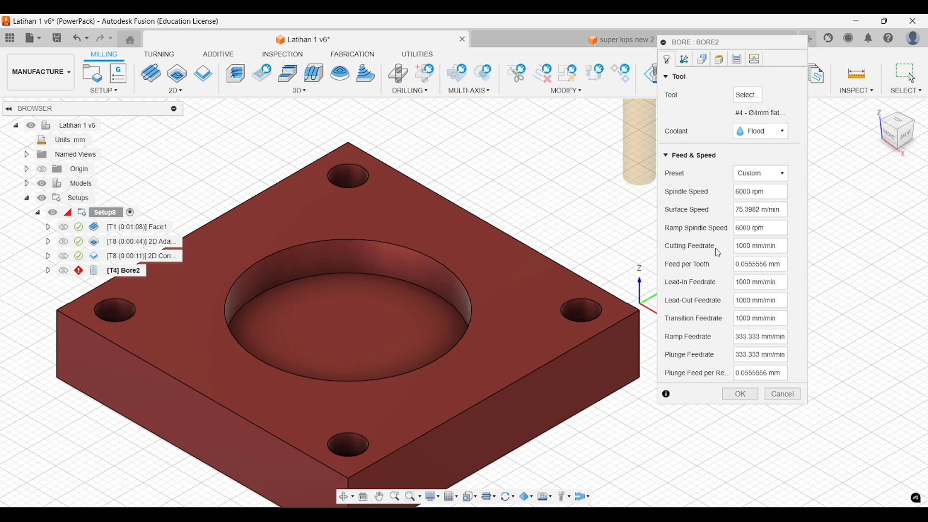
{"action": "left_click", "coordinate": [701, 62]}
{"action": "scroll", "coordinate": [681, 256], "scroll_direction": "down", "scroll_amount": 2}
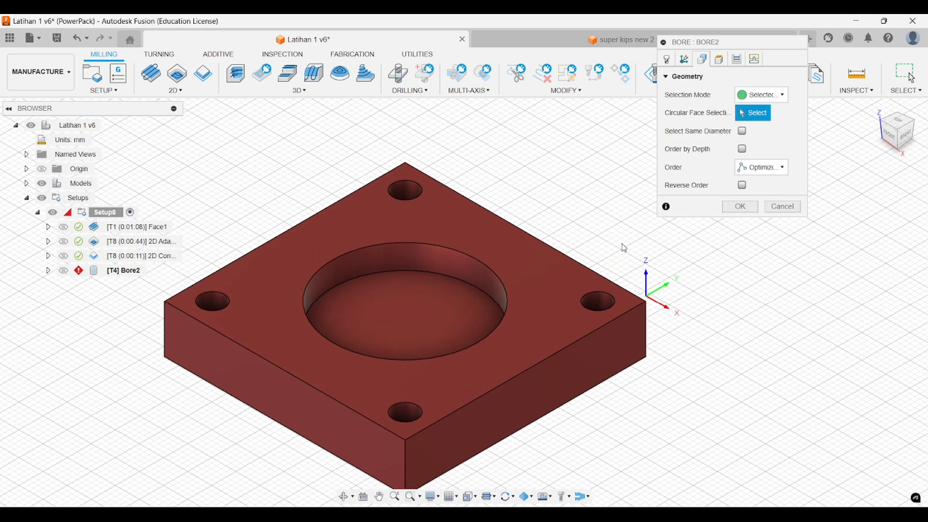
{"action": "middle_click_drag", "start_coordinate": [622, 244], "coordinate": [599, 237]}
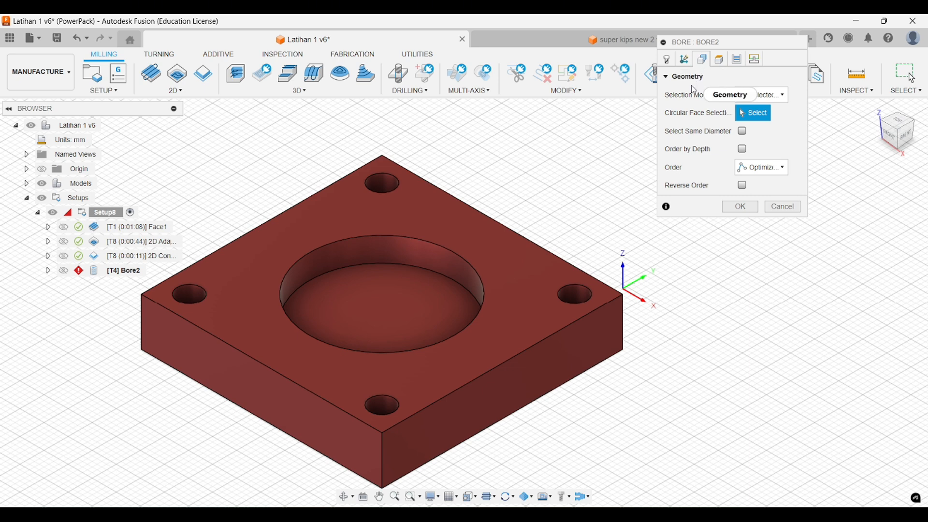
Try Diameter range as the bore's hole selection mode and return to Selected faces.
{"action": "left_click", "coordinate": [745, 95]}
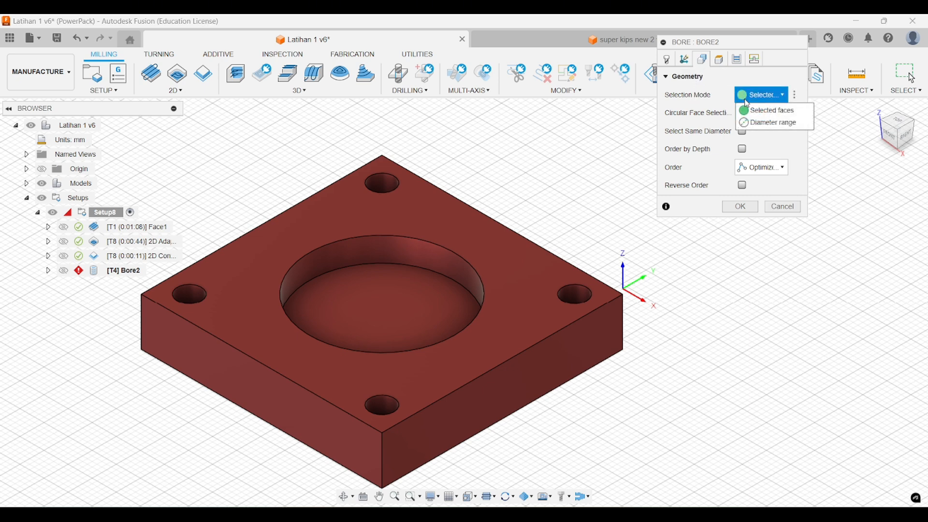
{"action": "left_click", "coordinate": [773, 122]}
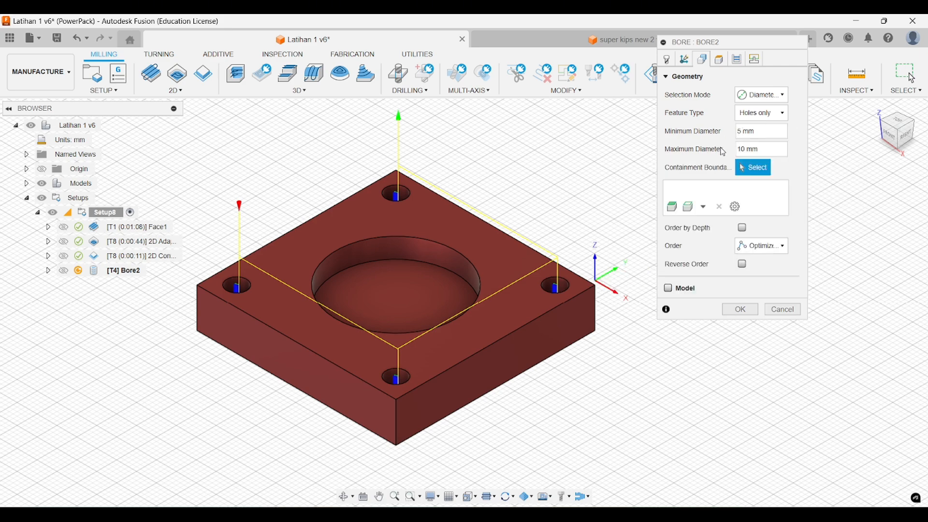
{"action": "left_click", "coordinate": [762, 95]}
{"action": "left_click", "coordinate": [762, 111]}
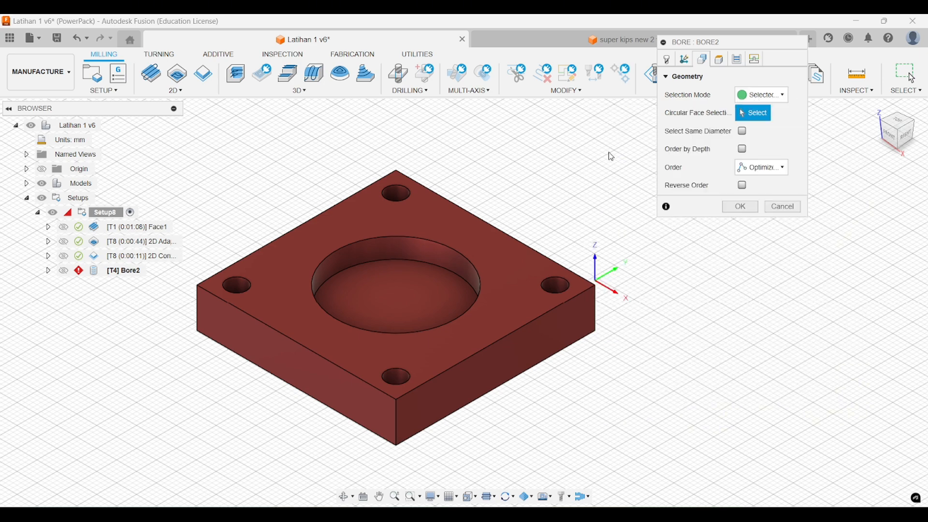
Select the cylindrical face of the corner hole nearest the work origin as bore geometry.
{"action": "scroll", "coordinate": [565, 188], "scroll_direction": "up", "scroll_amount": 4}
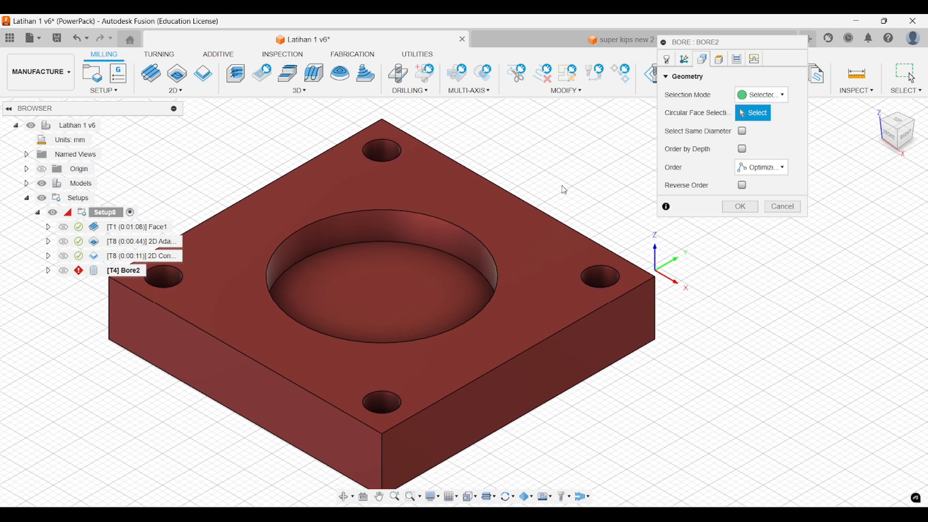
{"action": "middle_click_drag", "start_coordinate": [564, 190], "coordinate": [587, 193]}
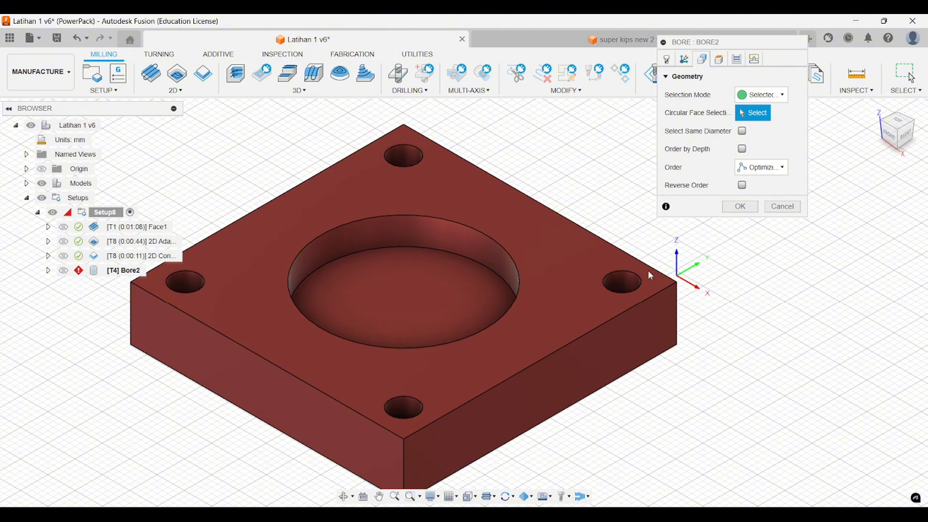
{"action": "left_click", "coordinate": [625, 286]}
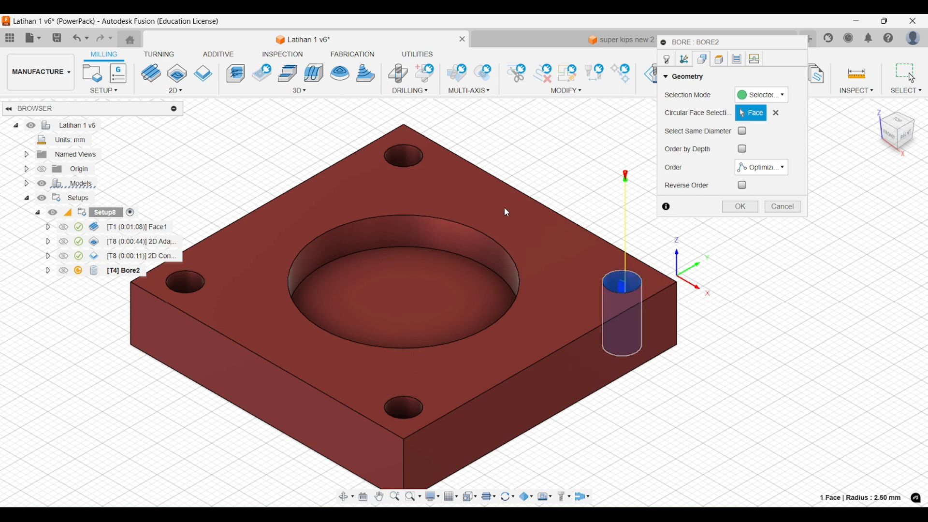
Try adding two more corner holes individually to the bore selection and deselect both again.
{"action": "left_click", "coordinate": [410, 156]}
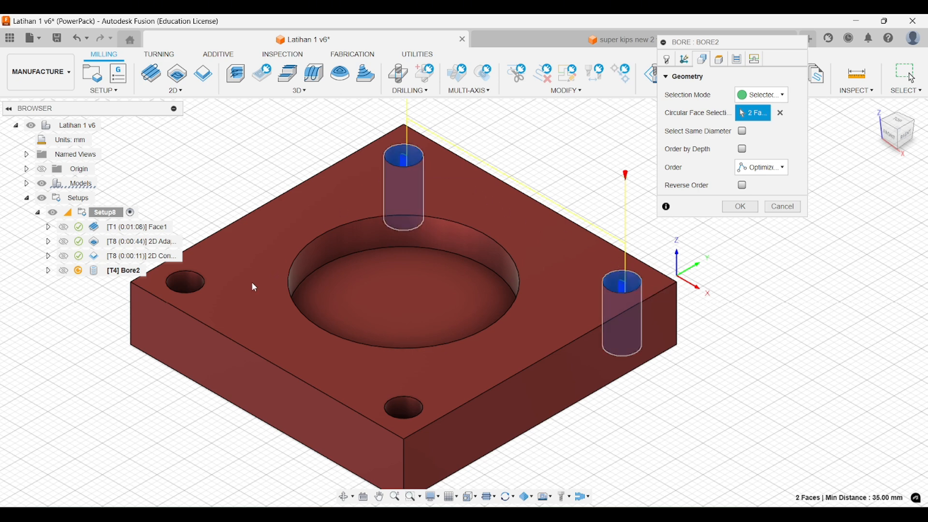
{"action": "left_click", "coordinate": [195, 285]}
{"action": "left_click", "coordinate": [411, 167]}
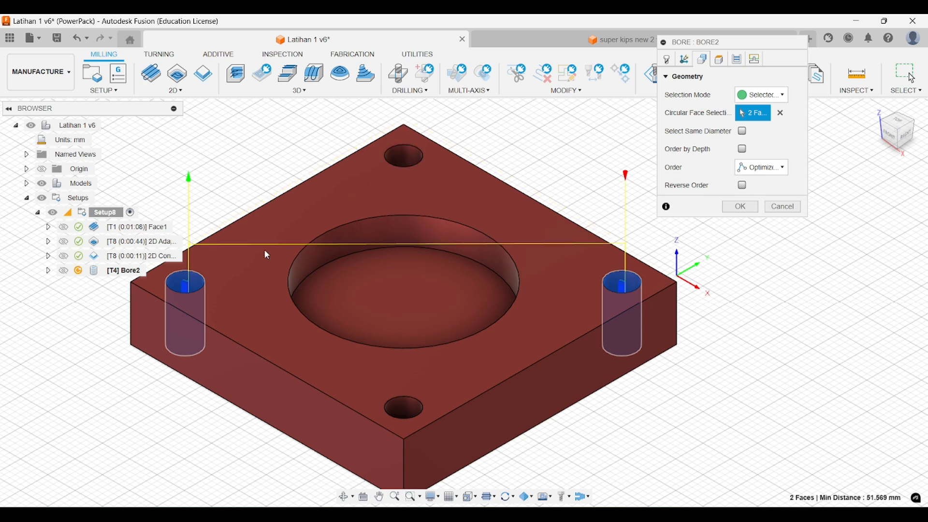
{"action": "left_click", "coordinate": [202, 290]}
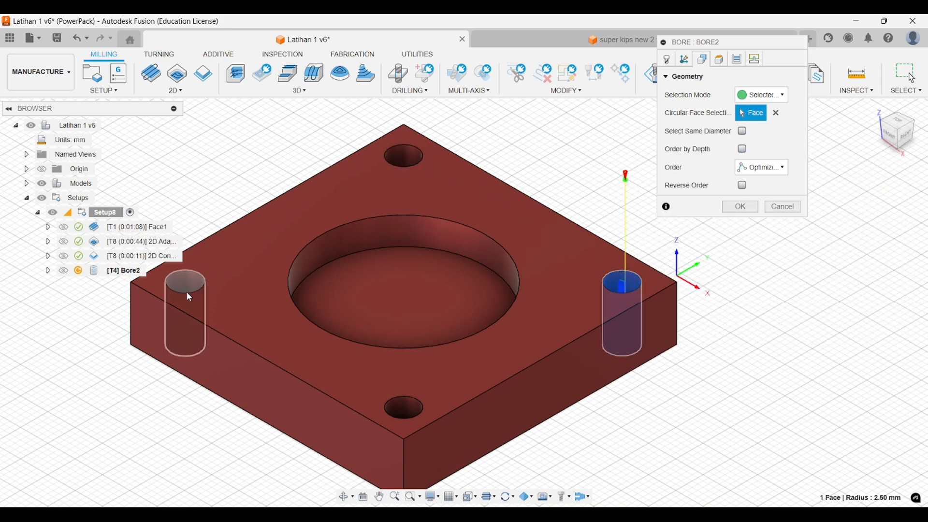
Enable Select Same Diameter and Only Same Hole Depth for the bore's hole selection.
{"action": "left_click", "coordinate": [742, 132]}
{"action": "scroll", "coordinate": [548, 229], "scroll_direction": "down", "scroll_amount": 3}
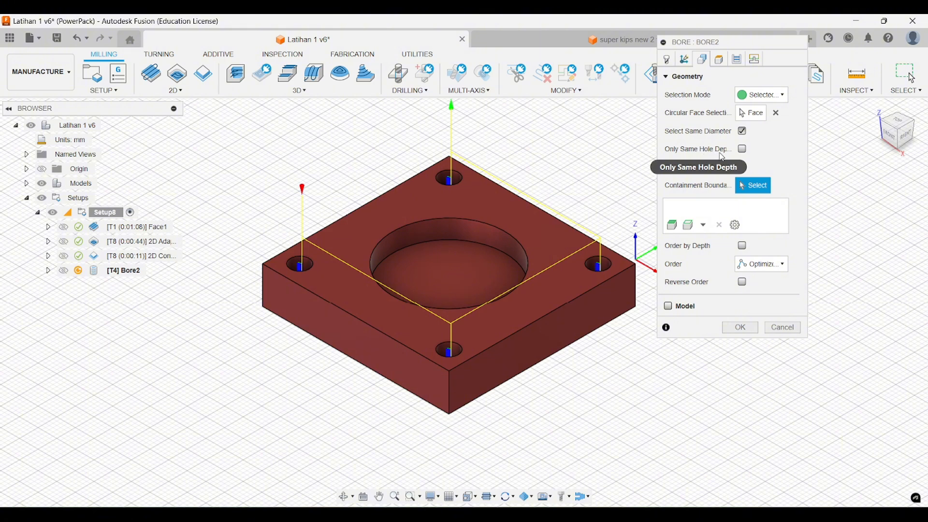
{"action": "left_click", "coordinate": [742, 150]}
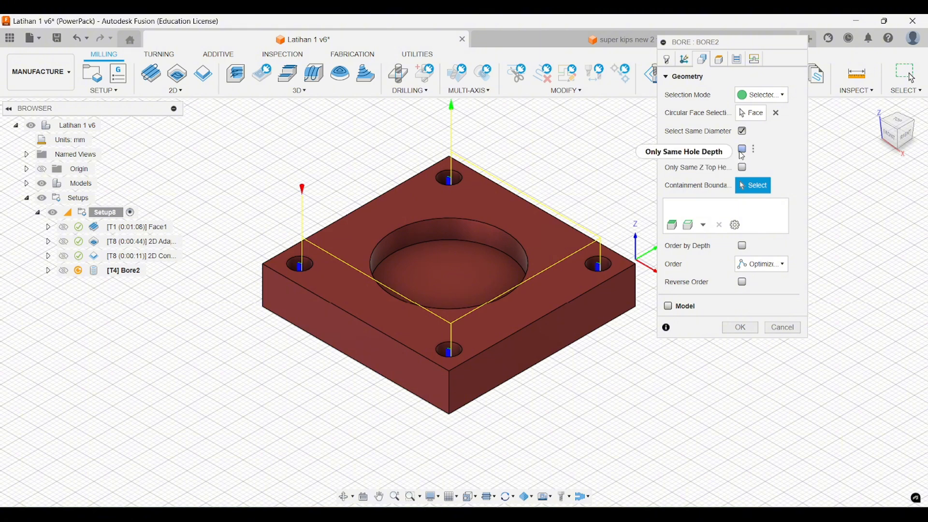
Open the bore's height settings and examine the clearance and retract planes and the helical toolpath inside a corner hole.
{"action": "mouse_move", "coordinate": [743, 155]}
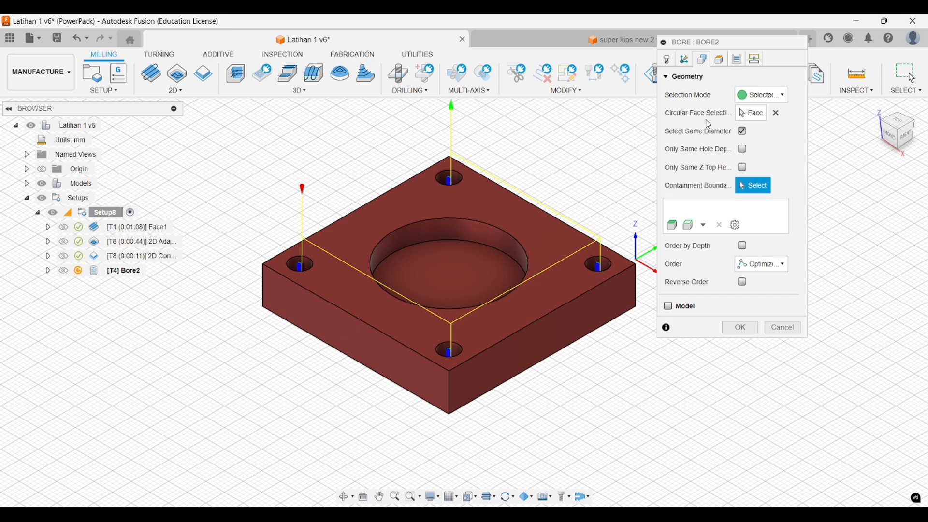
{"action": "left_click", "coordinate": [720, 62]}
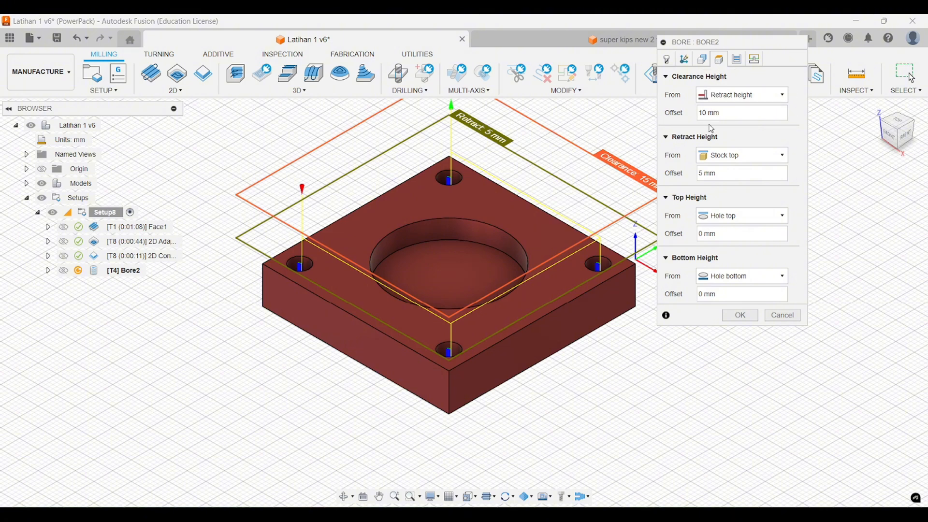
{"action": "middle_click_drag", "start_coordinate": [588, 182], "coordinate": [589, 204]}
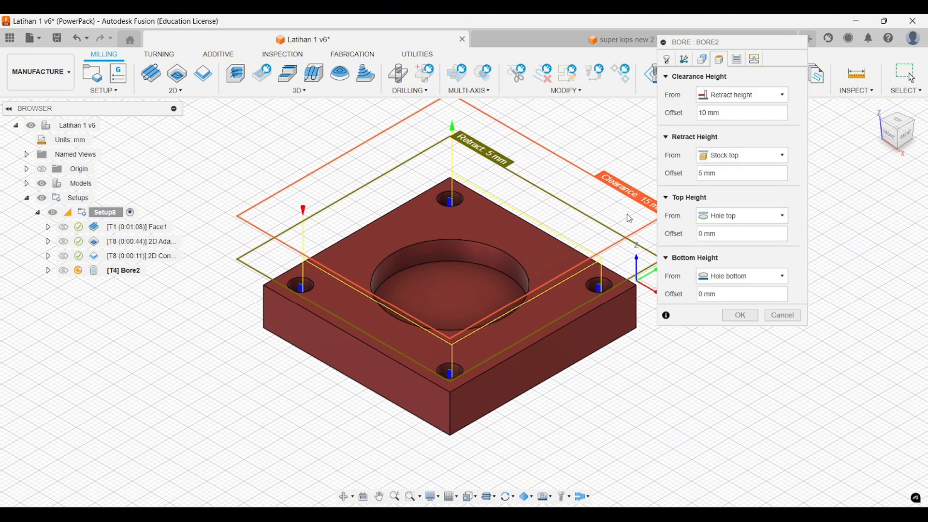
{"action": "left_click", "coordinate": [892, 138]}
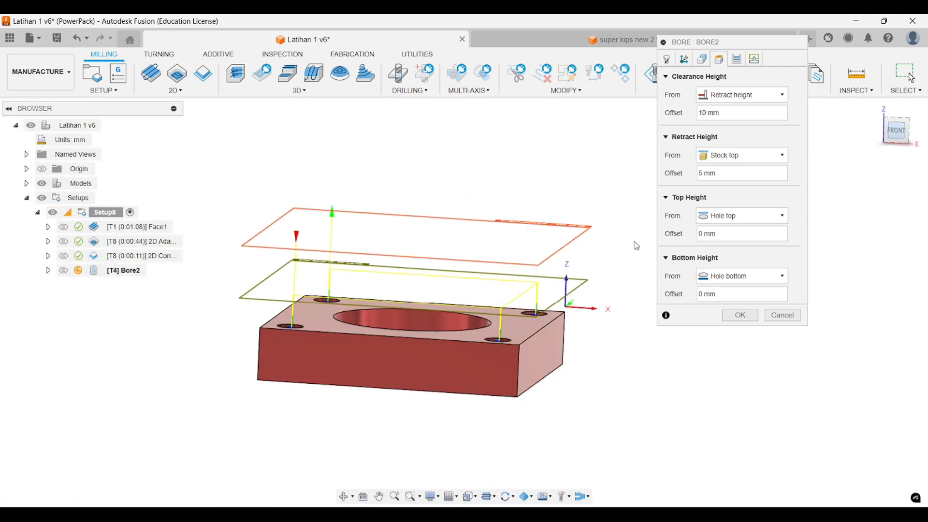
{"action": "scroll", "coordinate": [593, 263], "scroll_direction": "up", "scroll_amount": 5}
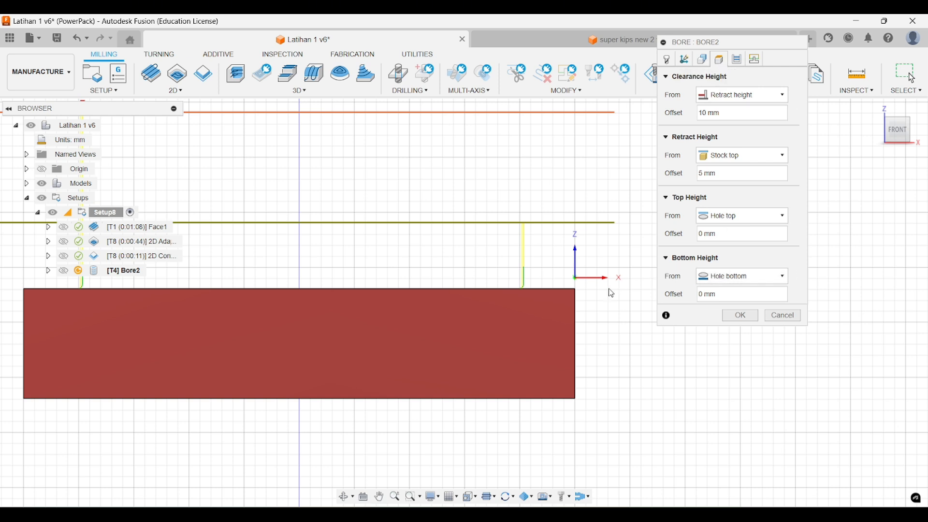
{"action": "middle_click_drag", "start_coordinate": [607, 285], "coordinate": [604, 259]}
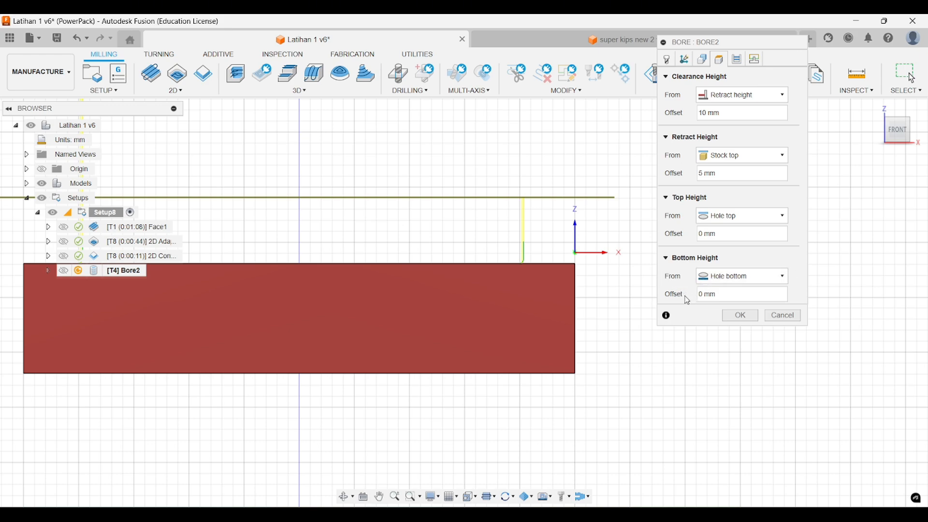
{"action": "middle_click_drag", "start_coordinate": [627, 300], "coordinate": [510, 333], "text": "shift"}
{"action": "scroll", "coordinate": [597, 266], "scroll_direction": "up", "scroll_amount": 5}
{"action": "middle_click_drag", "start_coordinate": [597, 213], "coordinate": [536, 254]}
{"action": "scroll", "coordinate": [585, 222], "scroll_direction": "up", "scroll_amount": 5}
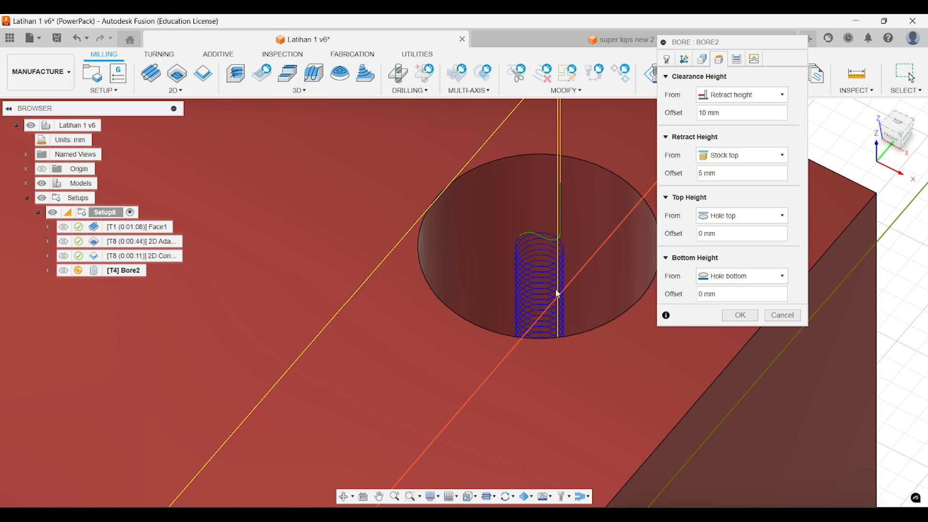
{"action": "scroll", "coordinate": [558, 305], "scroll_direction": "down", "scroll_amount": 4}
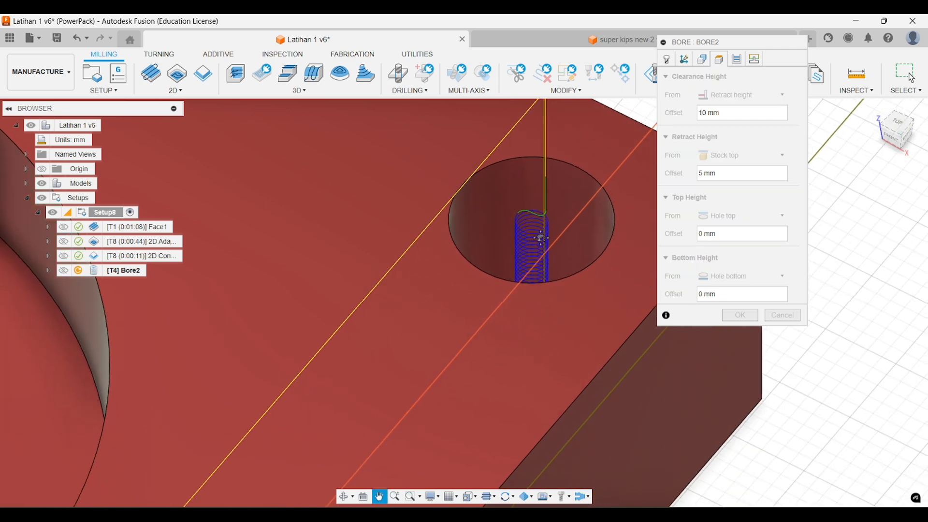
{"action": "middle_click_drag", "start_coordinate": [552, 239], "coordinate": [540, 199], "text": "shift"}
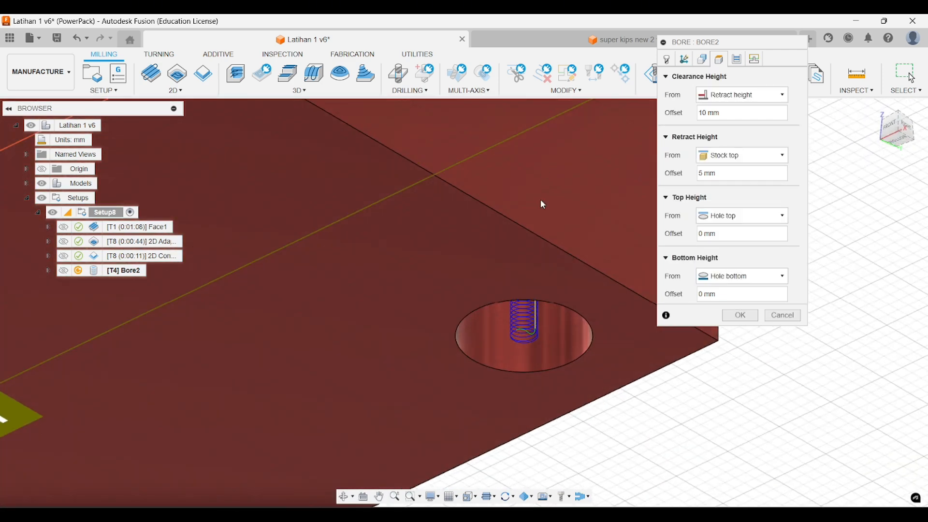
{"action": "middle_click_drag", "start_coordinate": [543, 331], "coordinate": [552, 339], "text": "shift"}
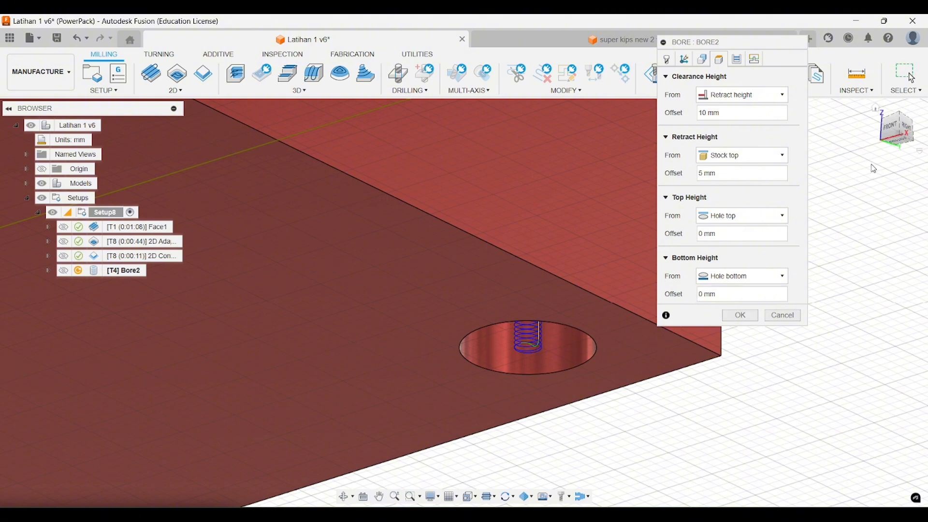
Set the bore's bottom height offset to -1 mm from the hole bottom.
{"action": "left_click", "coordinate": [890, 127]}
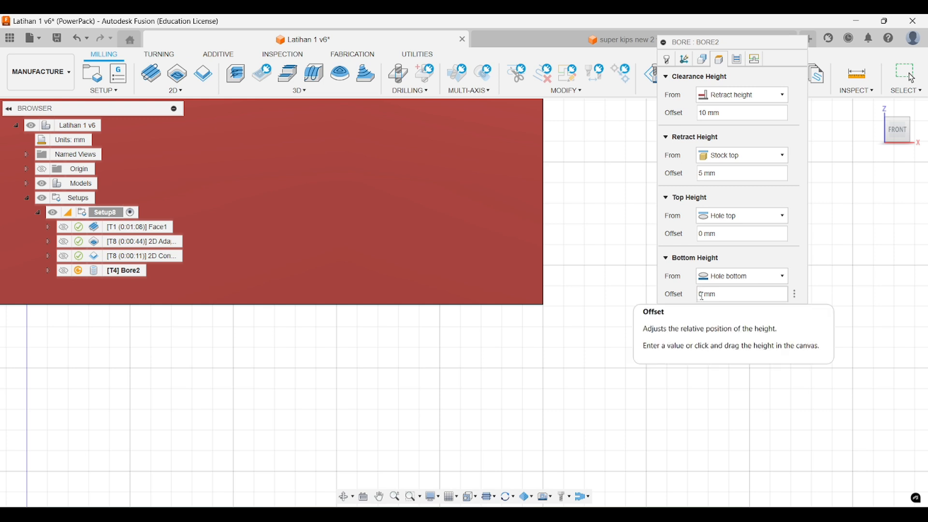
{"action": "double_click", "coordinate": [702, 294]}
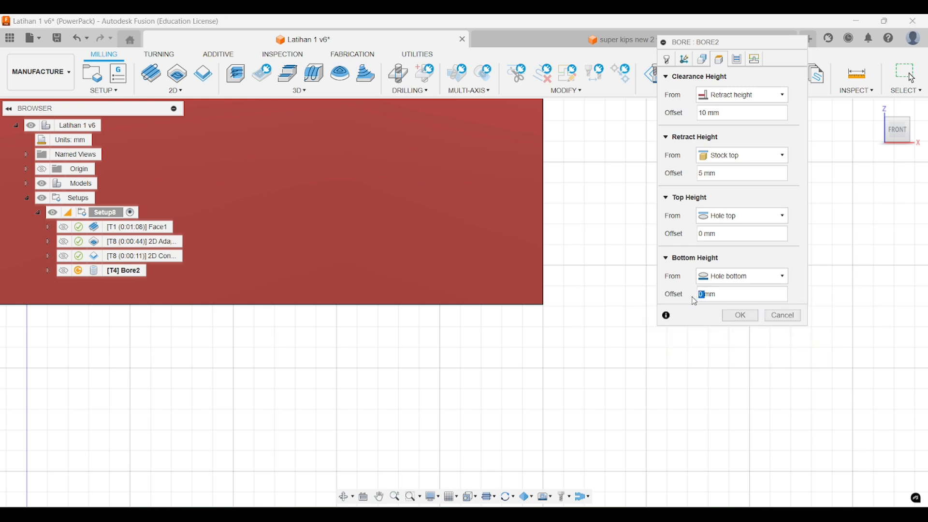
{"action": "type", "text": "-1"}
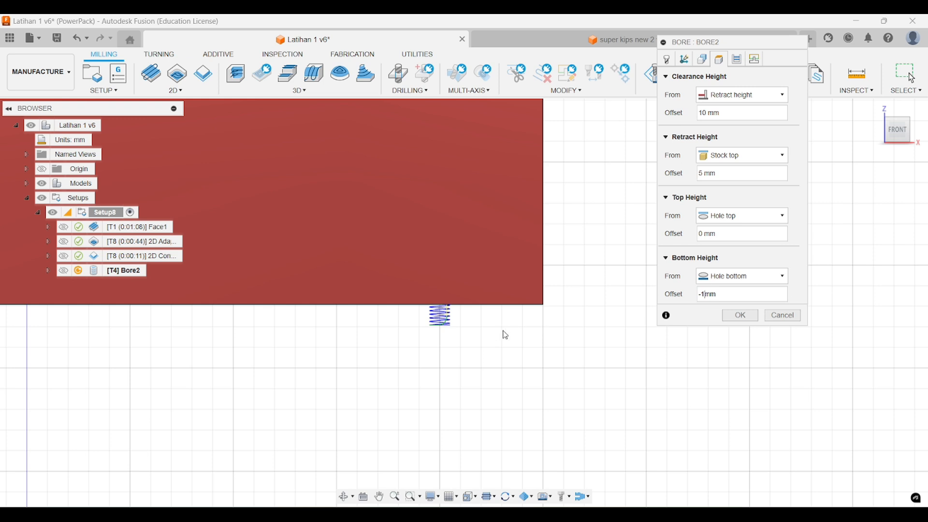
Examine the bore toolpath at the plate's underside and at the top of the corner hole from the front.
{"action": "middle_click_drag", "start_coordinate": [502, 331], "coordinate": [534, 338]}
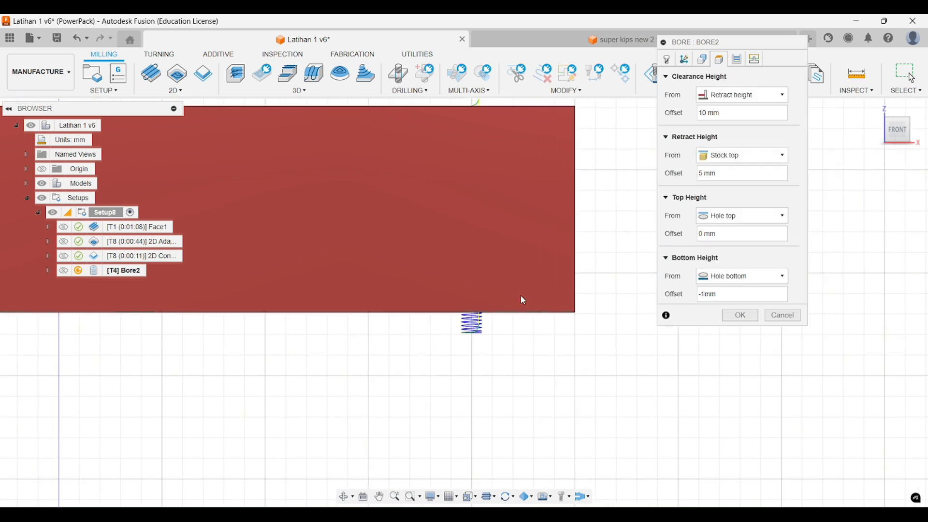
{"action": "scroll", "coordinate": [500, 329], "scroll_direction": "down", "scroll_amount": 1}
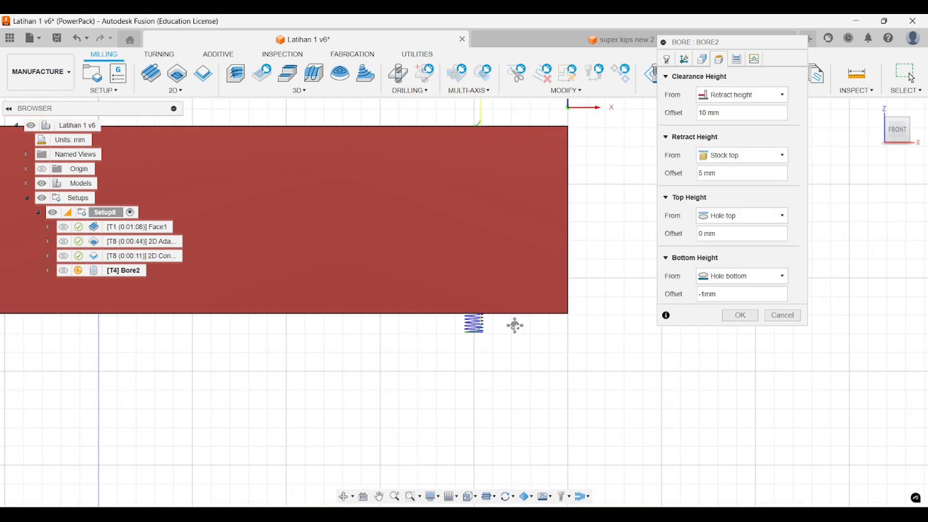
{"action": "middle_click_drag", "start_coordinate": [514, 326], "coordinate": [538, 327]}
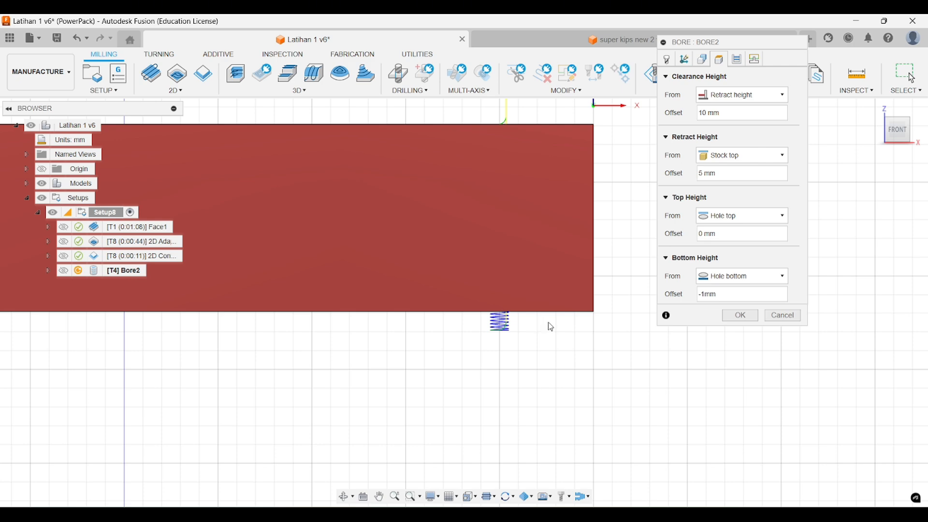
{"action": "scroll", "coordinate": [548, 322], "scroll_direction": "down", "scroll_amount": 3}
{"action": "middle_click_drag", "start_coordinate": [551, 321], "coordinate": [685, 322]}
{"action": "scroll", "coordinate": [567, 332], "scroll_direction": "down", "scroll_amount": 3}
{"action": "middle_click_drag", "start_coordinate": [569, 335], "coordinate": [536, 325], "text": "shift"}
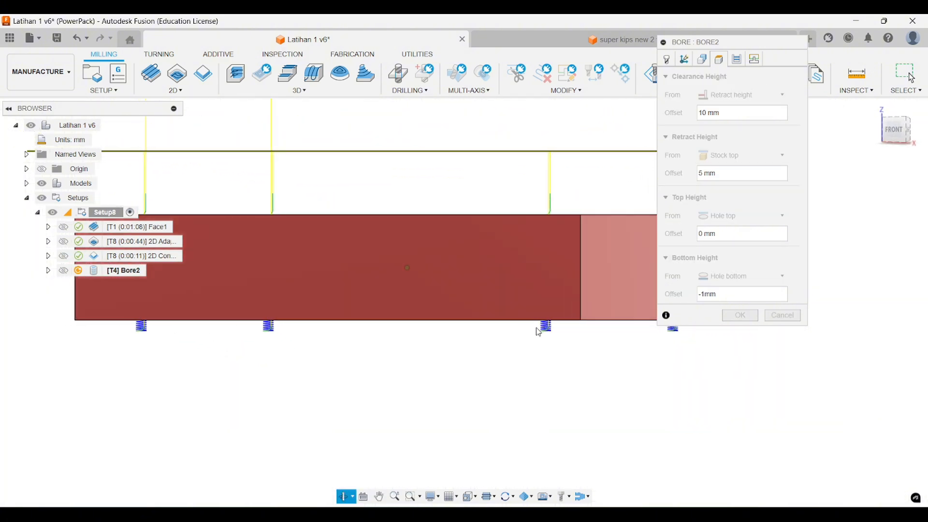
{"action": "left_click", "coordinate": [893, 130]}
{"action": "scroll", "coordinate": [623, 341], "scroll_direction": "up", "scroll_amount": 3}
{"action": "middle_click_drag", "start_coordinate": [619, 343], "coordinate": [576, 357]}
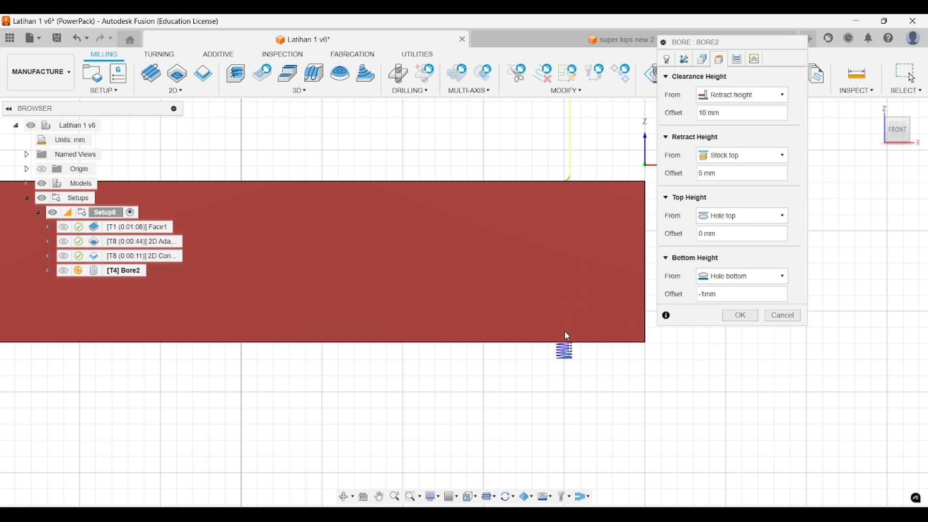
{"action": "scroll", "coordinate": [571, 358], "scroll_direction": "up", "scroll_amount": 2}
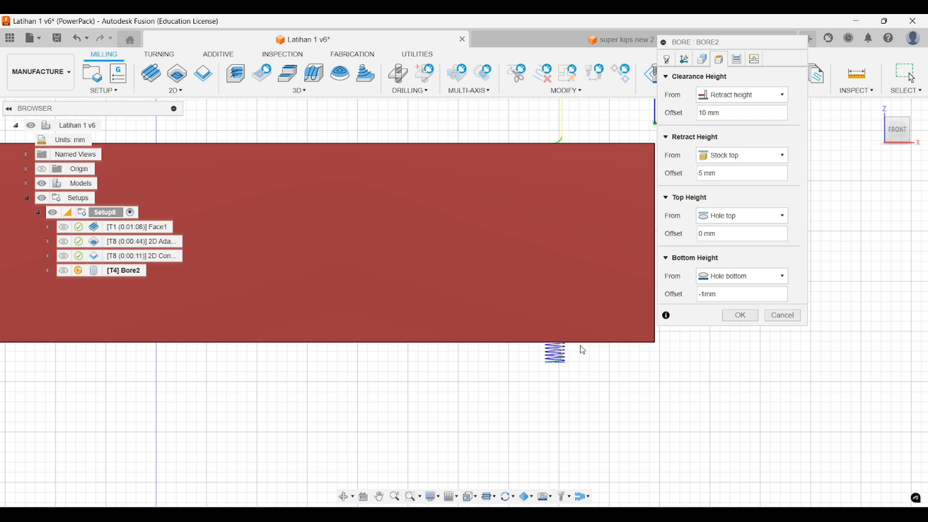
{"action": "middle_click_drag", "start_coordinate": [602, 294], "coordinate": [586, 342]}
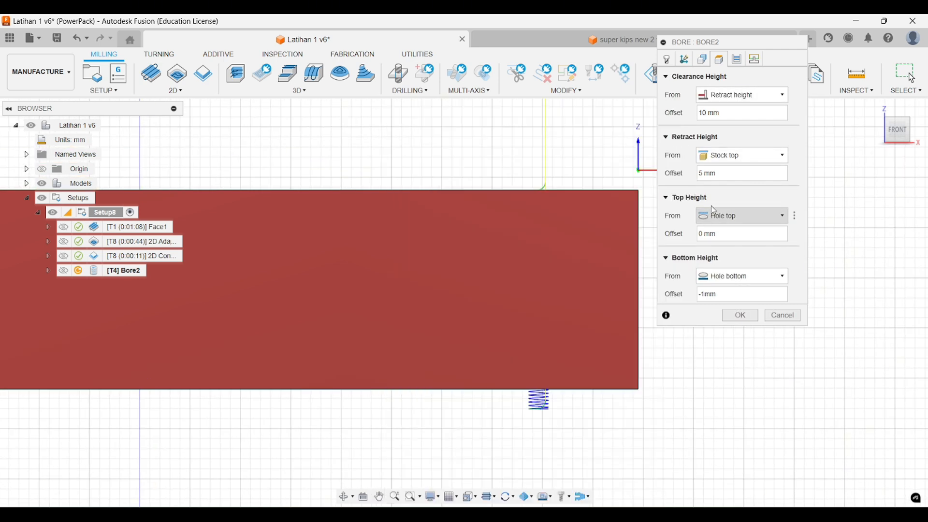
{"action": "middle_click_drag", "start_coordinate": [610, 205], "coordinate": [574, 236]}
{"action": "scroll", "coordinate": [529, 218], "scroll_direction": "up", "scroll_amount": 3}
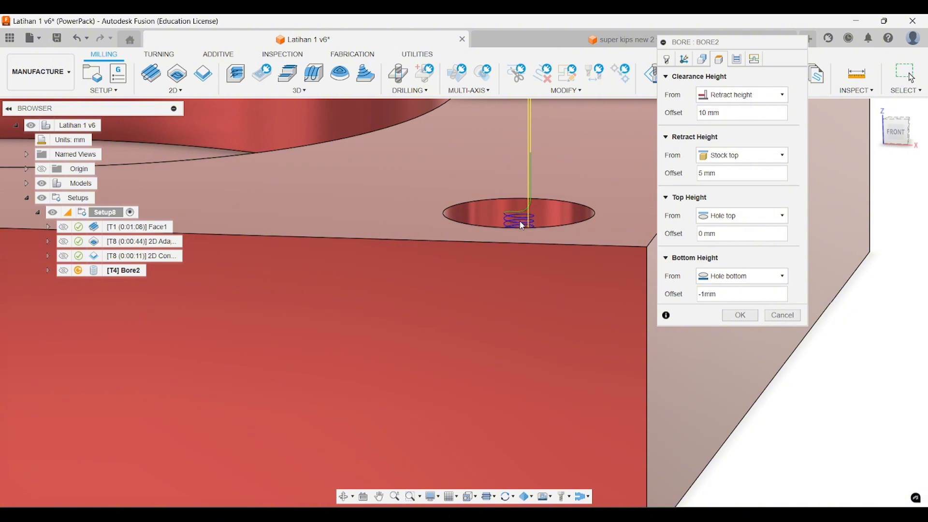
{"action": "left_click", "coordinate": [895, 131]}
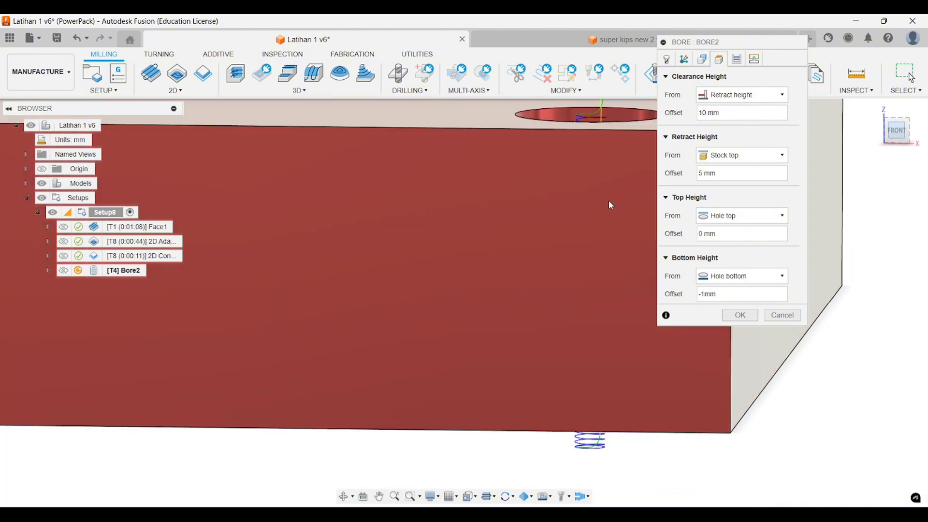
Change the model's visual style to Wireframe so the bore toolpath can be seen through the plate.
{"action": "double_click", "coordinate": [703, 234]}
{"action": "middle_click_drag", "start_coordinate": [587, 248], "coordinate": [548, 269]}
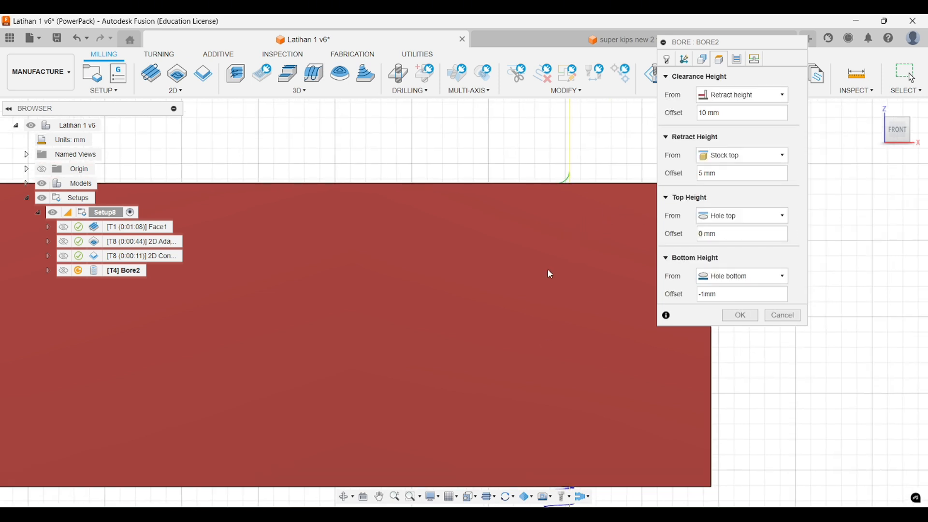
{"action": "left_click", "coordinate": [432, 496]}
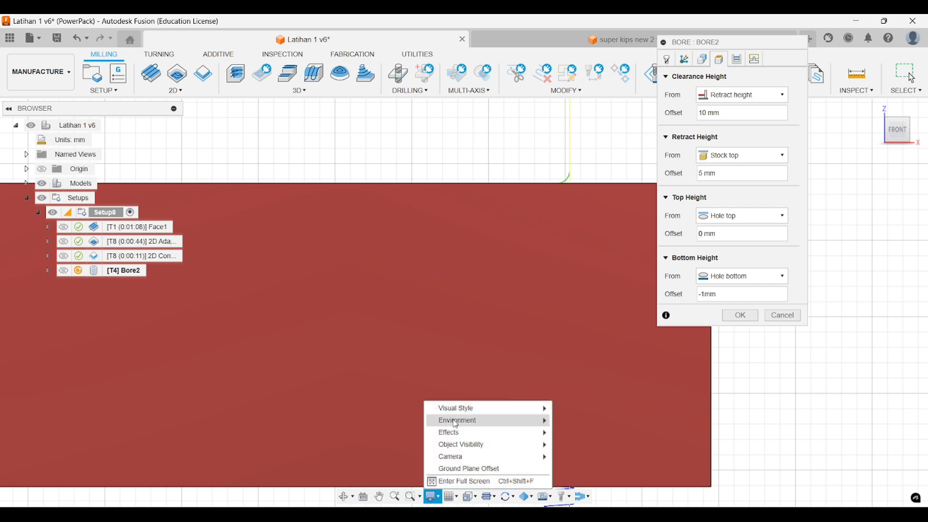
{"action": "mouse_move", "coordinate": [458, 410]}
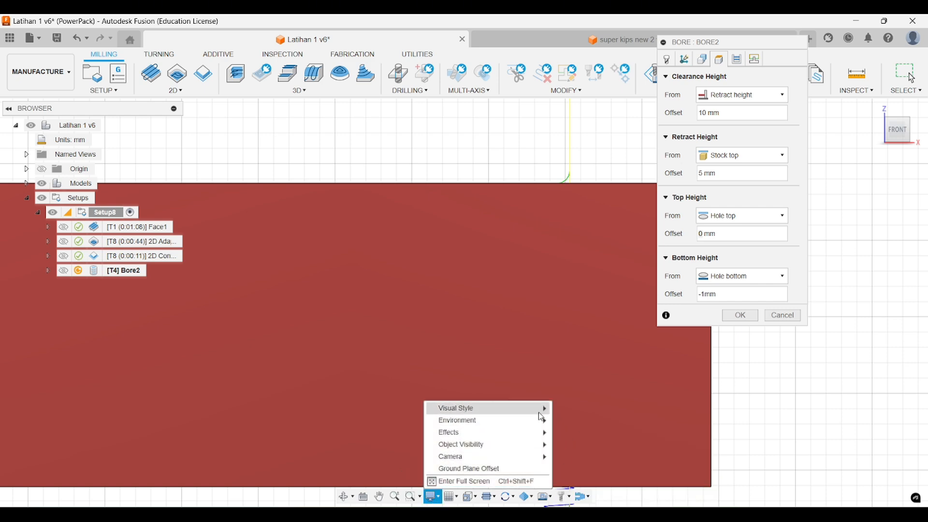
{"action": "mouse_move", "coordinate": [545, 408]}
{"action": "left_click", "coordinate": [586, 446]}
{"action": "middle_click_drag", "start_coordinate": [508, 346], "coordinate": [446, 373]}
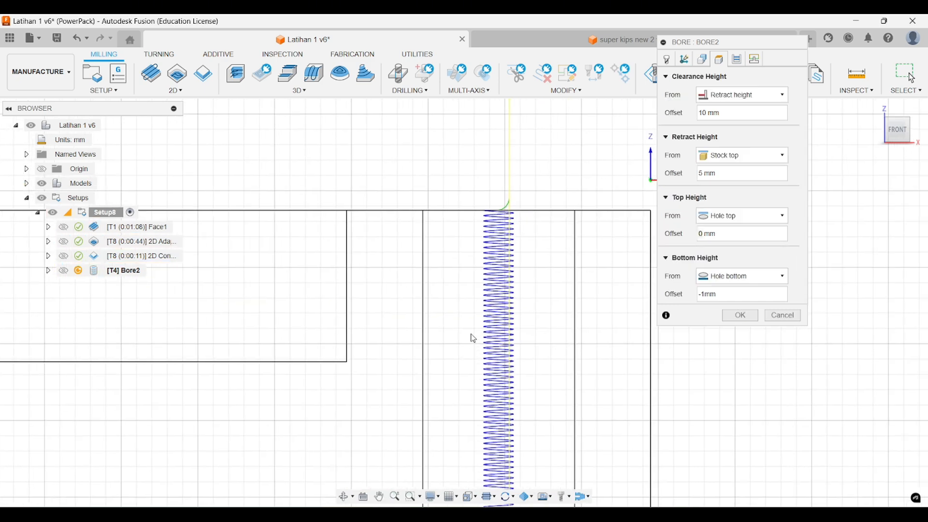
{"action": "scroll", "coordinate": [499, 249], "scroll_direction": "down", "scroll_amount": 4}
{"action": "middle_click_drag", "start_coordinate": [509, 266], "coordinate": [516, 290]}
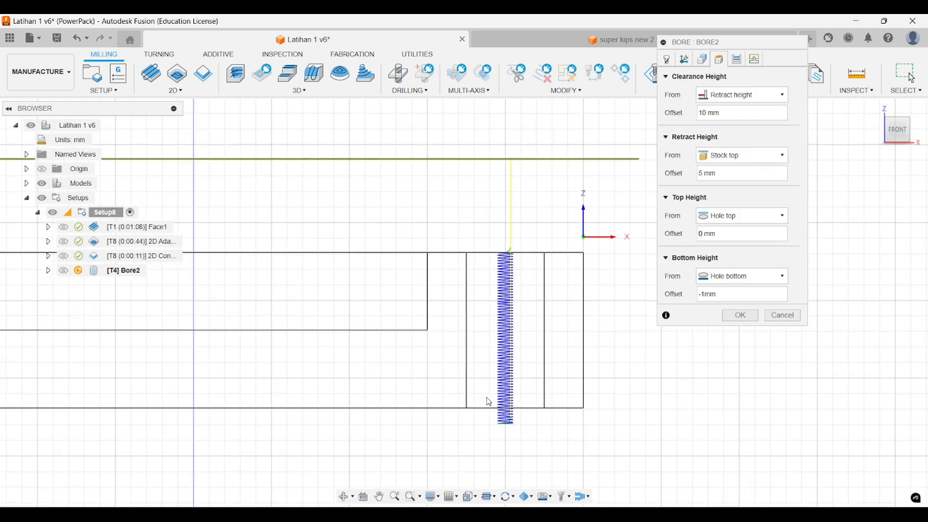
Try a top height offset of -1 mm from the hole top for the bore.
{"action": "scroll", "coordinate": [535, 235], "scroll_direction": "up", "scroll_amount": 3}
{"action": "middle_click_drag", "start_coordinate": [536, 236], "coordinate": [525, 202]}
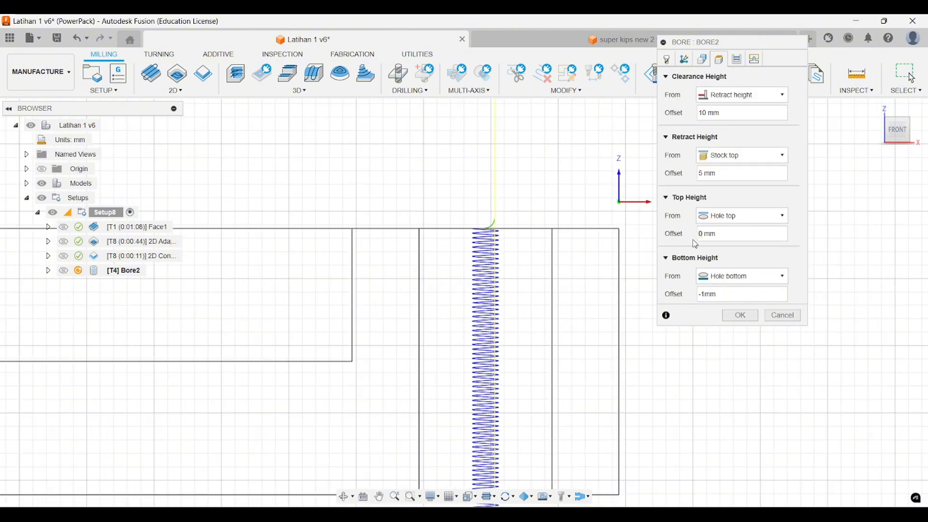
{"action": "left_click_drag", "start_coordinate": [702, 234], "coordinate": [686, 233]}
{"action": "type", "text": "-"}
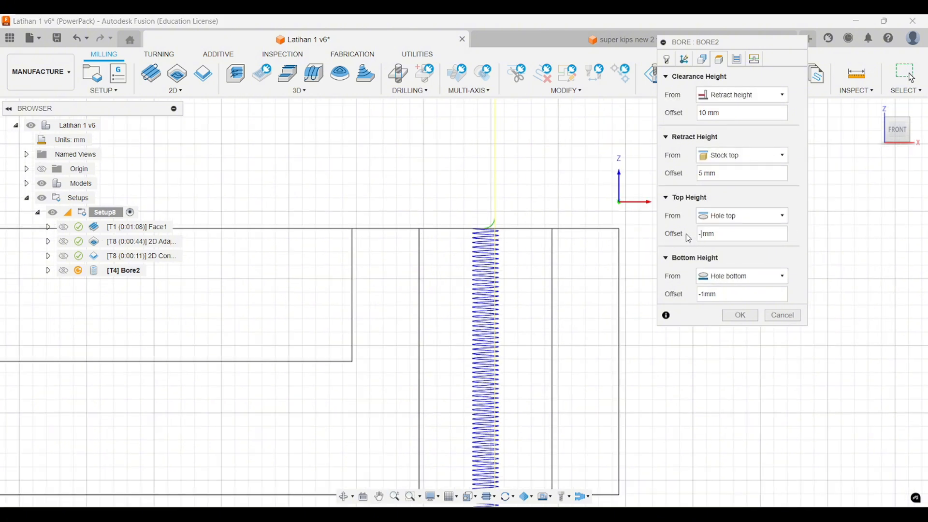
{"action": "type", "text": "1"}
{"action": "key", "text": "Return"}
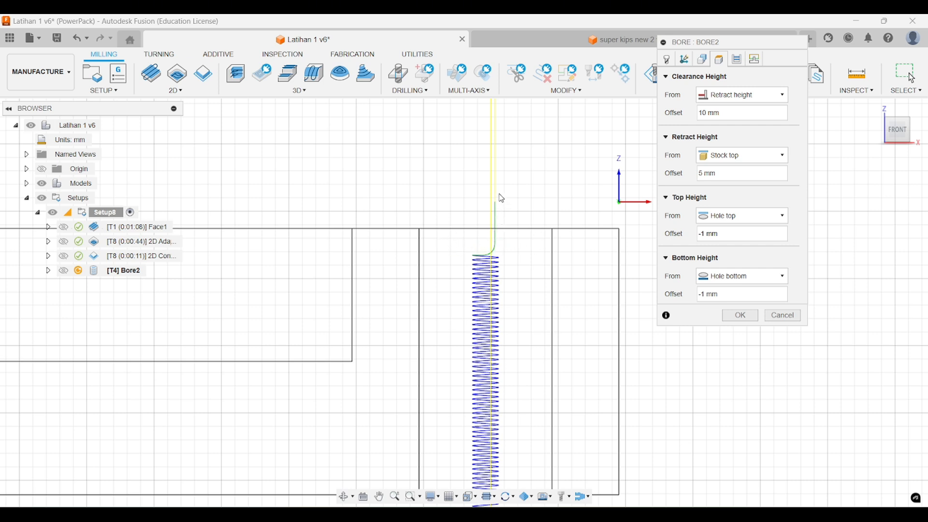
Set the bore's top height offset to 1 mm from the hole top and check the toolpath along the hole.
{"action": "double_click", "coordinate": [705, 234]}
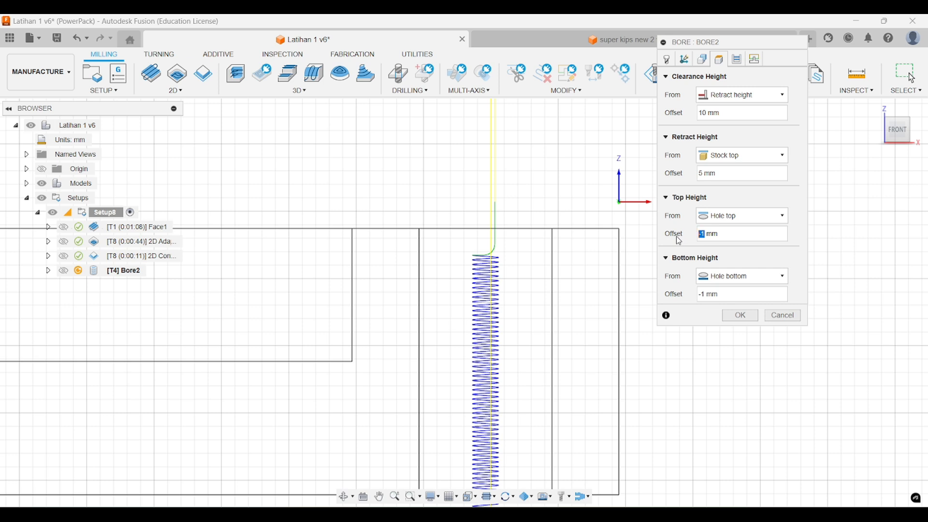
{"action": "type", "text": "1"}
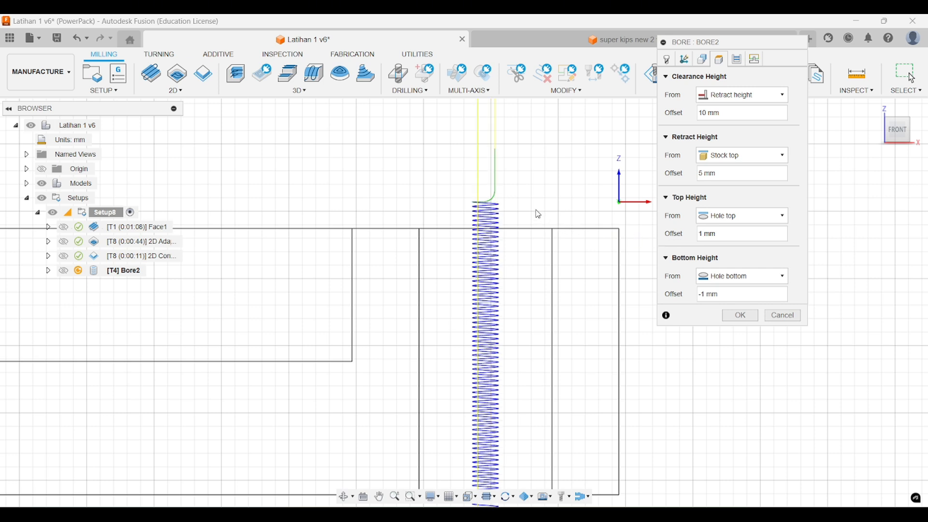
{"action": "middle_click_drag", "start_coordinate": [535, 213], "coordinate": [531, 221]}
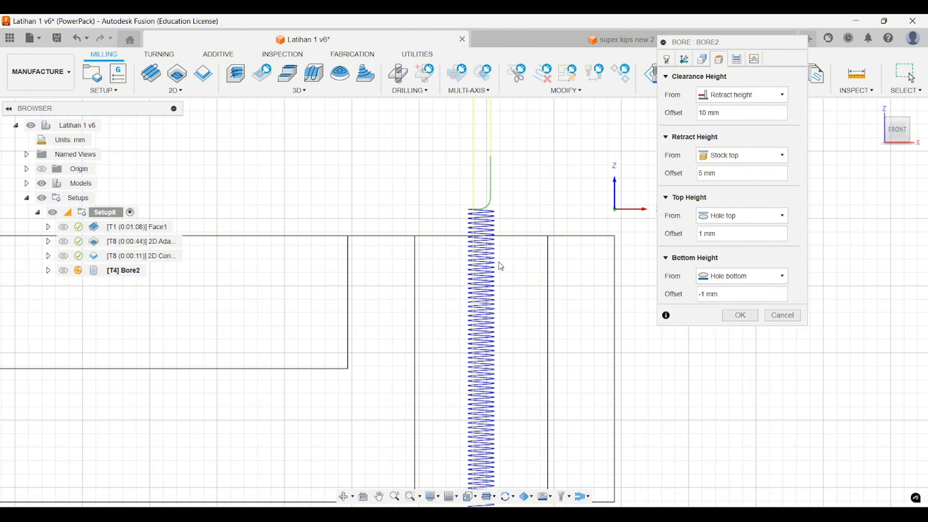
{"action": "scroll", "coordinate": [500, 232], "scroll_direction": "down", "scroll_amount": 2}
{"action": "middle_click_drag", "start_coordinate": [525, 258], "coordinate": [521, 213]}
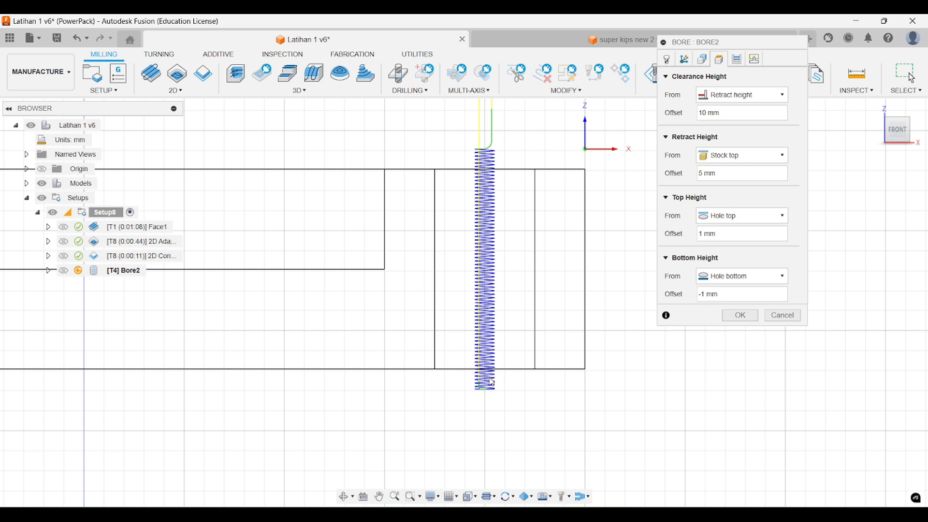
Set the bore's bottom height offset to -0.5 mm from the hole bottom, comparing it with a 0 mm offset.
{"action": "left_click", "coordinate": [703, 295]}
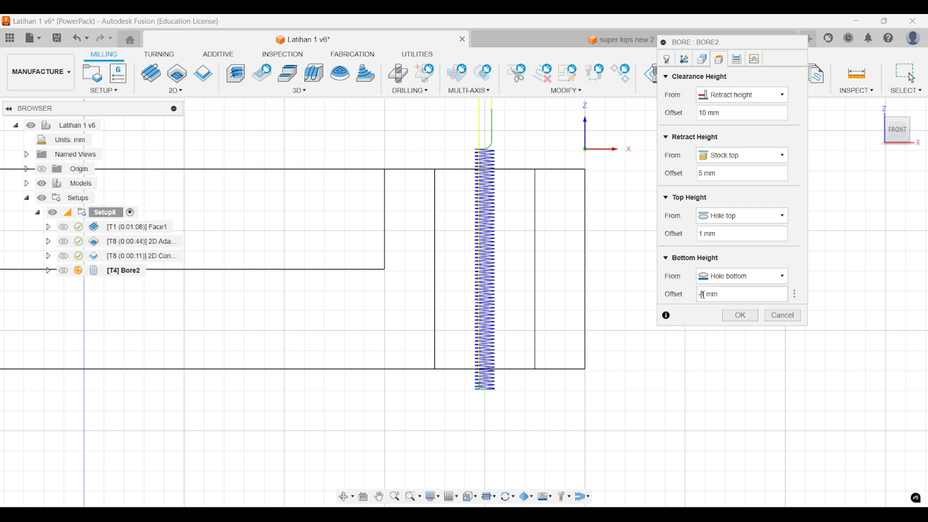
{"action": "key", "text": "BackSpace"}
{"action": "type", "text": "0.5"}
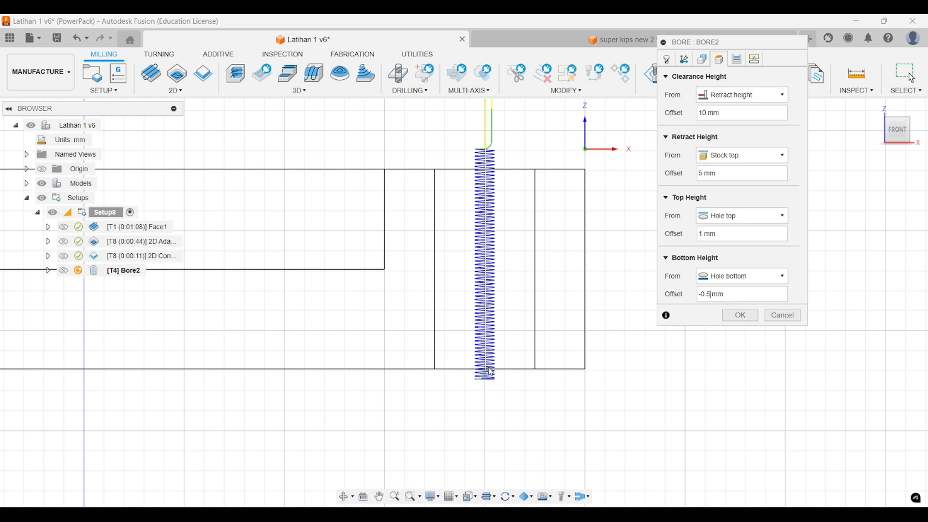
{"action": "left_click_drag", "start_coordinate": [713, 297], "coordinate": [680, 299]}
{"action": "type", "text": "0"}
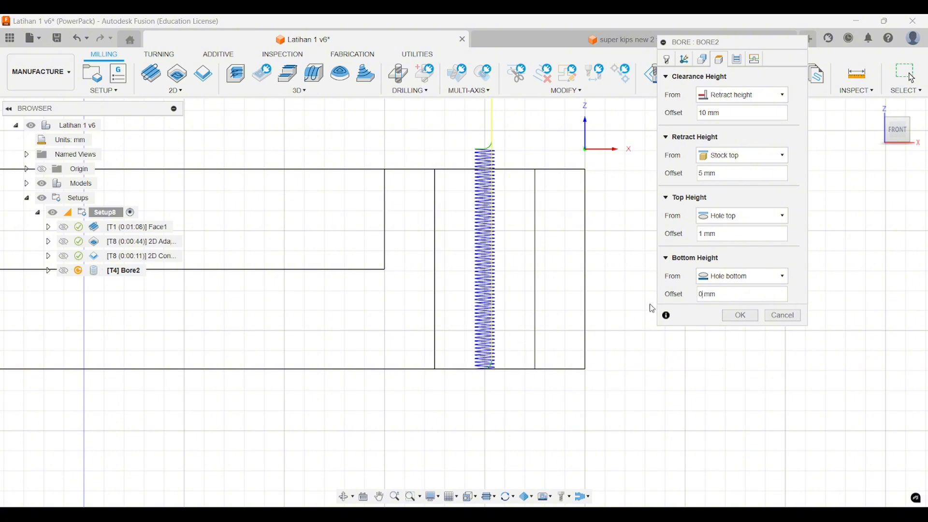
{"action": "key", "text": "BackSpace"}
{"action": "type", "text": "-0.5"}
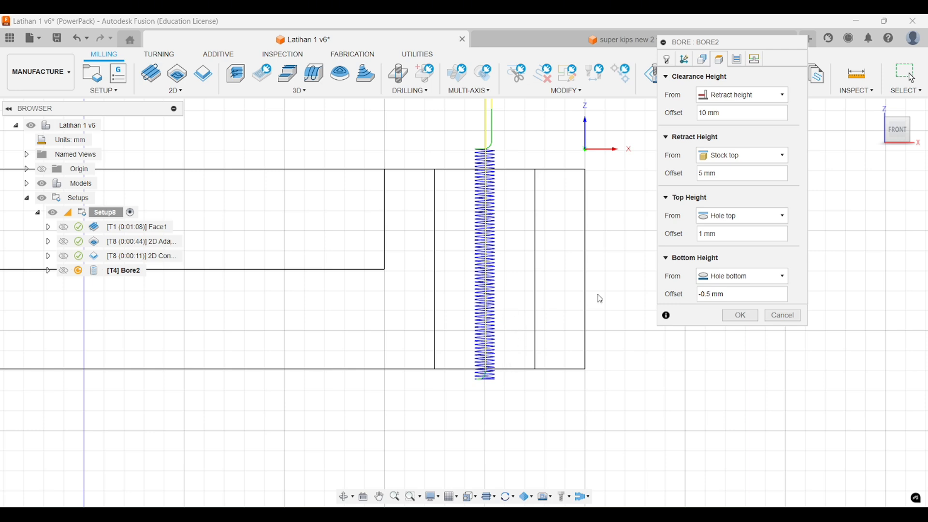
Change the model's visual style from wireframe back to a shaded display.
{"action": "scroll", "coordinate": [551, 310], "scroll_direction": "down", "scroll_amount": 5}
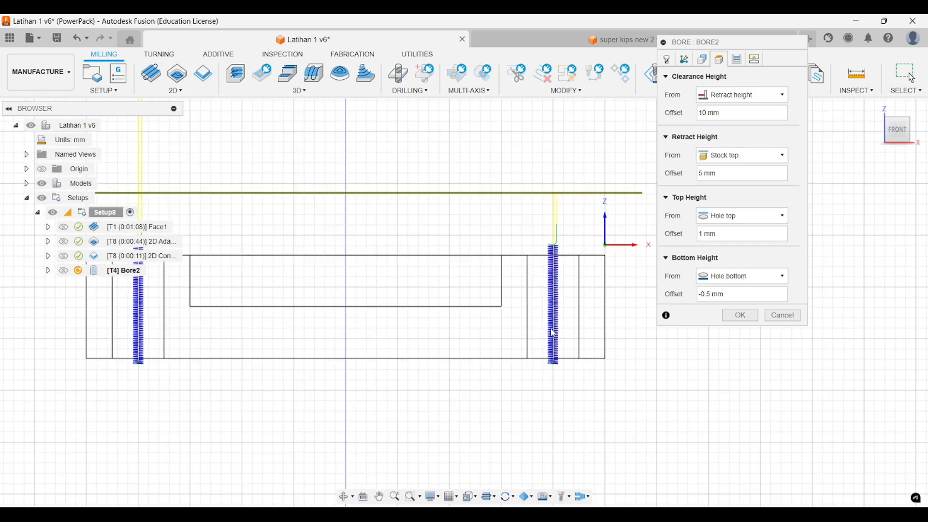
{"action": "left_click", "coordinate": [432, 497]}
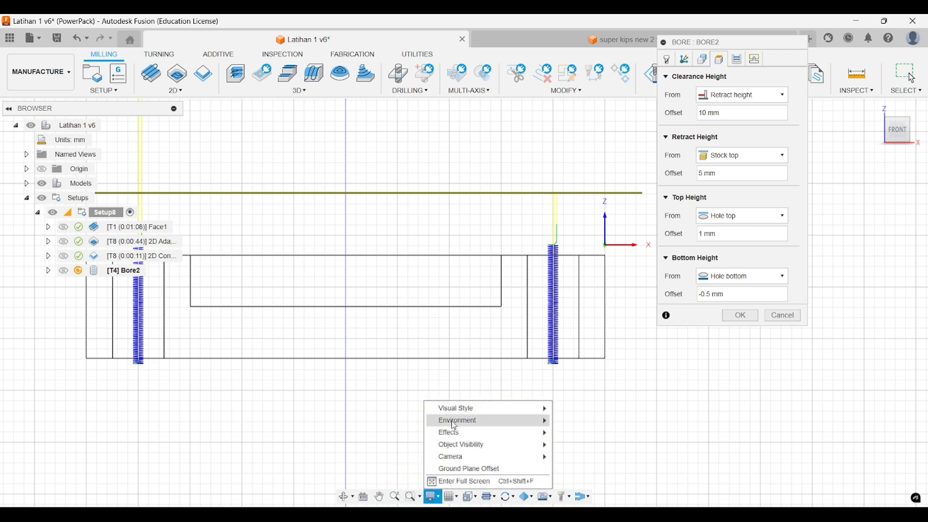
{"action": "mouse_move", "coordinate": [456, 410]}
{"action": "left_click", "coordinate": [561, 437]}
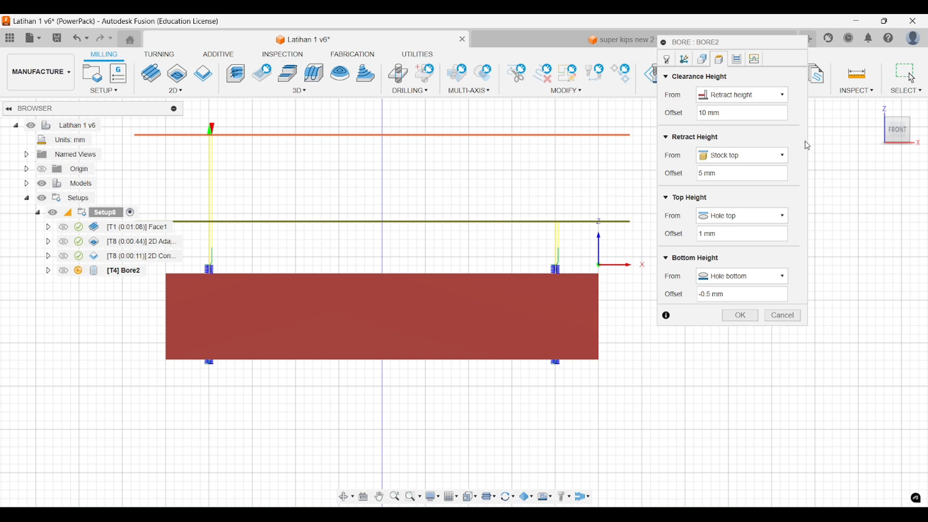
Open the bore's pass settings and examine the ramped helical toolpath inside a corner hole up close.
{"action": "left_click", "coordinate": [736, 59]}
{"action": "middle_click_drag", "start_coordinate": [645, 191], "coordinate": [608, 192], "text": "shift"}
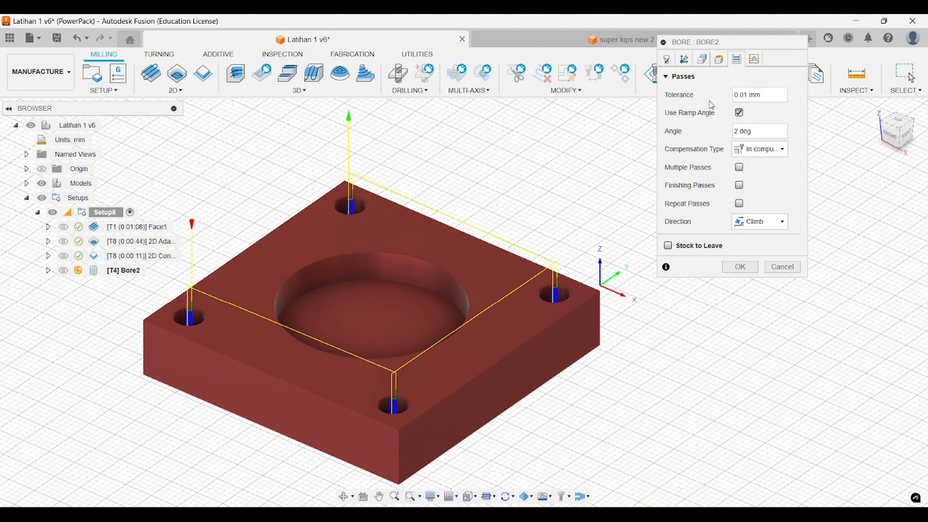
{"action": "scroll", "coordinate": [555, 263], "scroll_direction": "up", "scroll_amount": 5}
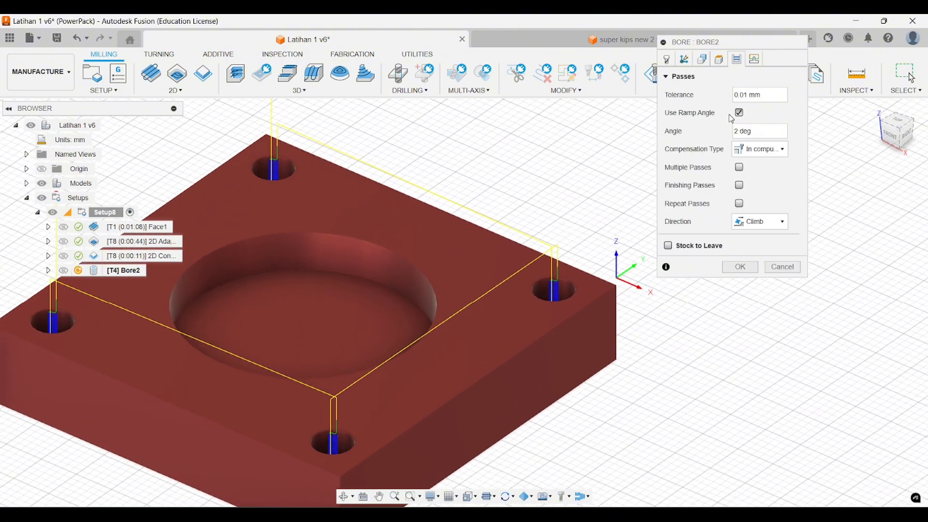
{"action": "mouse_move", "coordinate": [745, 119]}
{"action": "scroll", "coordinate": [618, 222], "scroll_direction": "up", "scroll_amount": 3}
{"action": "scroll", "coordinate": [517, 325], "scroll_direction": "up", "scroll_amount": 2}
{"action": "scroll", "coordinate": [494, 337], "scroll_direction": "up", "scroll_amount": 4}
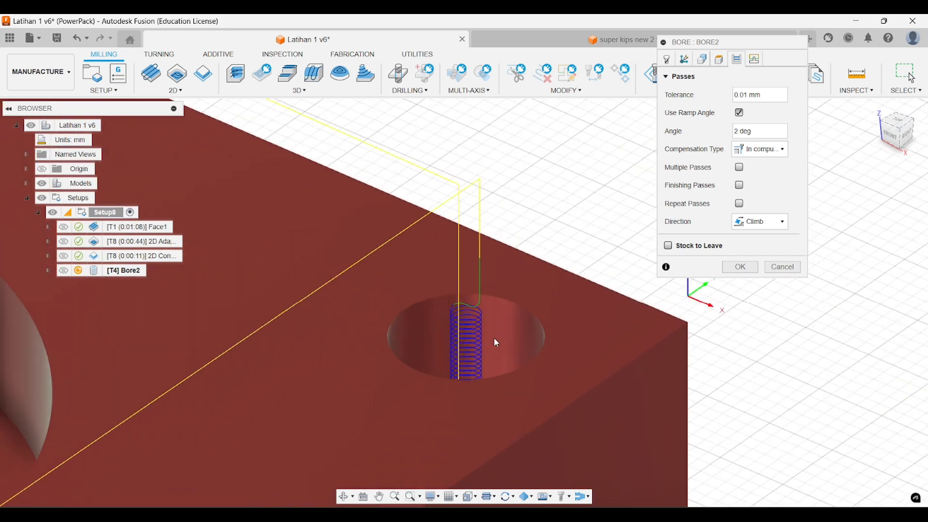
{"action": "scroll", "coordinate": [477, 314], "scroll_direction": "up", "scroll_amount": 2}
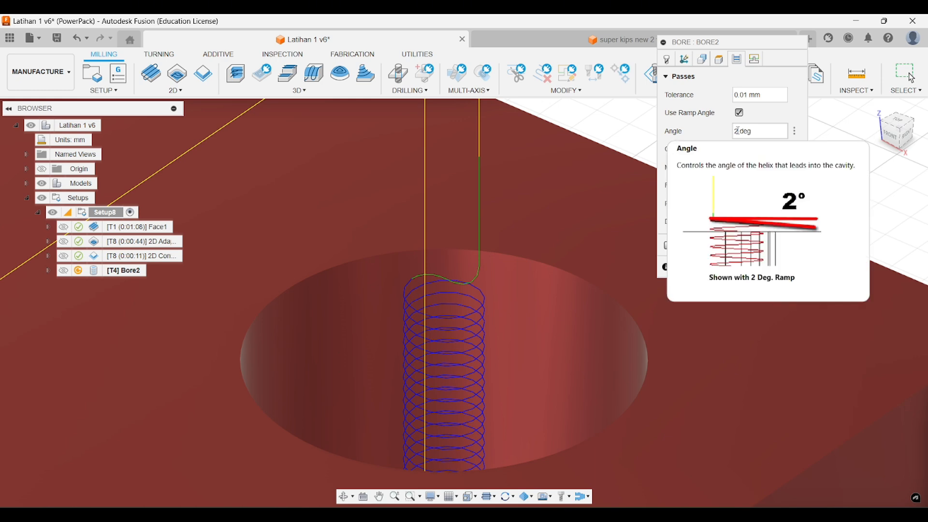
Try the bore without a ramp angle, using the 1 mm pitch, and check the helix in the corner hole.
{"action": "left_click", "coordinate": [739, 112]}
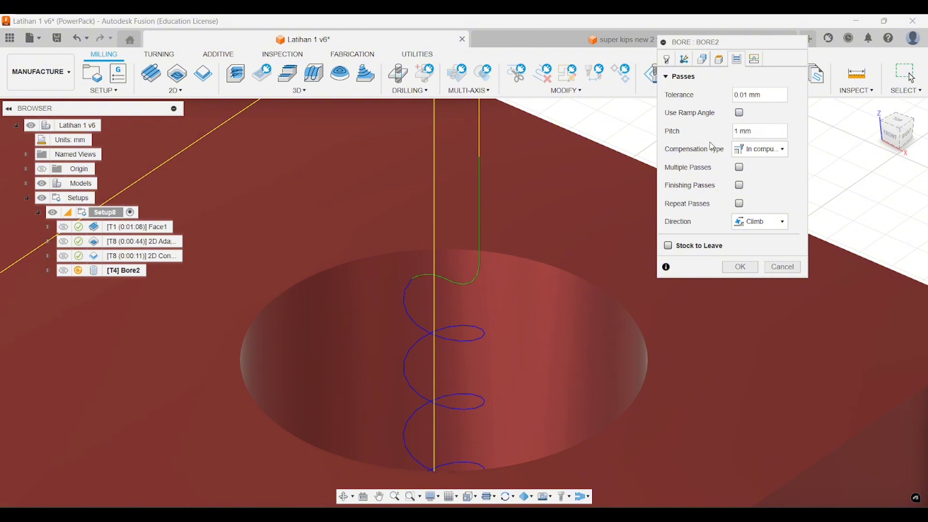
{"action": "middle_click_drag", "start_coordinate": [514, 268], "coordinate": [517, 218]}
{"action": "scroll", "coordinate": [515, 218], "scroll_direction": "down", "scroll_amount": 1}
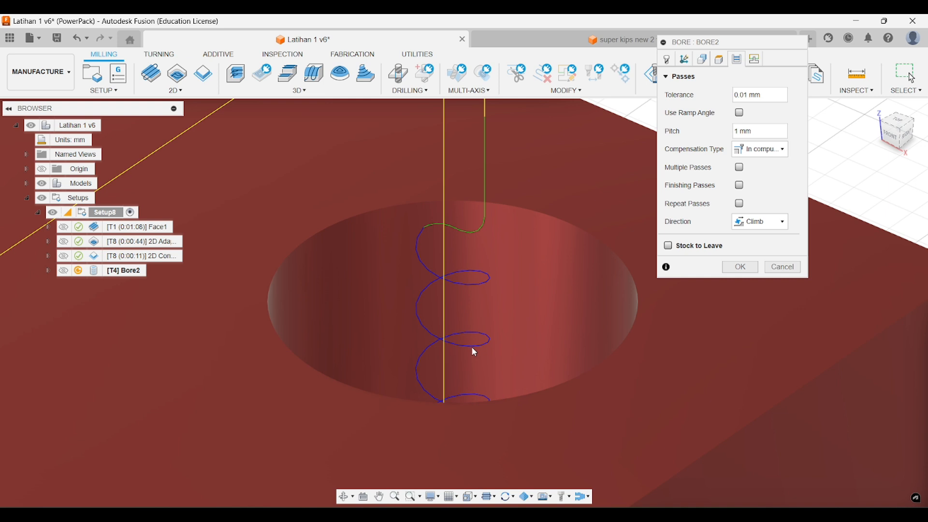
Try a bore pitch of 5 mm and inspect the helix inside the corner hole from several angles.
{"action": "left_click_drag", "start_coordinate": [738, 131], "coordinate": [721, 135]}
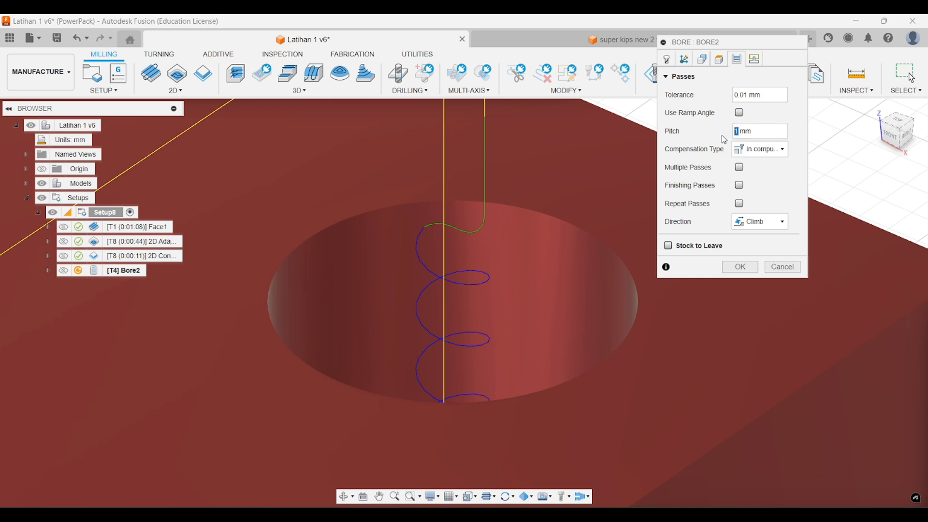
{"action": "type", "text": "5"}
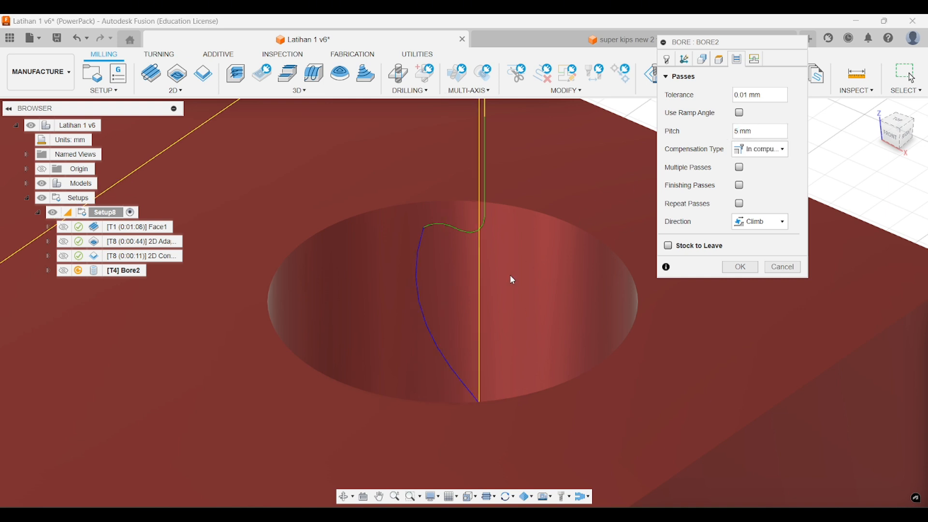
{"action": "scroll", "coordinate": [509, 275], "scroll_direction": "down", "scroll_amount": 3}
{"action": "middle_click_drag", "start_coordinate": [509, 275], "coordinate": [472, 300], "text": "shift"}
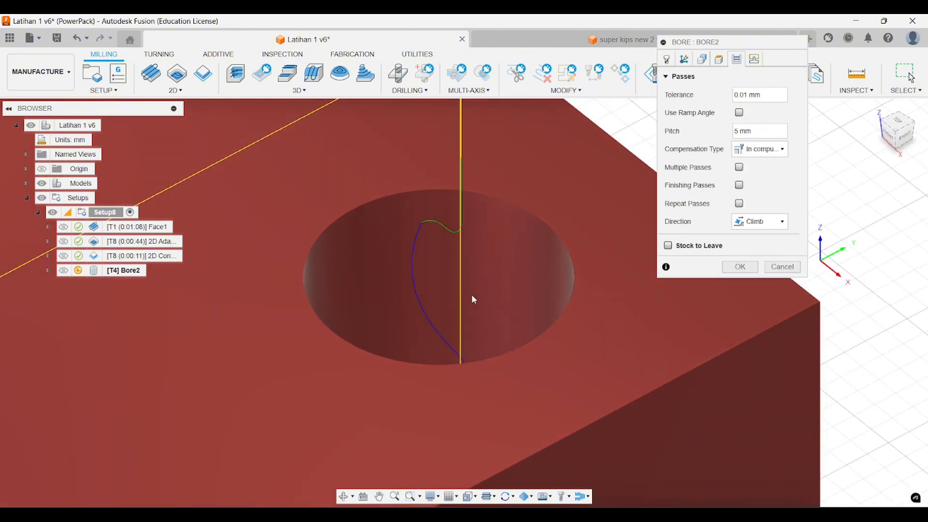
{"action": "left_click", "coordinate": [740, 132]}
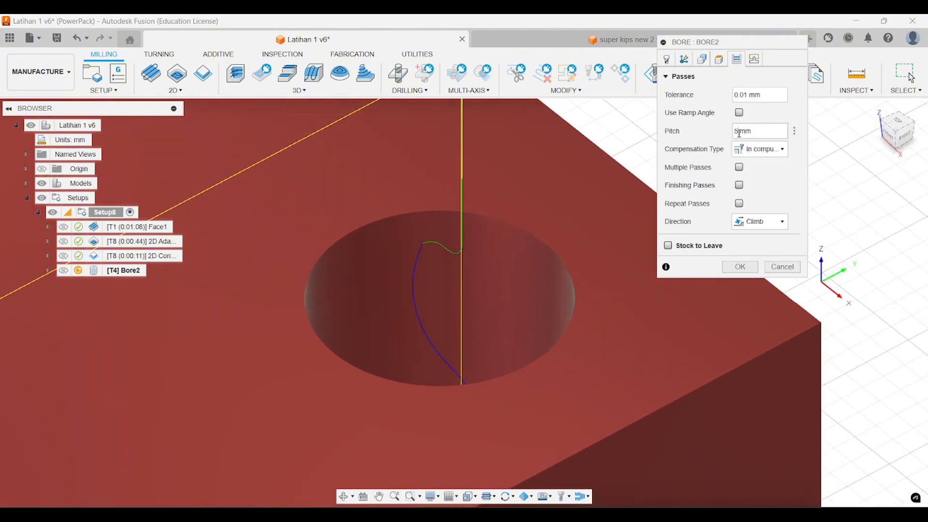
{"action": "middle_click_drag", "start_coordinate": [604, 218], "coordinate": [530, 294], "text": "shift"}
{"action": "scroll", "coordinate": [530, 294], "scroll_direction": "up", "scroll_amount": 3}
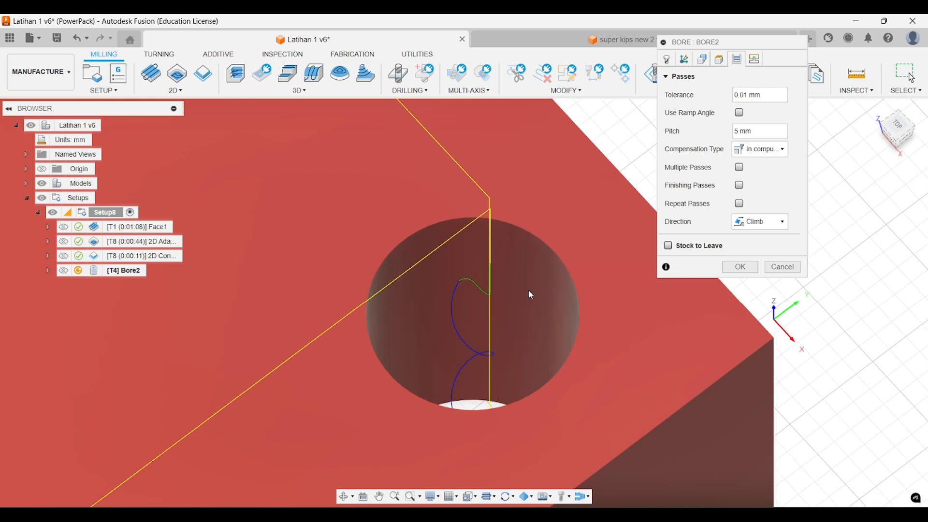
Set the bore pitch back to 1 mm and view the helix in the corner hole.
{"action": "double_click", "coordinate": [736, 131]}
{"action": "type", "text": "1"}
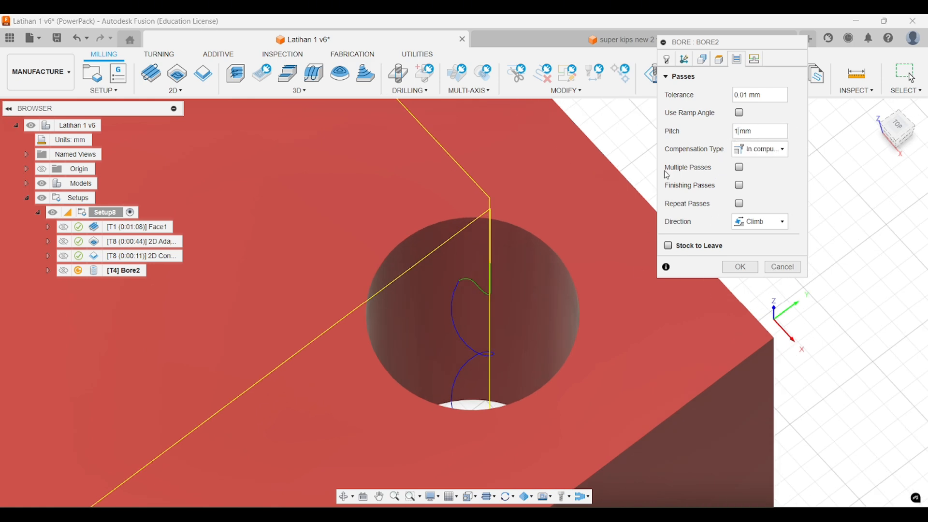
{"action": "middle_click_drag", "start_coordinate": [570, 258], "coordinate": [511, 360], "text": "shift"}
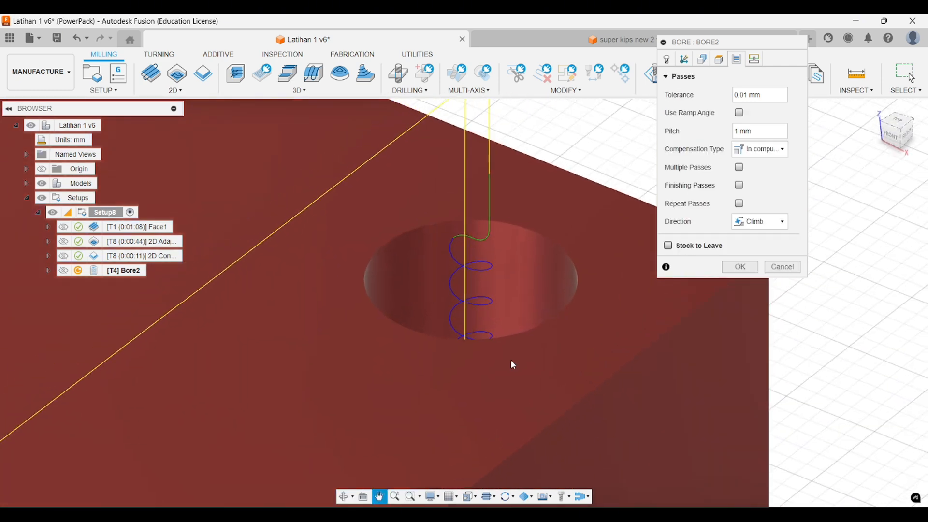
{"action": "scroll", "coordinate": [494, 306], "scroll_direction": "down", "scroll_amount": 2}
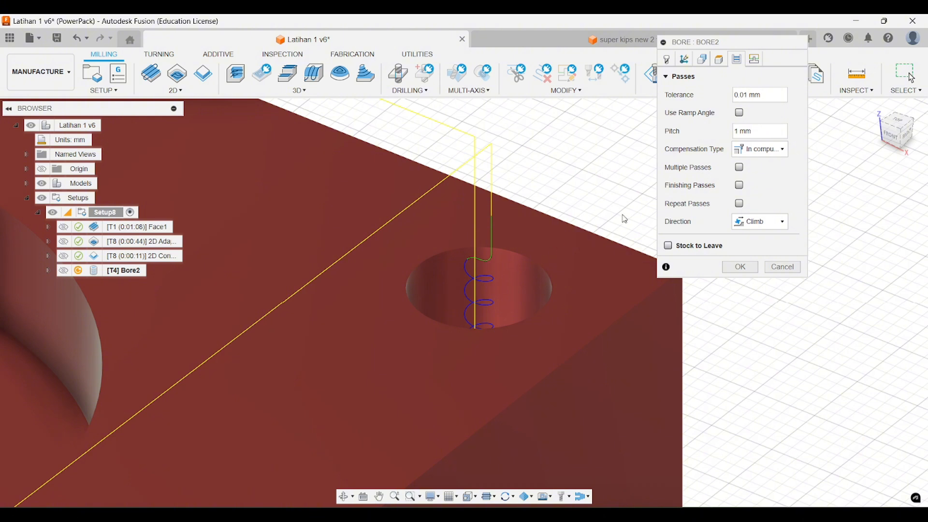
{"action": "scroll", "coordinate": [556, 233], "scroll_direction": "up", "scroll_amount": 1}
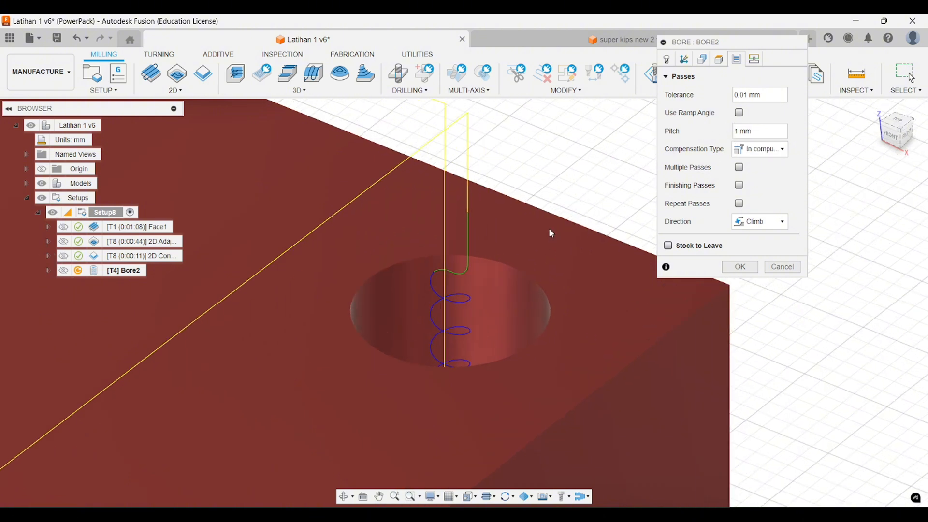
Re-enable the ramp angle for the bore, trying 10 degrees before setting it back to 2 degrees.
{"action": "left_click", "coordinate": [744, 115]}
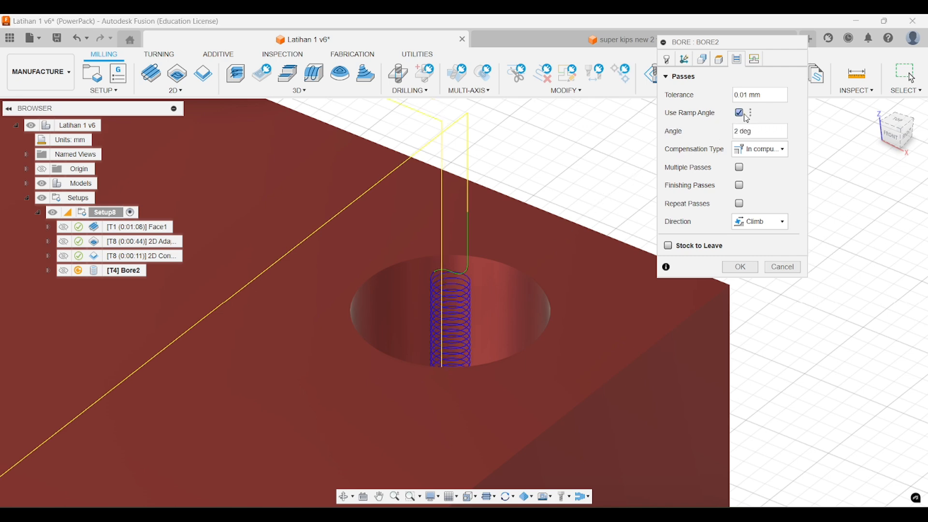
{"action": "left_click", "coordinate": [735, 134]}
{"action": "type", "text": "10"}
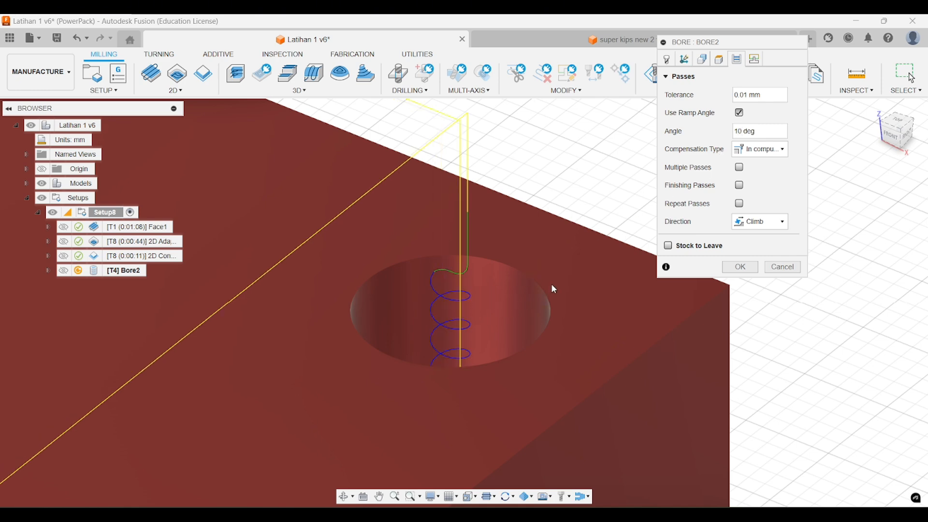
{"action": "double_click", "coordinate": [737, 131]}
{"action": "type", "text": "2"}
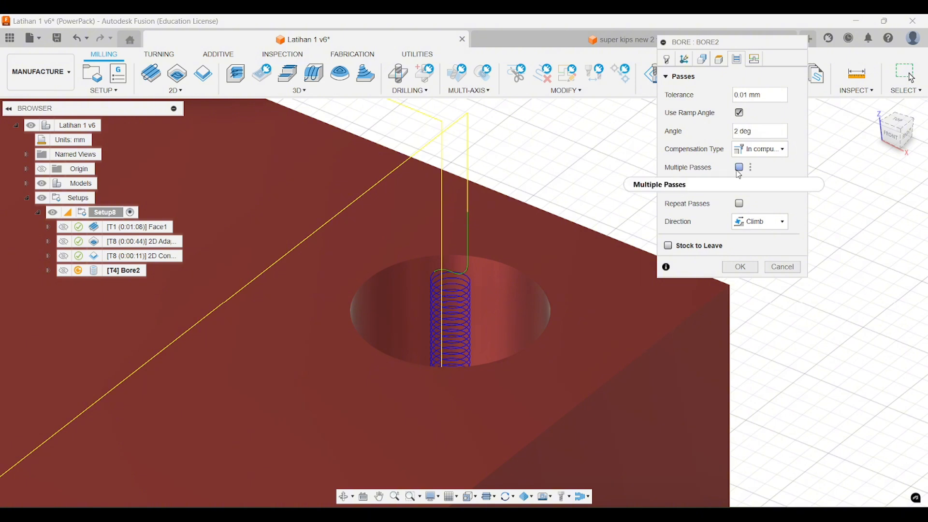
Enable Multiple Passes for the bore operation and look closely at the toolpath in the corner hole.
{"action": "mouse_move", "coordinate": [738, 173]}
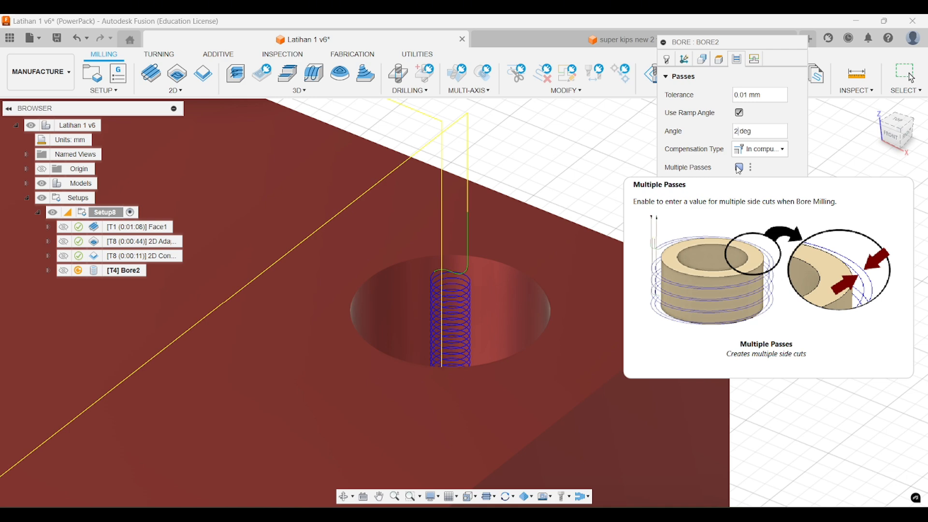
{"action": "left_click", "coordinate": [739, 168]}
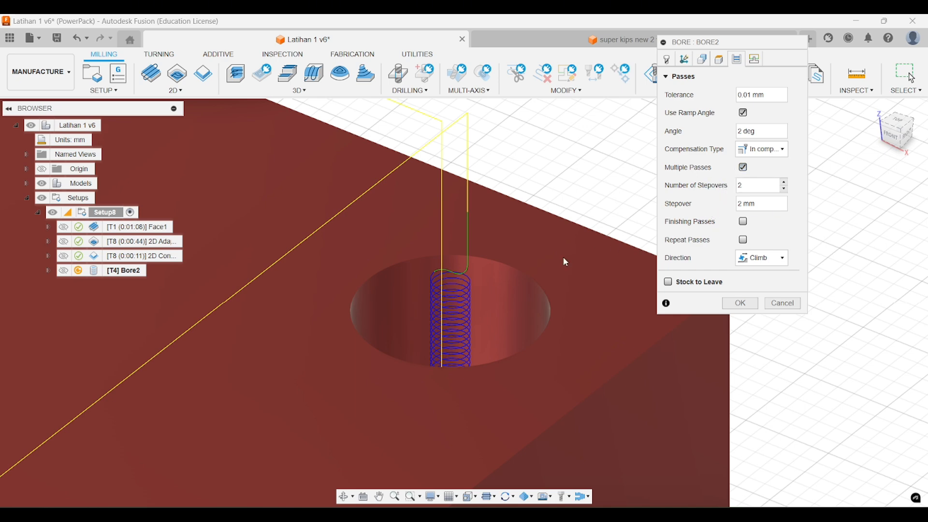
{"action": "scroll", "coordinate": [475, 292], "scroll_direction": "up", "scroll_amount": 3}
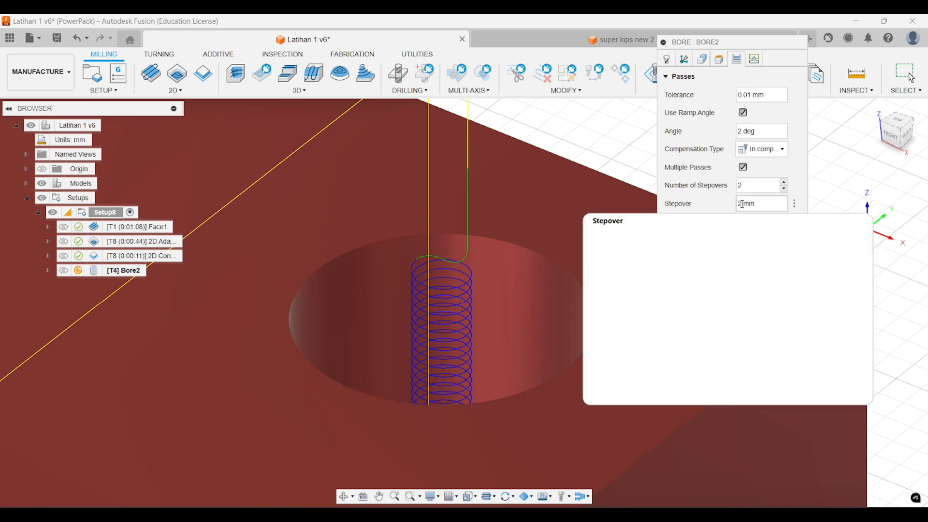
Try stepovers of 0.5 mm, 0.21 mm and 0.1 mm for the bore's multiple passes.
{"action": "left_click_drag", "start_coordinate": [743, 203], "coordinate": [738, 209]}
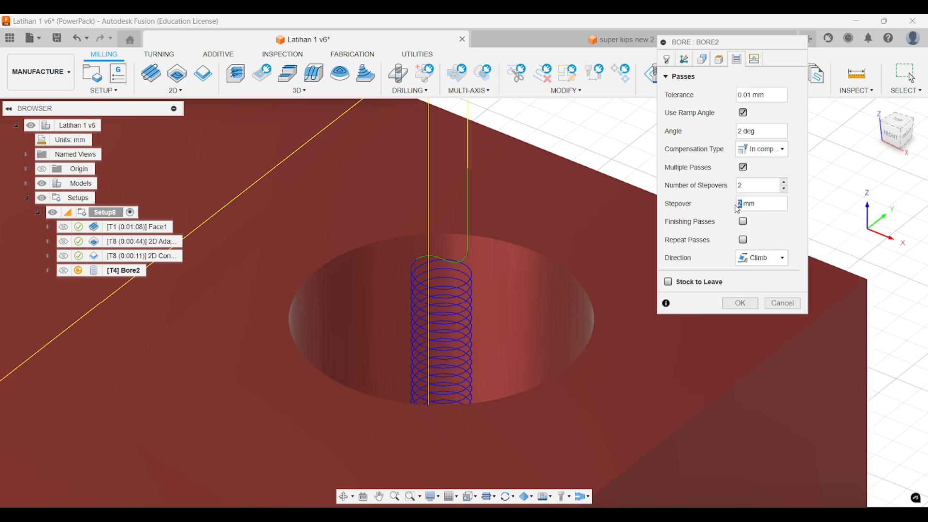
{"action": "type", "text": "0.5"}
{"action": "left_click_drag", "start_coordinate": [747, 204], "coordinate": [736, 205]}
{"action": "key", "text": "BackSpace"}
{"action": "type", "text": "0.21"}
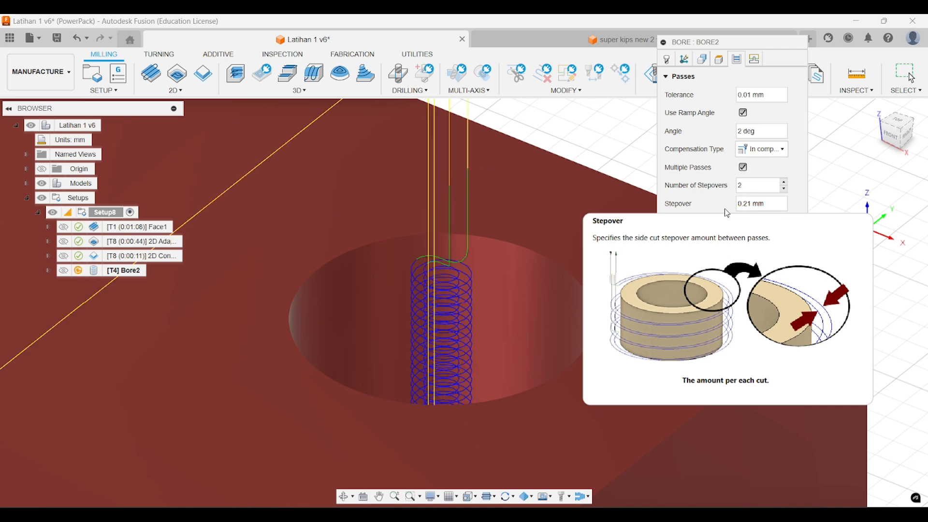
{"action": "key", "text": "BackSpace"}
{"action": "key", "text": "BackSpace"}
{"action": "type", "text": "1"}
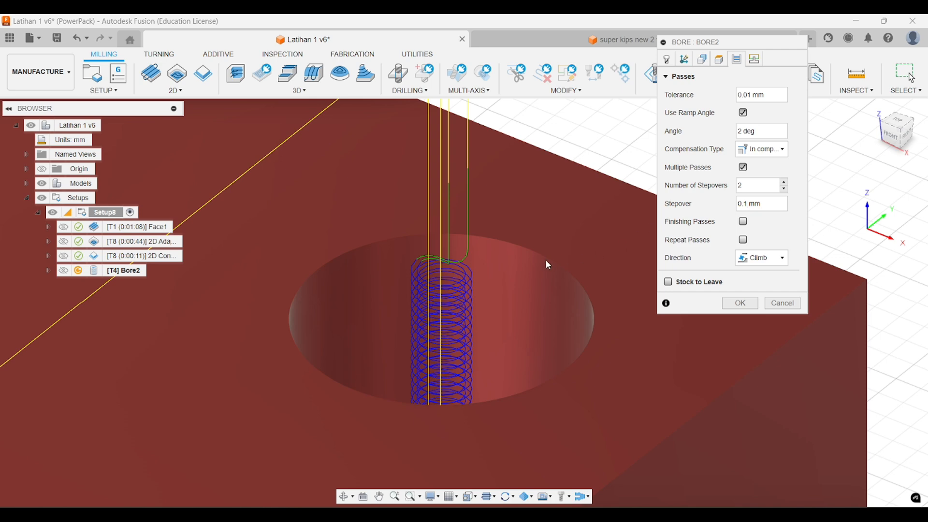
Try a 1 mm stepover for the bore's multiple passes.
{"action": "key", "text": "shift+Left"}
{"action": "key", "text": "shift+Left"}
{"action": "key", "text": "shift+Left"}
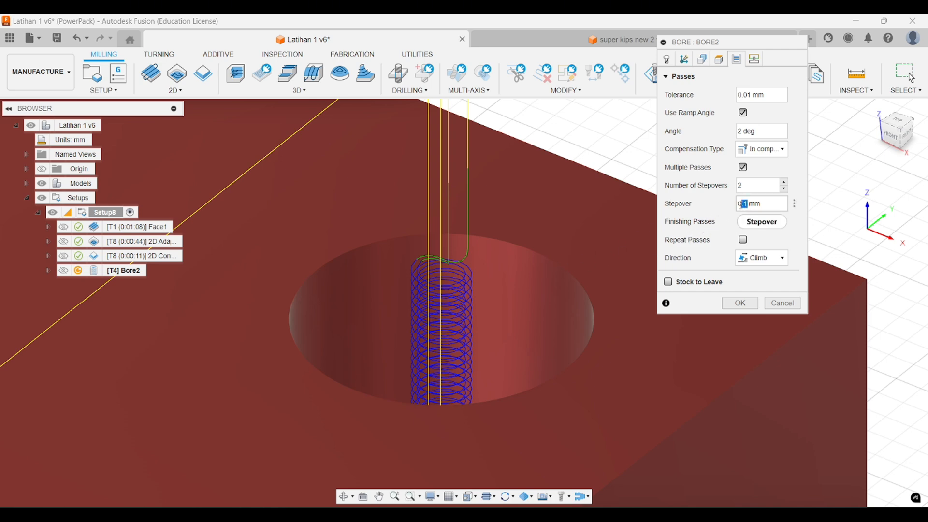
{"action": "type", "text": "1"}
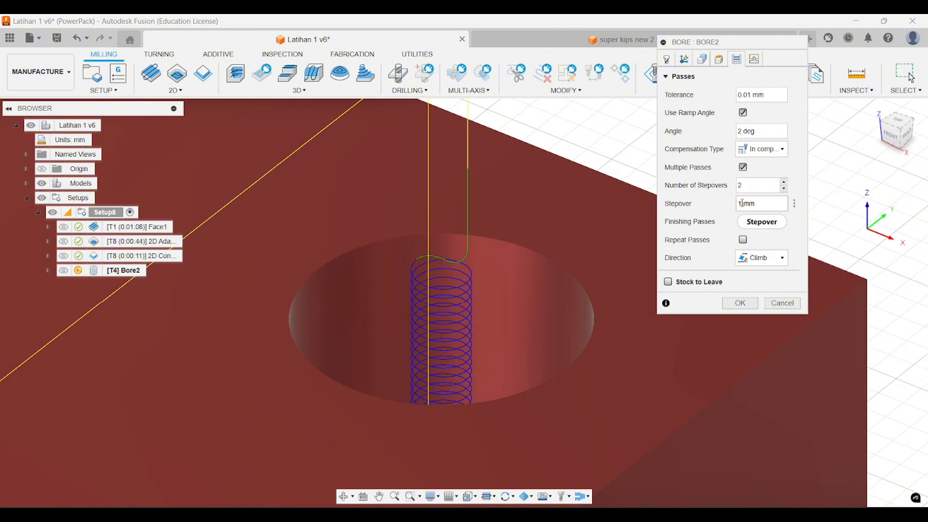
Set the stepover of the bore's multiple passes to 0.4 mm.
{"action": "mouse_move", "coordinate": [743, 204]}
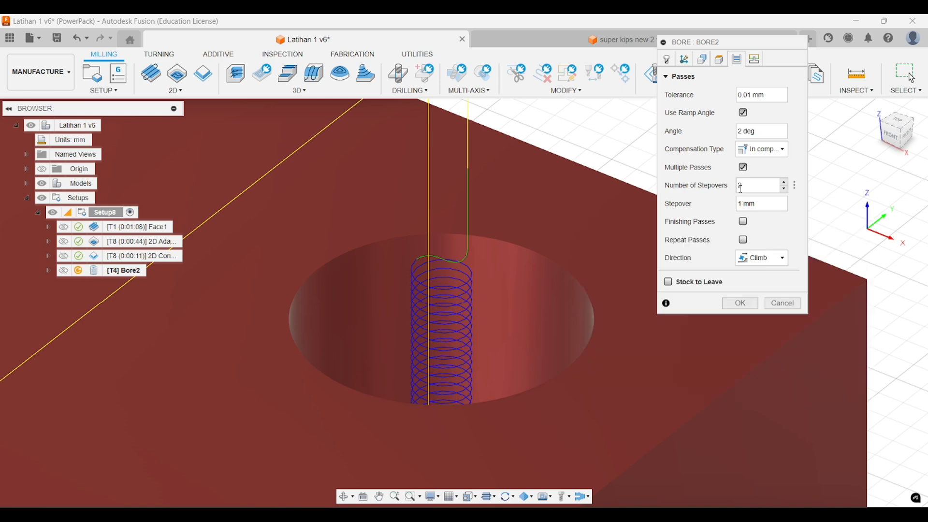
{"action": "left_click", "coordinate": [736, 187]}
{"action": "double_click", "coordinate": [743, 203]}
{"action": "type", "text": "0.4"}
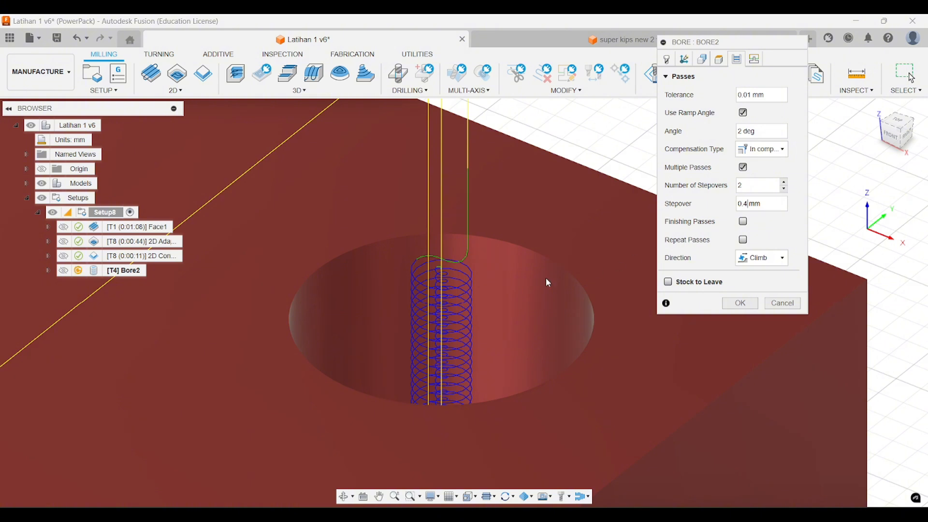
Turn off Multiple Passes for the bore operation after examining the toolpath in the corner hole.
{"action": "scroll", "coordinate": [447, 294], "scroll_direction": "up", "scroll_amount": 2}
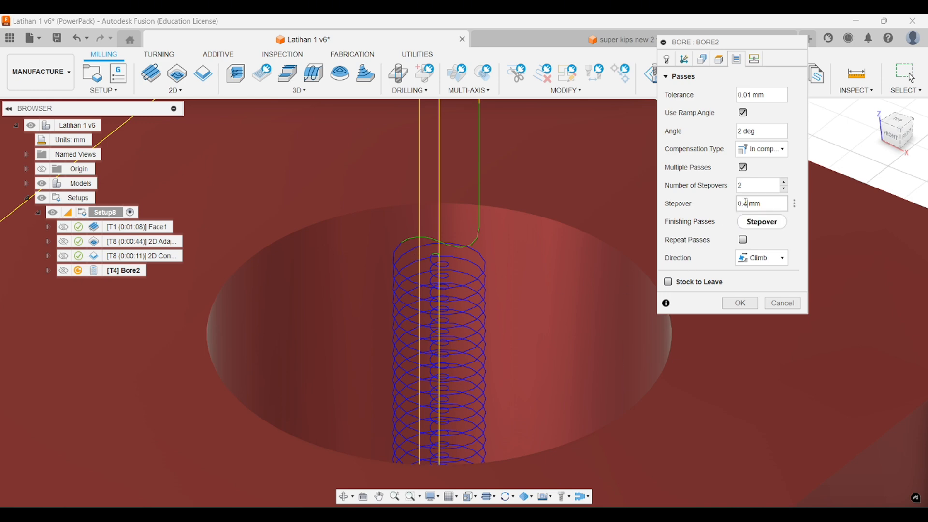
{"action": "mouse_move", "coordinate": [749, 206]}
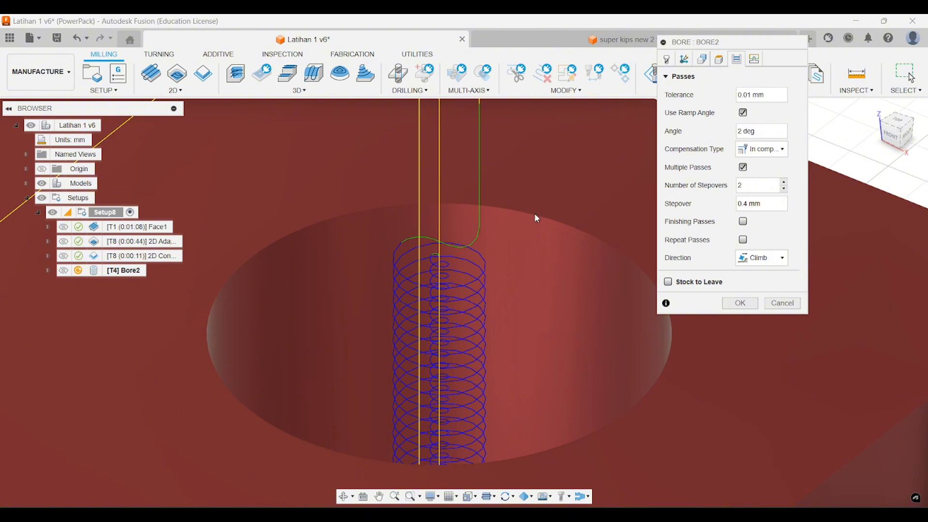
{"action": "scroll", "coordinate": [536, 213], "scroll_direction": "down", "scroll_amount": 2}
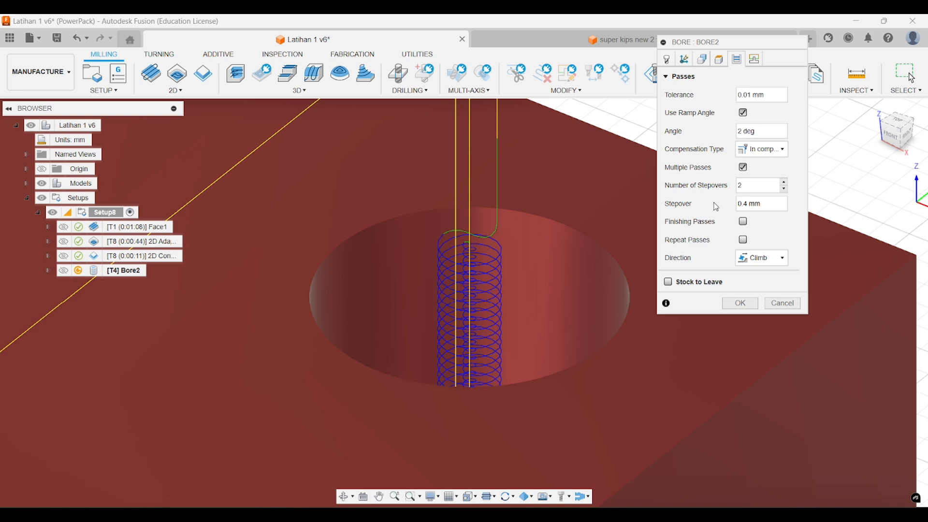
{"action": "left_click", "coordinate": [742, 167]}
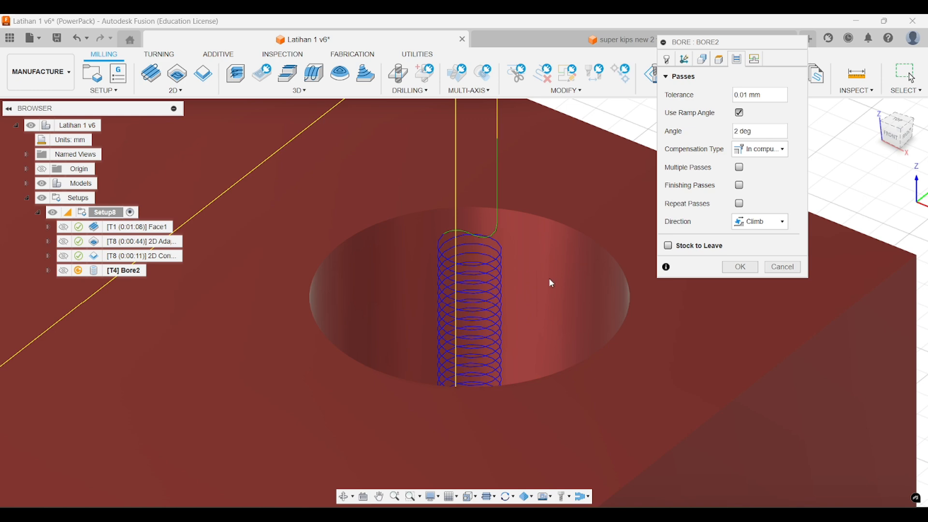
{"action": "scroll", "coordinate": [549, 281], "scroll_direction": "down", "scroll_amount": 3}
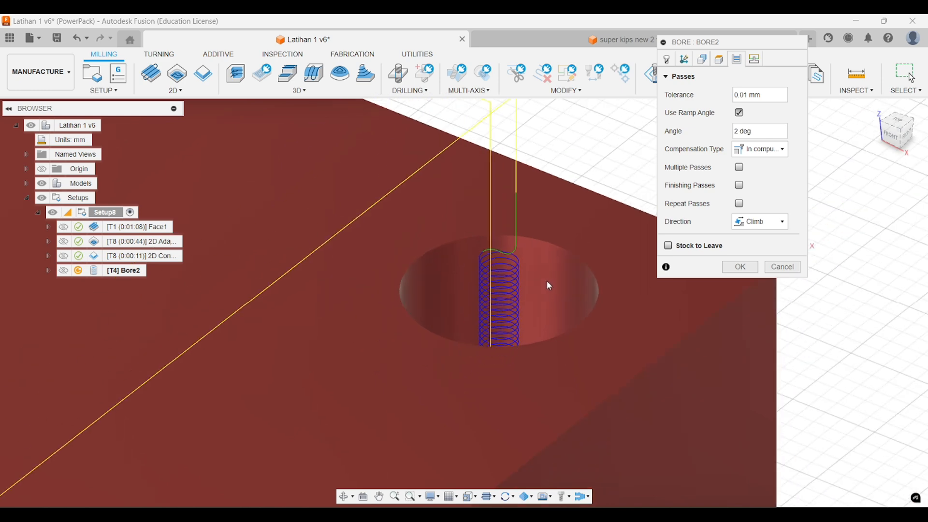
Enable Finishing Passes for the bore operation and try a 1 mm stepover.
{"action": "left_click", "coordinate": [739, 185]}
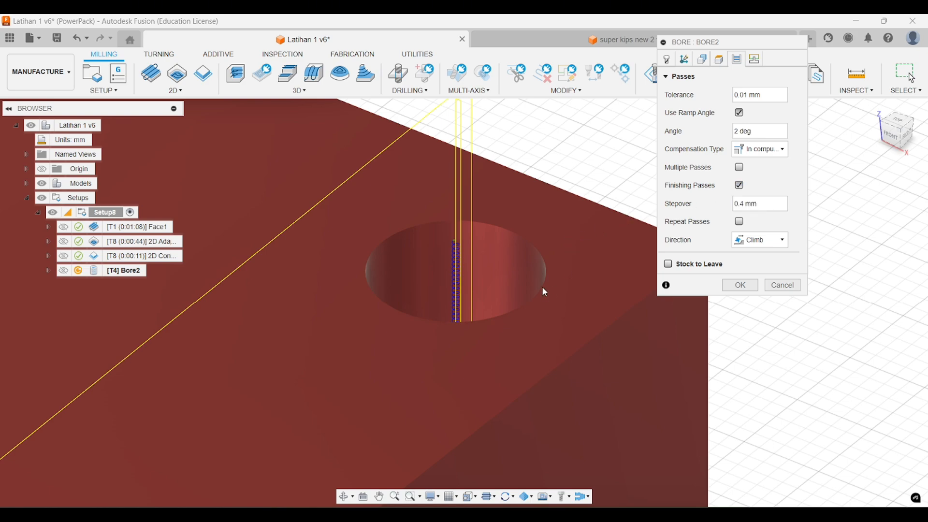
{"action": "middle_click_drag", "start_coordinate": [536, 249], "coordinate": [535, 315], "text": "shift"}
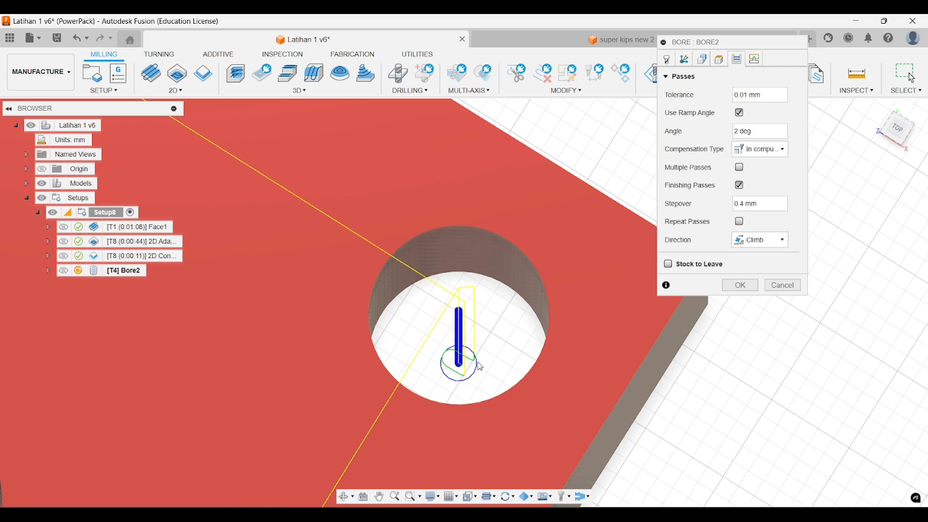
{"action": "double_click", "coordinate": [744, 204]}
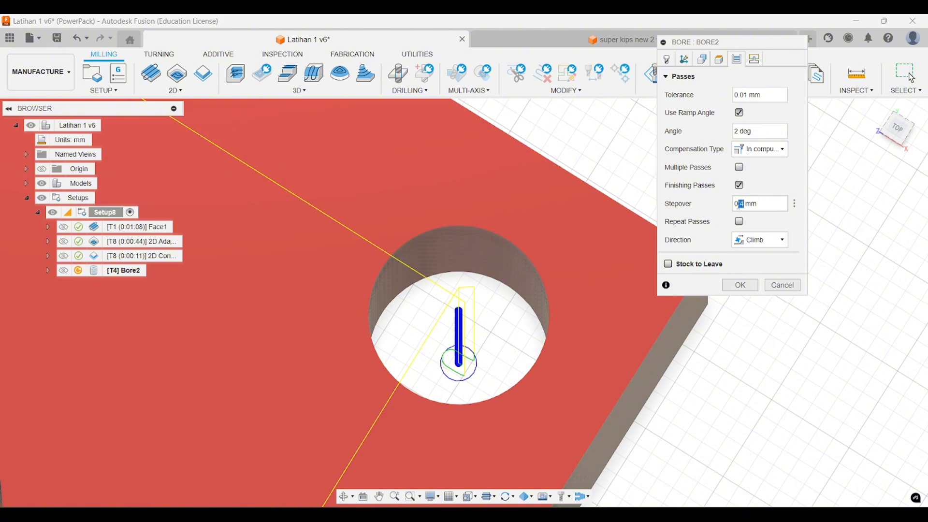
{"action": "type", "text": "1"}
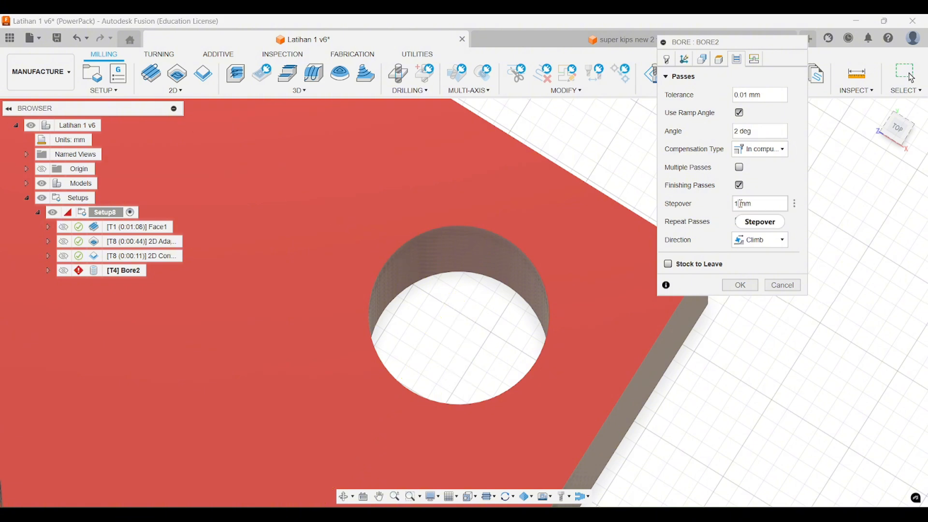
Try a 0.1 mm stepover for the bore's finishing pass and look at the toolpath in the corner hole.
{"action": "double_click", "coordinate": [732, 209]}
{"action": "type", "text": "0.5"}
{"action": "key", "text": "BackSpace"}
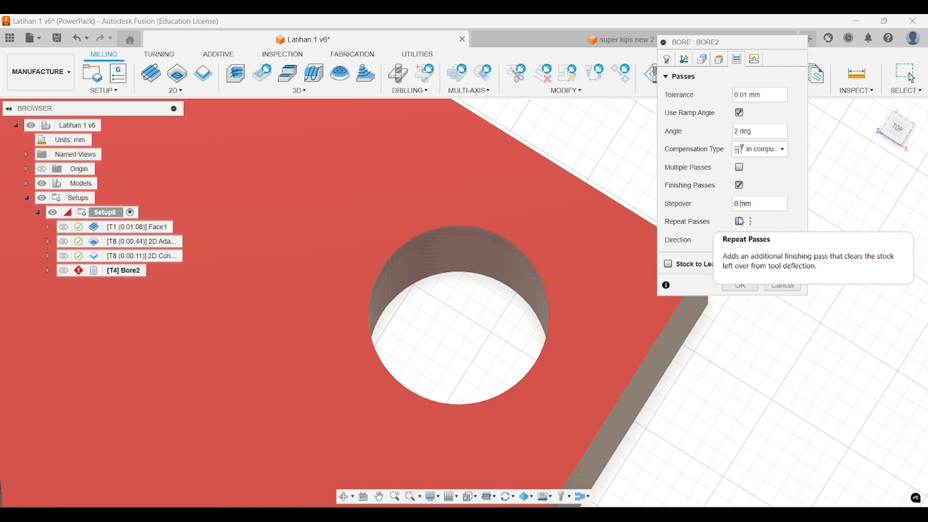
{"action": "type", "text": "1"}
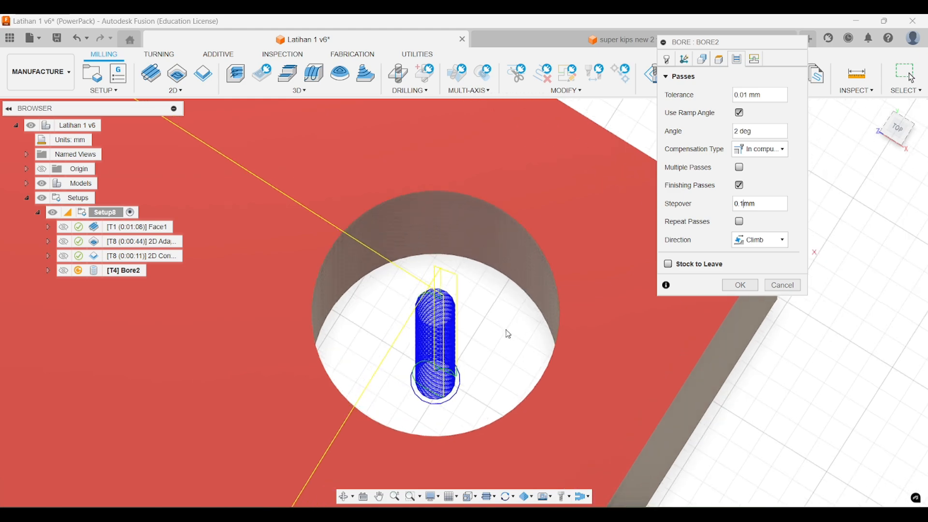
{"action": "mouse_move", "coordinate": [503, 332]}
{"action": "middle_mouse_down", "text": "shift"}
{"action": "mouse_move", "coordinate": [483, 321]}
{"action": "mouse_move", "coordinate": [503, 328]}
{"action": "middle_mouse_up", "text": "shift"}
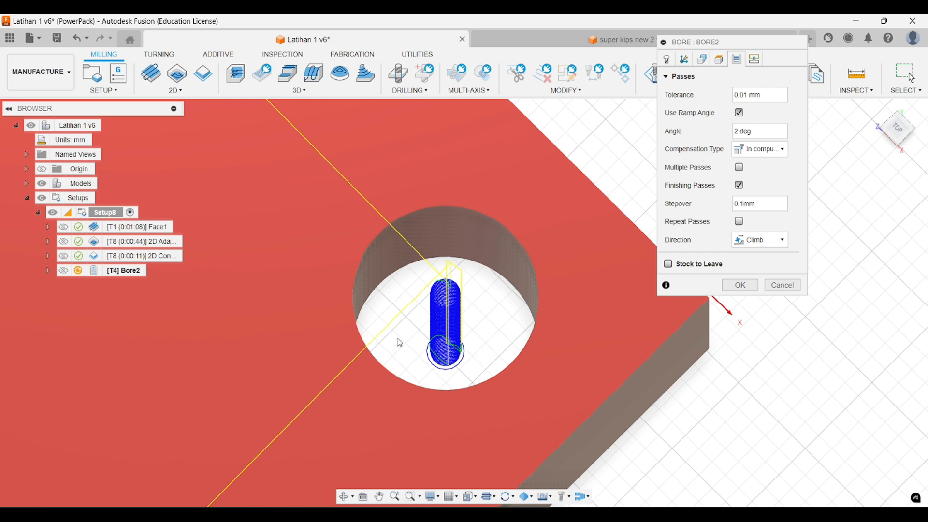
Turn off Finishing Passes for the bore and examine the helical toolpath closely in the corner hole.
{"action": "left_click", "coordinate": [740, 187]}
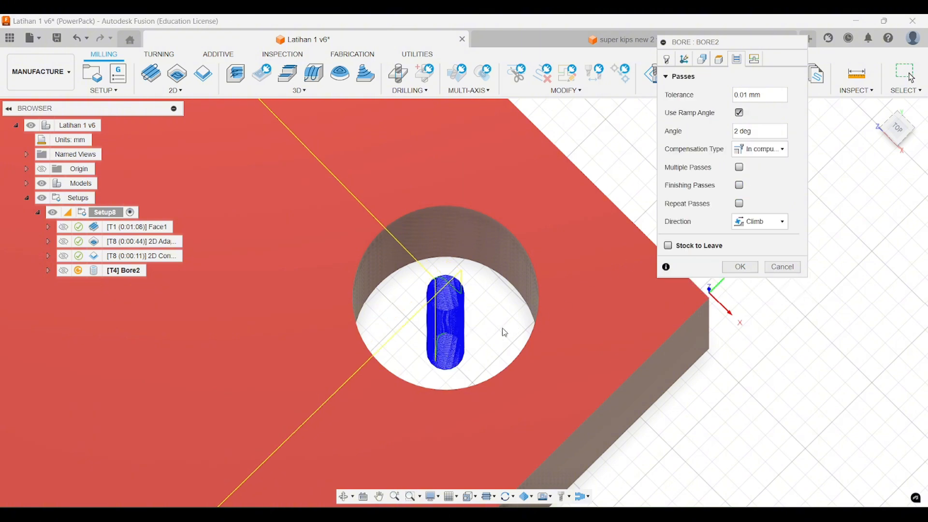
{"action": "middle_click_drag", "start_coordinate": [485, 319], "coordinate": [520, 237], "text": "shift"}
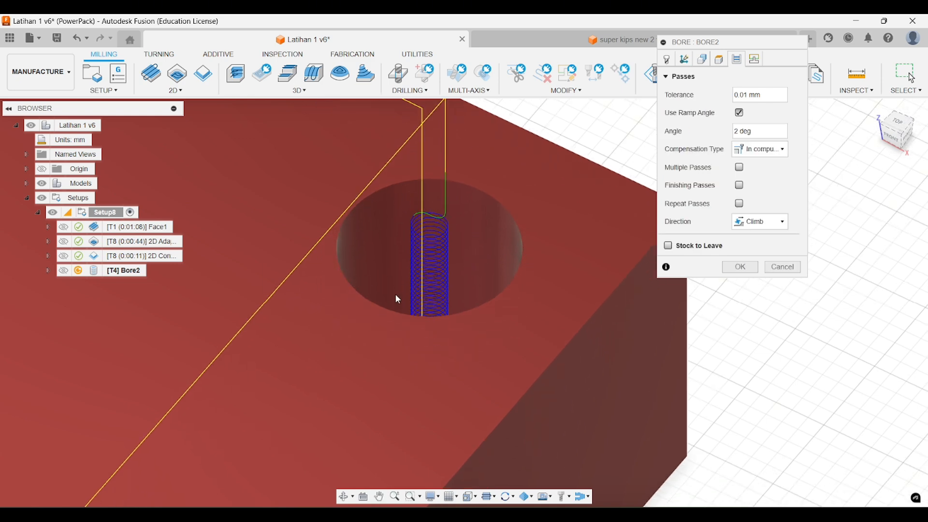
{"action": "scroll", "coordinate": [438, 231], "scroll_direction": "up", "scroll_amount": 5}
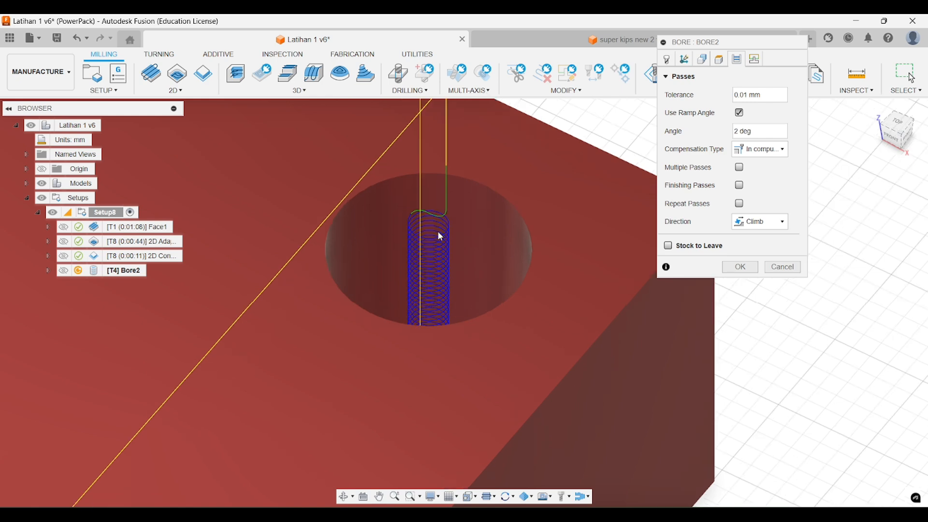
{"action": "scroll", "coordinate": [449, 236], "scroll_direction": "up", "scroll_amount": 2}
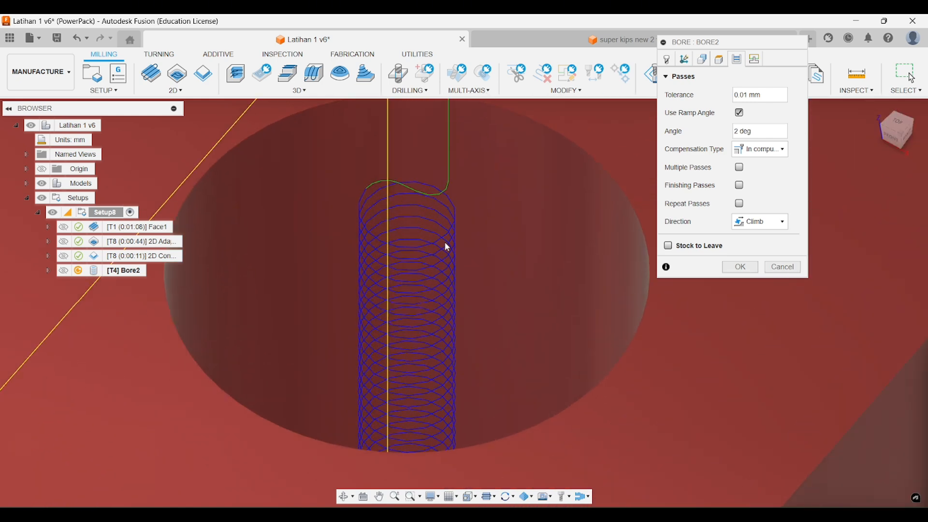
{"action": "scroll", "coordinate": [447, 244], "scroll_direction": "down", "scroll_amount": 3}
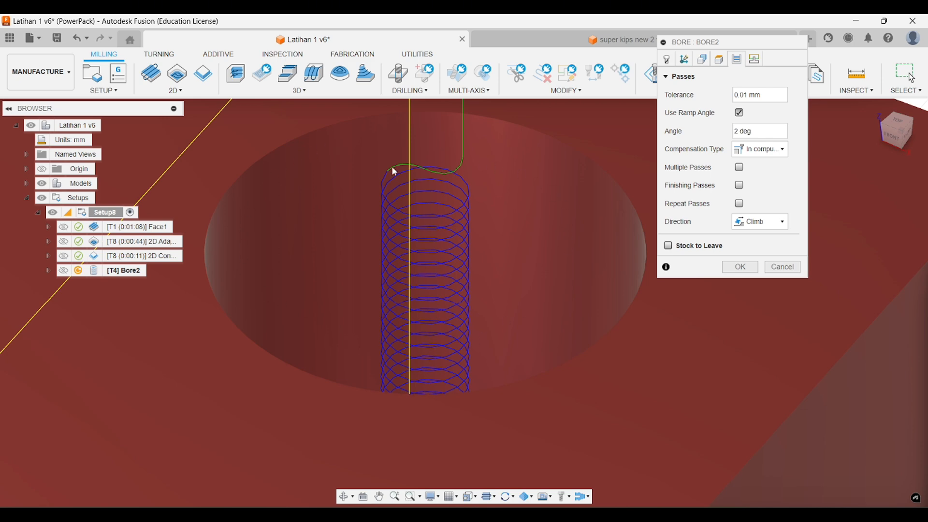
{"action": "scroll", "coordinate": [550, 221], "scroll_direction": "down", "scroll_amount": 2}
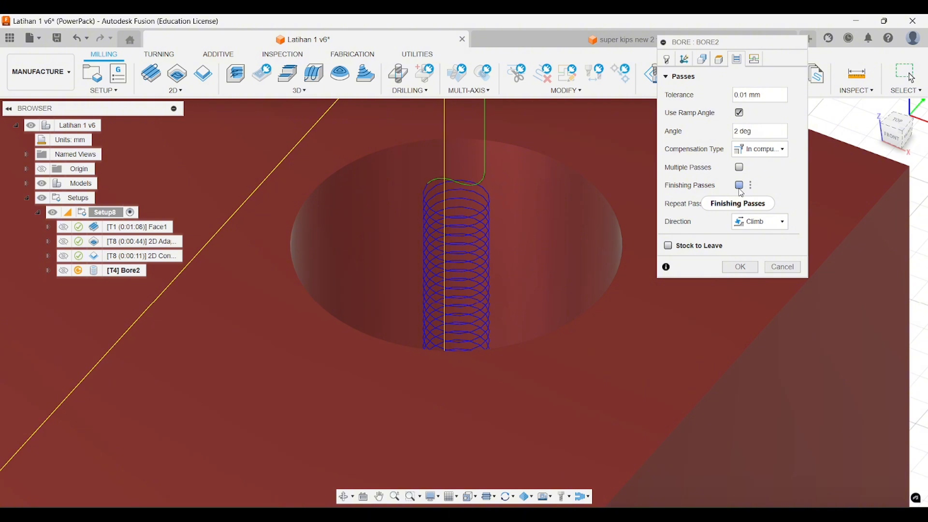
Try Repeat Passes for the bore, check the toolpaths in the corner holes, and turn the option back off.
{"action": "mouse_move", "coordinate": [741, 191]}
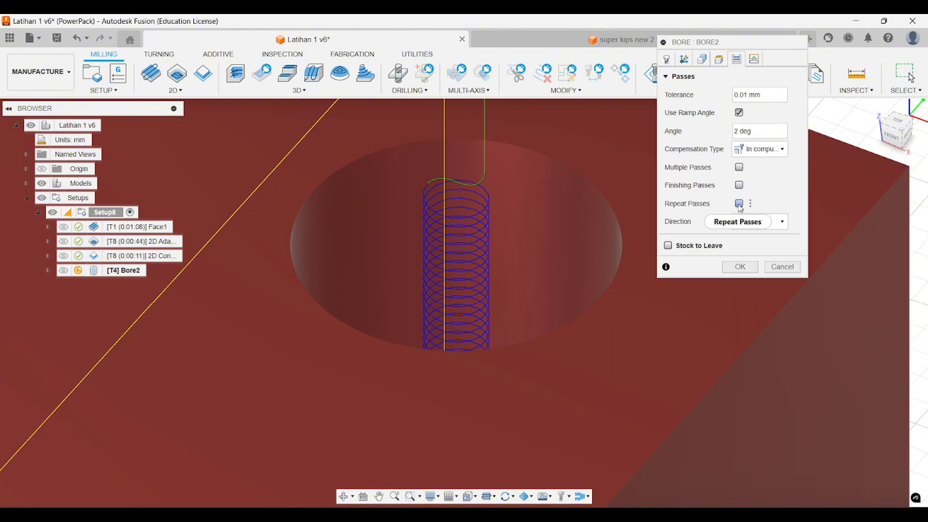
{"action": "left_click", "coordinate": [739, 203]}
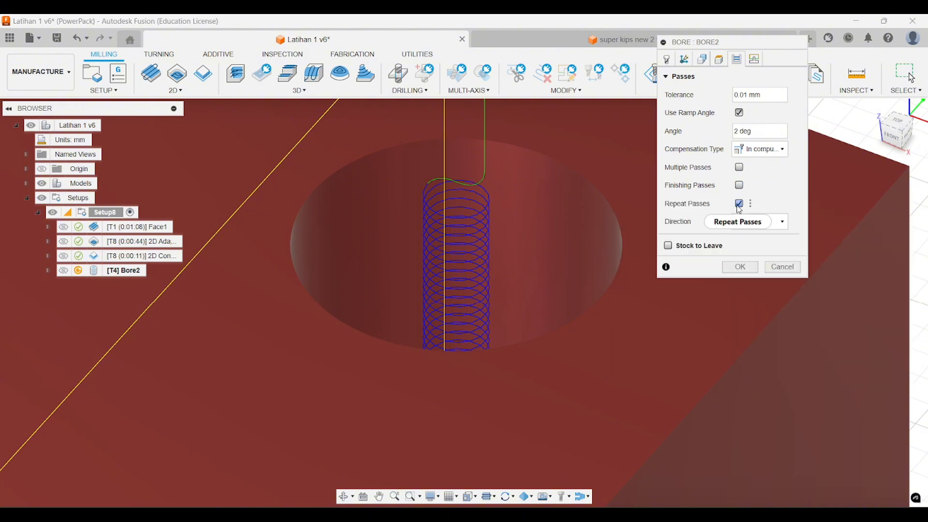
{"action": "scroll", "coordinate": [444, 220], "scroll_direction": "down", "scroll_amount": 3}
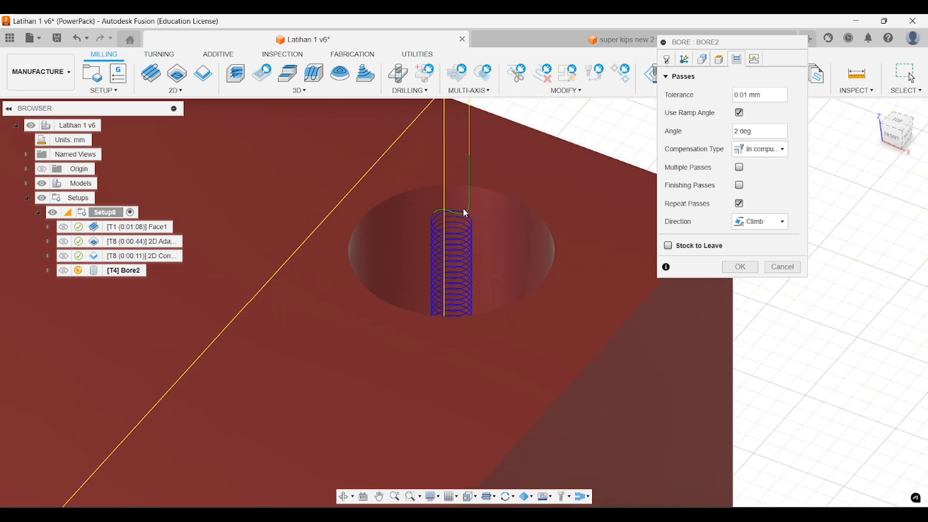
{"action": "scroll", "coordinate": [459, 232], "scroll_direction": "down", "scroll_amount": 6}
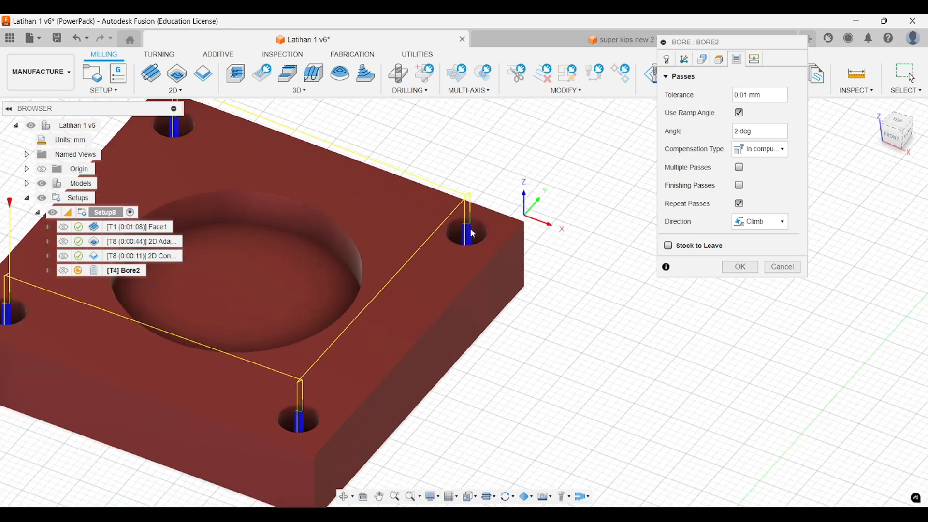
{"action": "scroll", "coordinate": [468, 232], "scroll_direction": "down", "scroll_amount": 2}
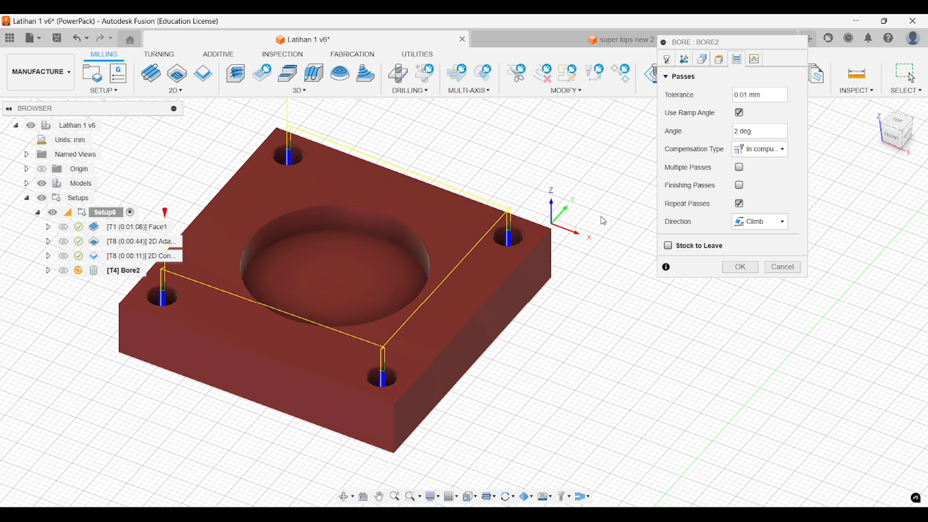
{"action": "left_click", "coordinate": [734, 206]}
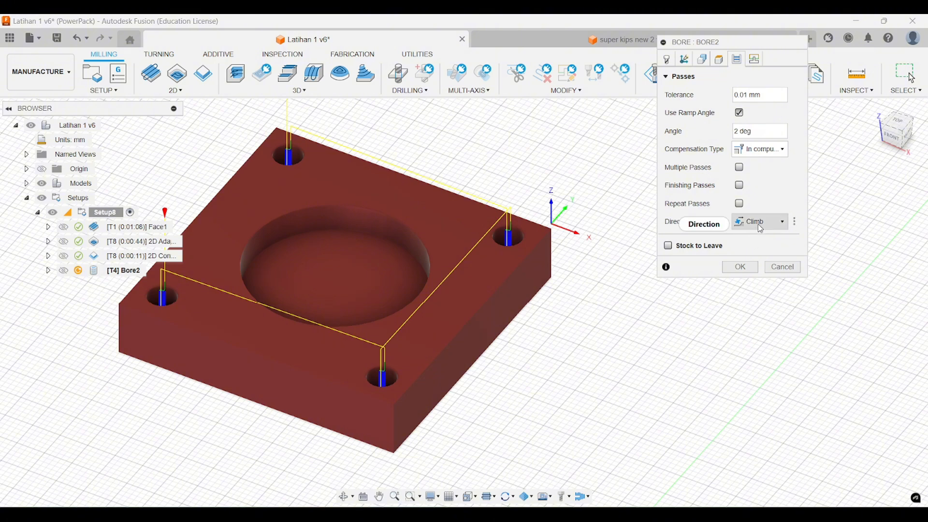
Look at the bore's Direction choices and Stock to Leave option, and review the corner-hole toolpaths.
{"action": "left_click", "coordinate": [772, 222]}
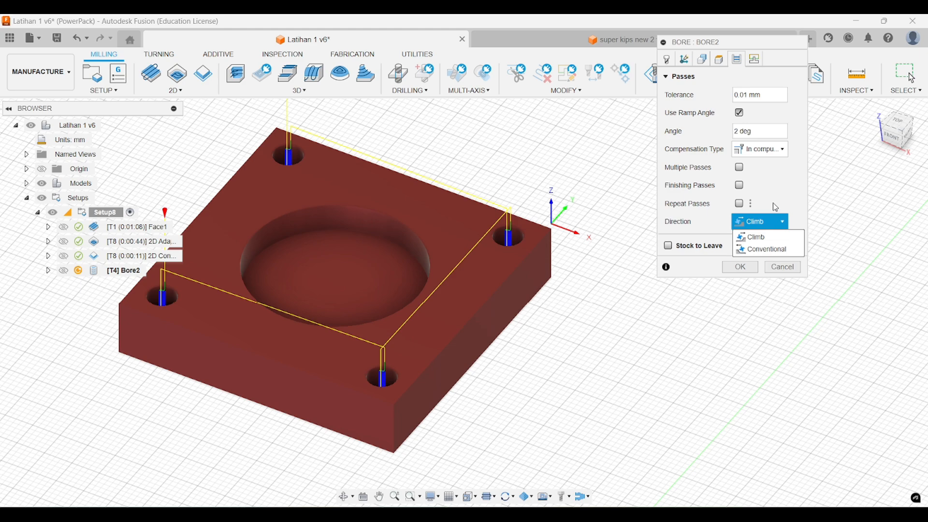
{"action": "left_click", "coordinate": [775, 207]}
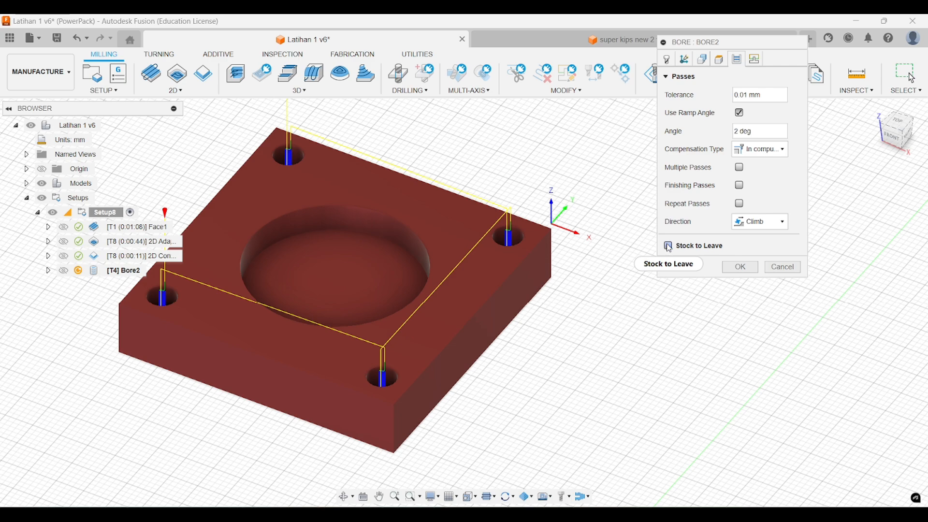
{"action": "mouse_move", "coordinate": [670, 248]}
{"action": "scroll", "coordinate": [495, 238], "scroll_direction": "up", "scroll_amount": 6}
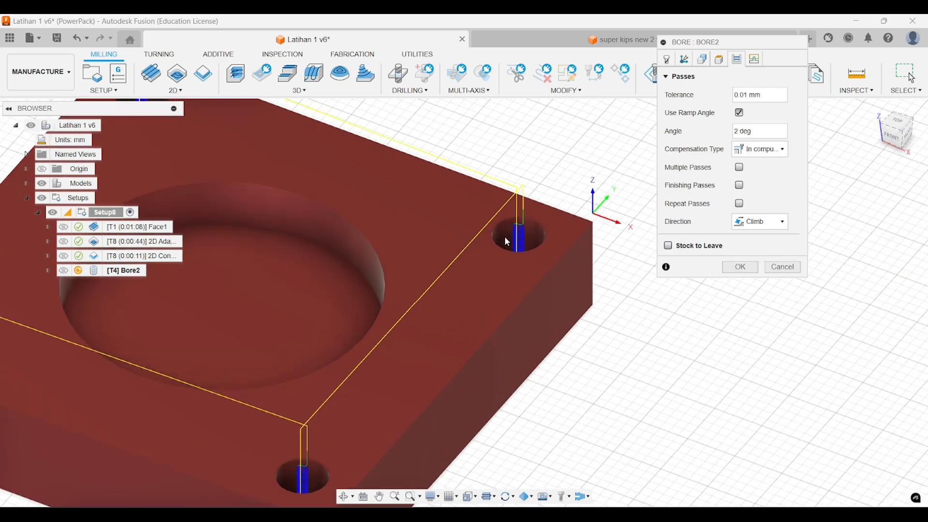
{"action": "scroll", "coordinate": [537, 215], "scroll_direction": "down", "scroll_amount": 5}
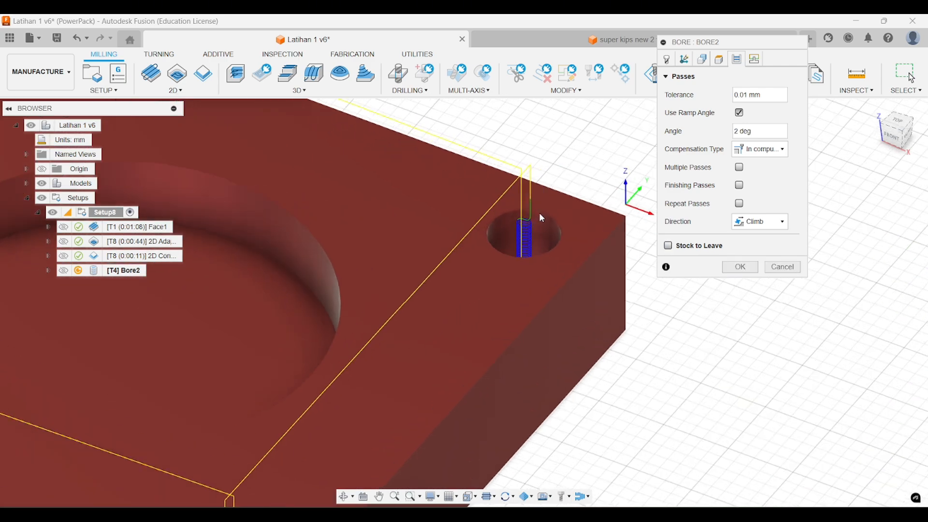
{"action": "scroll", "coordinate": [542, 218], "scroll_direction": "down", "scroll_amount": 1}
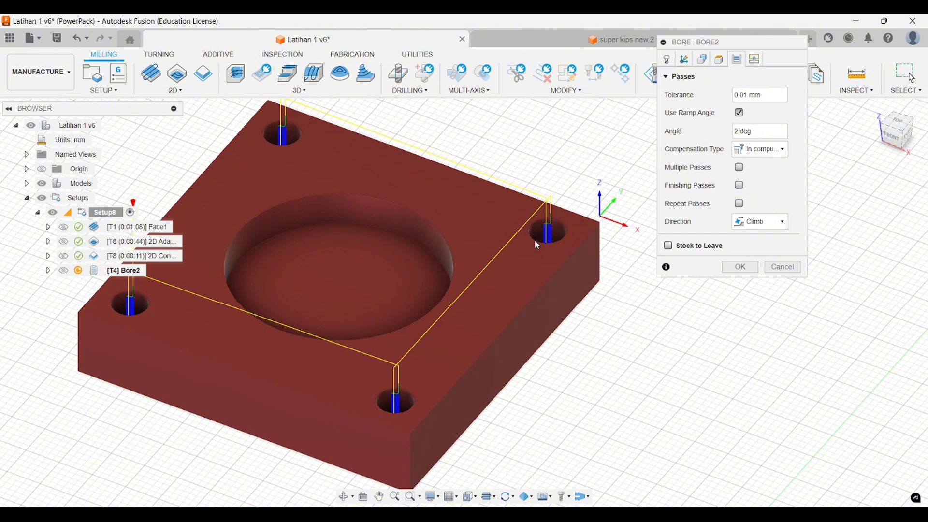
Show the bore's linking settings and try a horizontal lead-in/out radius of 1 mm.
{"action": "left_click", "coordinate": [758, 62]}
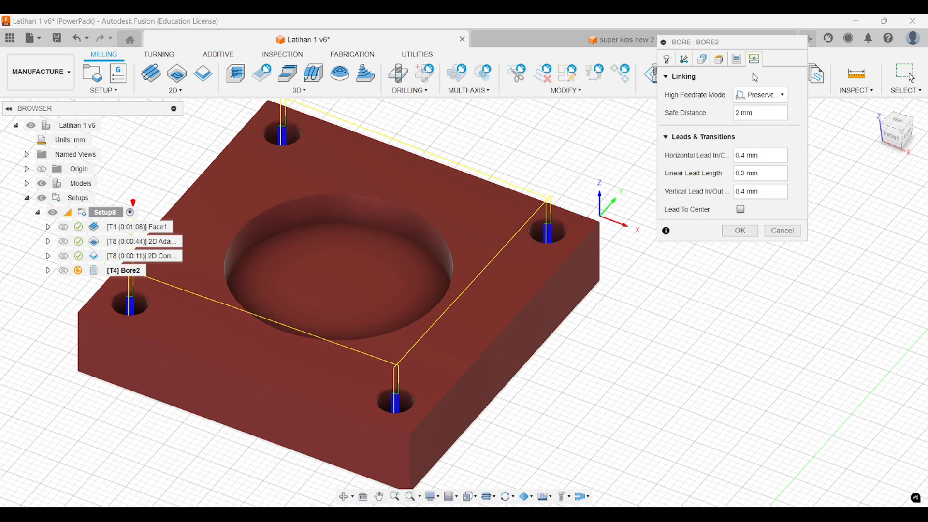
{"action": "scroll", "coordinate": [541, 217], "scroll_direction": "up", "scroll_amount": 10}
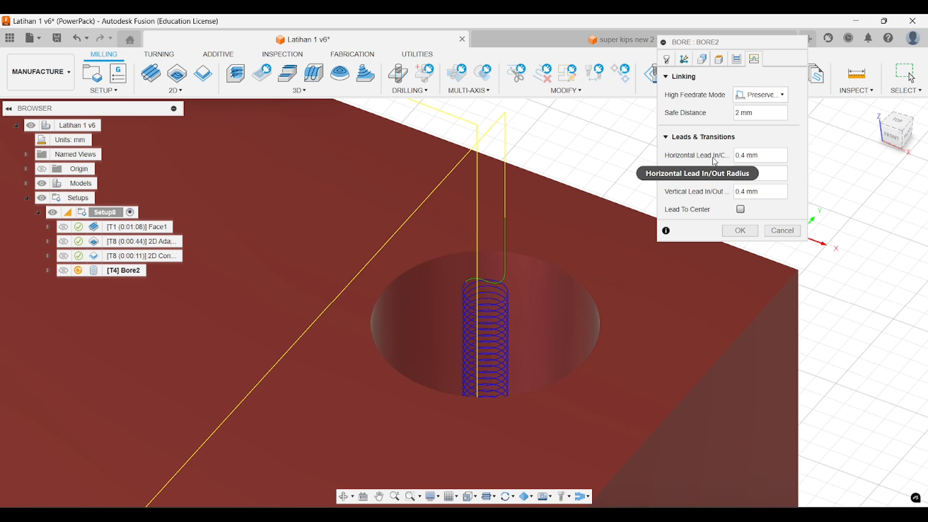
{"action": "scroll", "coordinate": [497, 283], "scroll_direction": "up", "scroll_amount": 4}
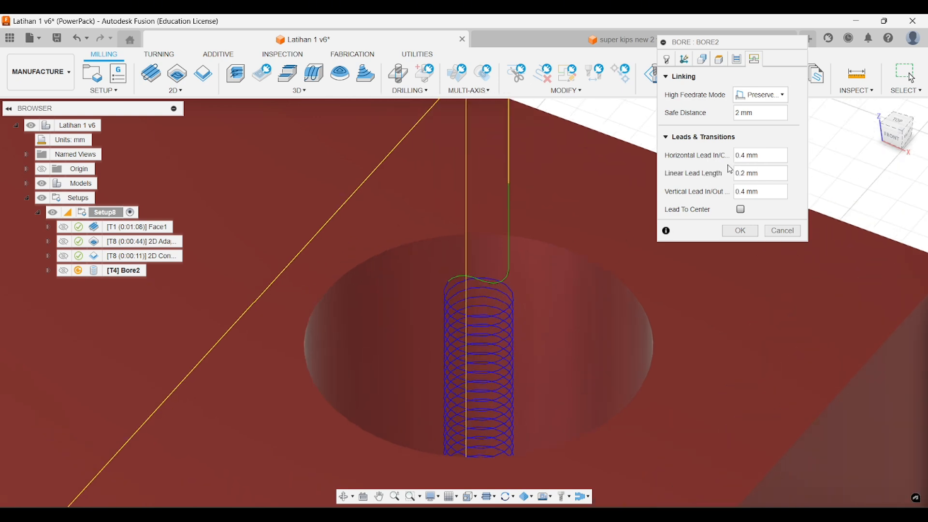
{"action": "left_click_drag", "start_coordinate": [745, 156], "coordinate": [717, 162]}
{"action": "type", "text": "1"}
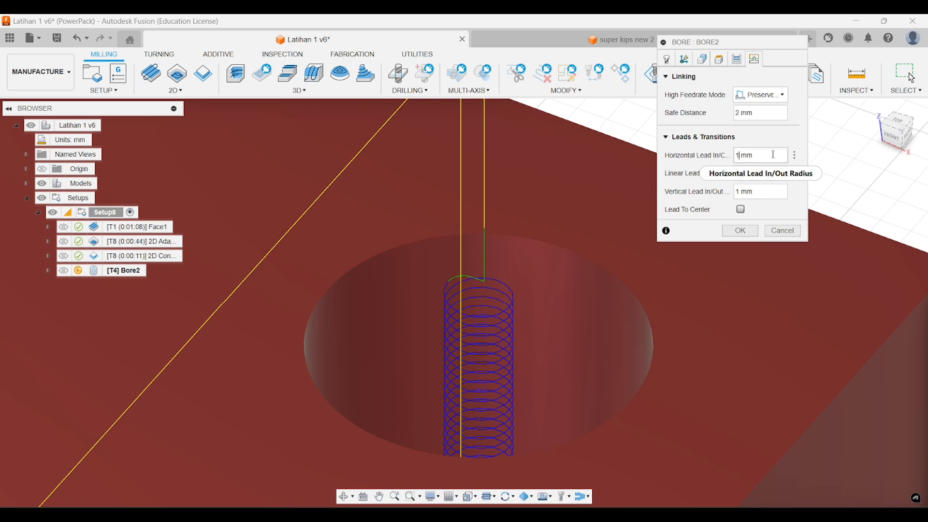
Try 0.5 mm and 0.8 mm for the bore's horizontal lead-in/out radius and set it to 0.4 mm.
{"action": "key", "text": "BackSpace"}
{"action": "type", "text": "0.5"}
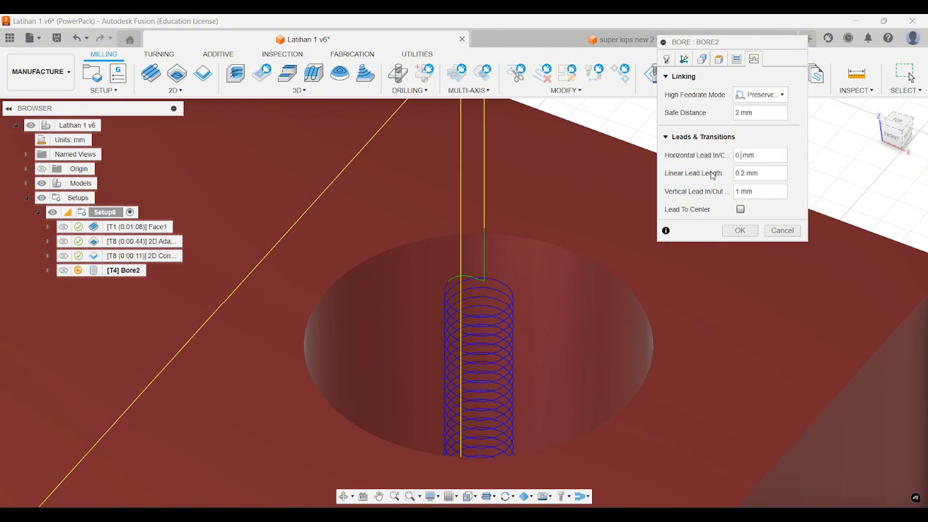
{"action": "key", "text": "BackSpace"}
{"action": "type", "text": "8"}
{"action": "key", "text": "BackSpace"}
{"action": "type", "text": "4"}
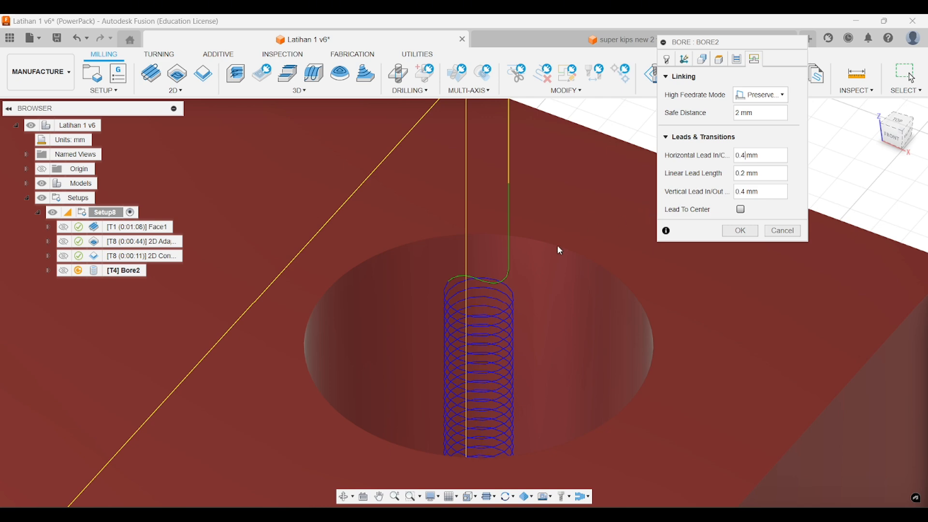
Turn on Lead To Center in the bore's lead and transition settings.
{"action": "middle_click_drag", "start_coordinate": [517, 268], "coordinate": [594, 212], "text": "shift"}
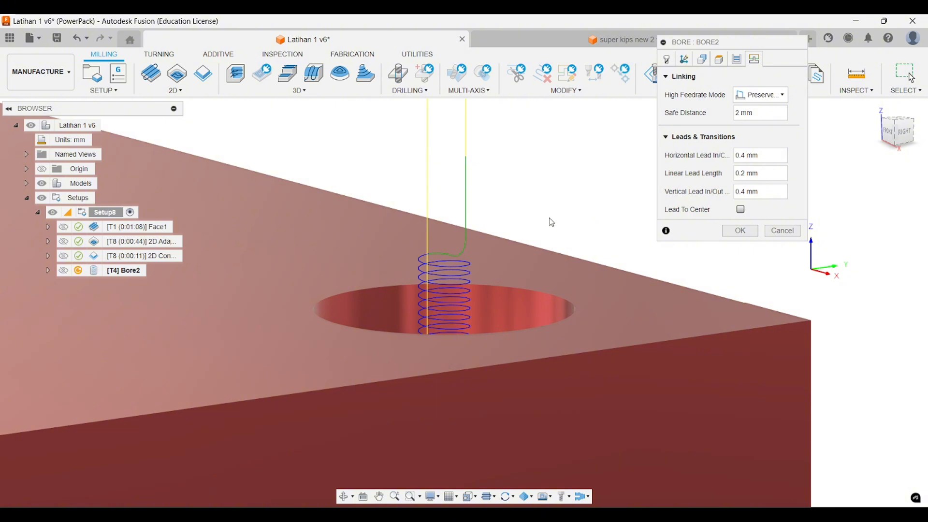
{"action": "mouse_move", "coordinate": [537, 226]}
{"action": "middle_mouse_down", "text": "shift"}
{"action": "mouse_move", "coordinate": [551, 224]}
{"action": "mouse_move", "coordinate": [508, 218]}
{"action": "mouse_move", "coordinate": [532, 221]}
{"action": "middle_mouse_up", "text": "shift"}
{"action": "scroll", "coordinate": [594, 219], "scroll_direction": "down", "scroll_amount": 10}
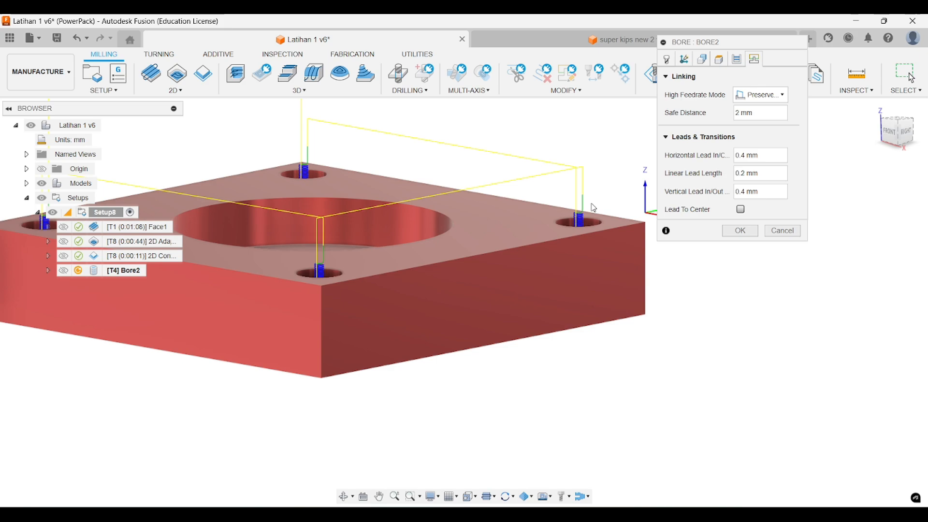
{"action": "mouse_move", "coordinate": [594, 207]}
{"action": "middle_mouse_down", "text": "shift"}
{"action": "mouse_move", "coordinate": [611, 198]}
{"action": "mouse_move", "coordinate": [602, 216]}
{"action": "middle_mouse_up", "text": "shift"}
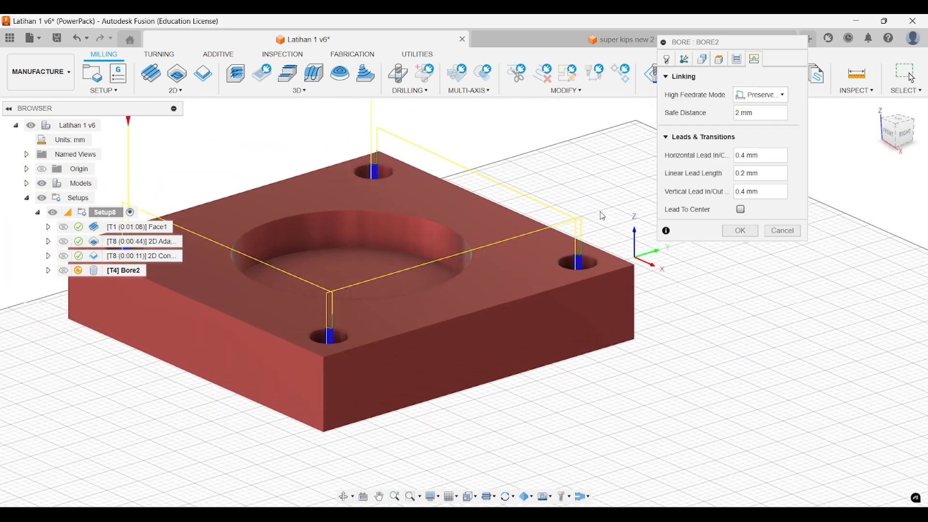
{"action": "left_click", "coordinate": [741, 209]}
Examine the bore's lead-in and lead-out moves in one corner hole, obliquely and from the top view.
{"action": "scroll", "coordinate": [589, 246], "scroll_direction": "up", "scroll_amount": 6}
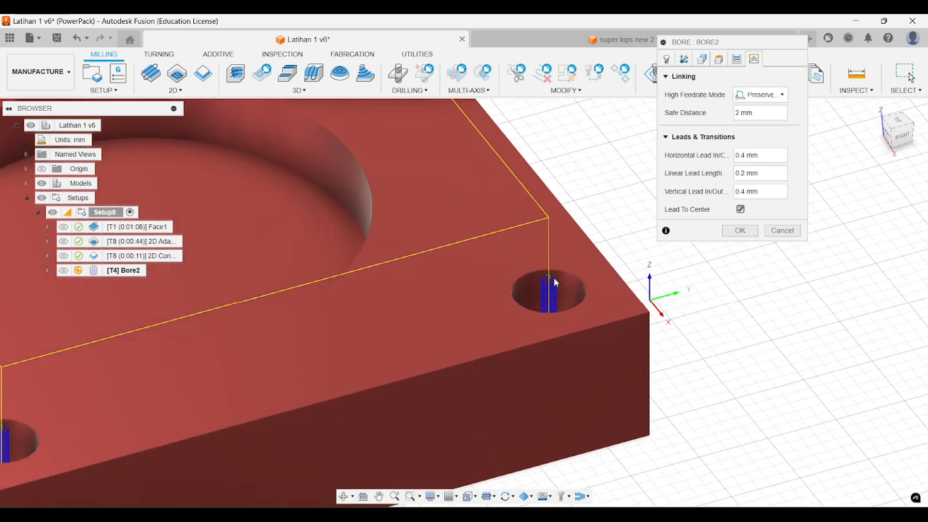
{"action": "scroll", "coordinate": [554, 280], "scroll_direction": "up", "scroll_amount": 8}
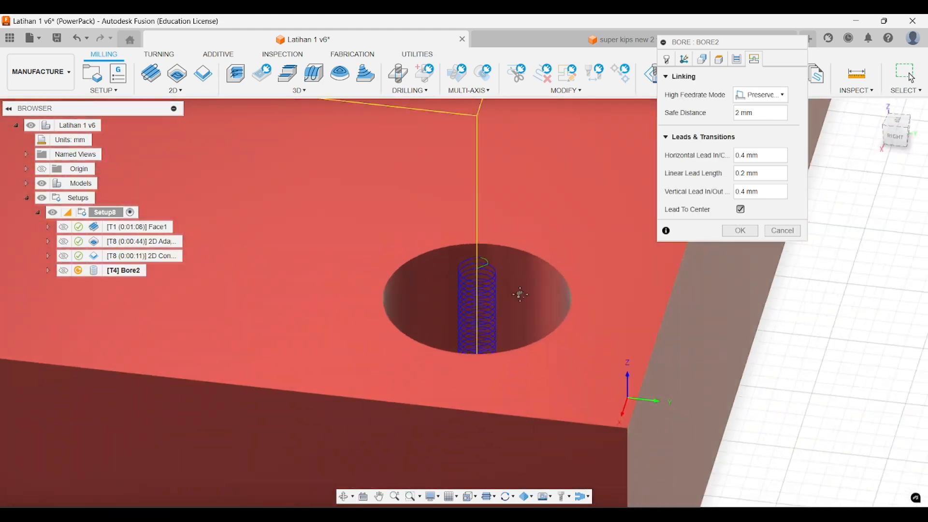
{"action": "middle_click_drag", "start_coordinate": [520, 294], "coordinate": [525, 324]}
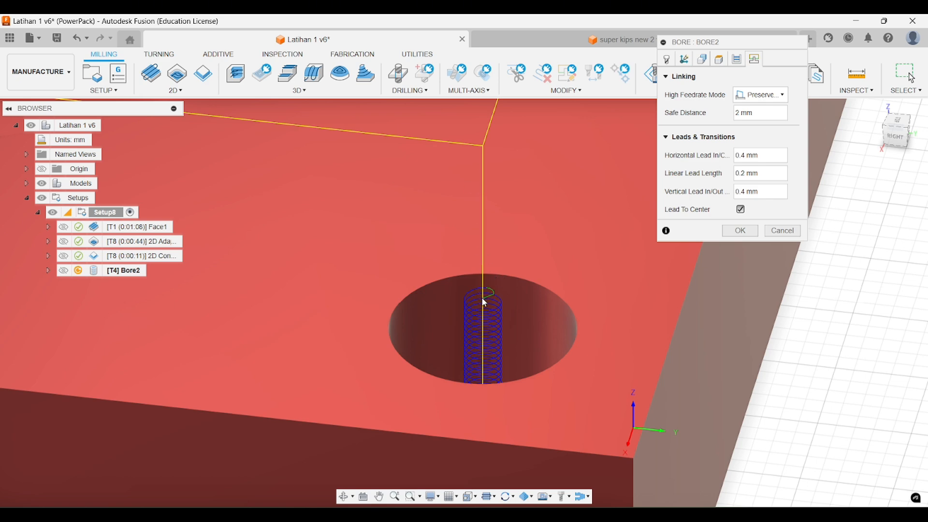
{"action": "middle_click_drag", "start_coordinate": [481, 296], "coordinate": [497, 333], "text": "shift"}
{"action": "left_click", "coordinate": [904, 125]}
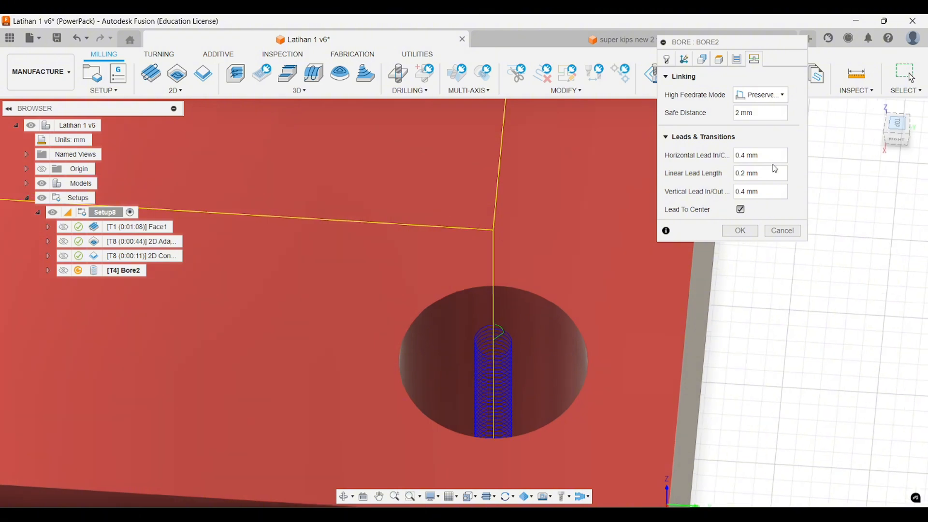
{"action": "scroll", "coordinate": [498, 271], "scroll_direction": "down", "scroll_amount": 5}
{"action": "scroll", "coordinate": [500, 155], "scroll_direction": "up", "scroll_amount": 10}
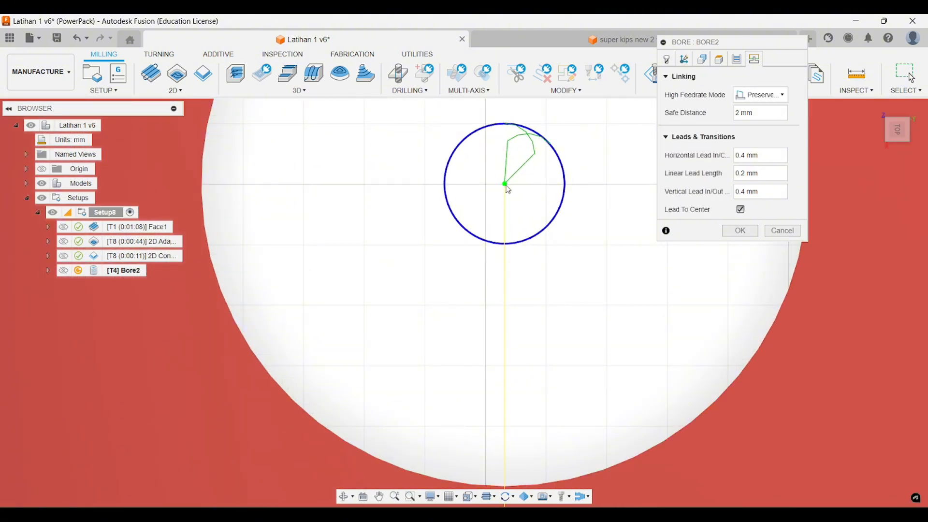
Inspect the centre lead moves of the bore toolpath in the other corner holes.
{"action": "middle_click_drag", "start_coordinate": [508, 190], "coordinate": [569, 192], "text": "shift"}
{"action": "scroll", "coordinate": [569, 192], "scroll_direction": "down", "scroll_amount": 10}
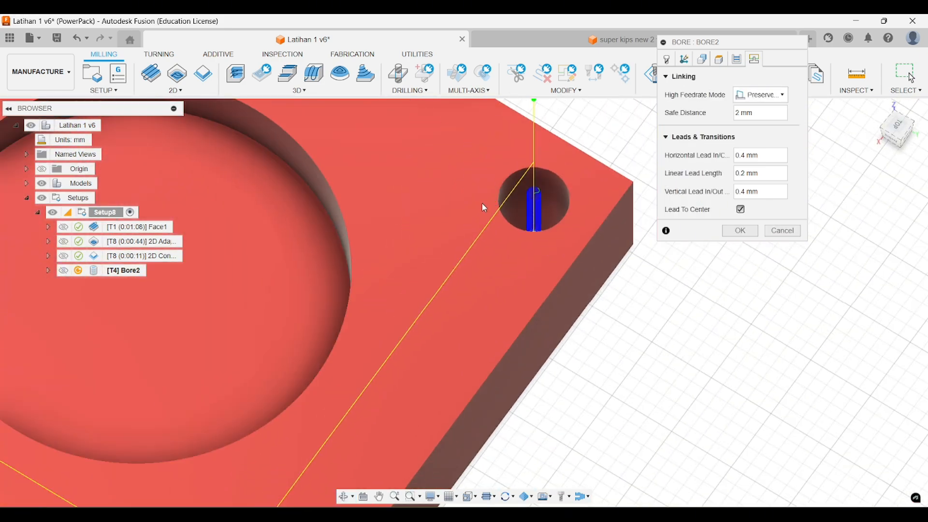
{"action": "scroll", "coordinate": [358, 143], "scroll_direction": "up", "scroll_amount": 4}
{"action": "scroll", "coordinate": [348, 241], "scroll_direction": "down", "scroll_amount": 5}
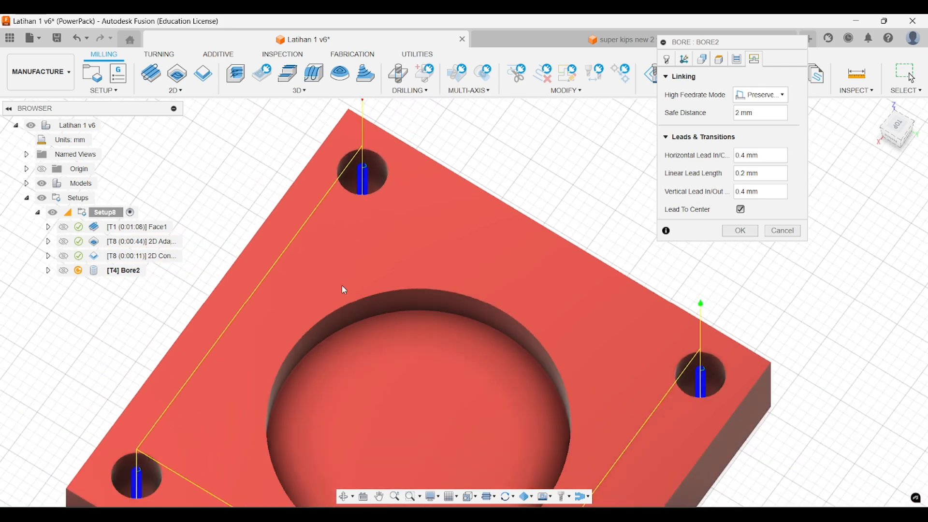
{"action": "scroll", "coordinate": [279, 274], "scroll_direction": "up", "scroll_amount": 8}
{"action": "scroll", "coordinate": [279, 281], "scroll_direction": "down", "scroll_amount": 6}
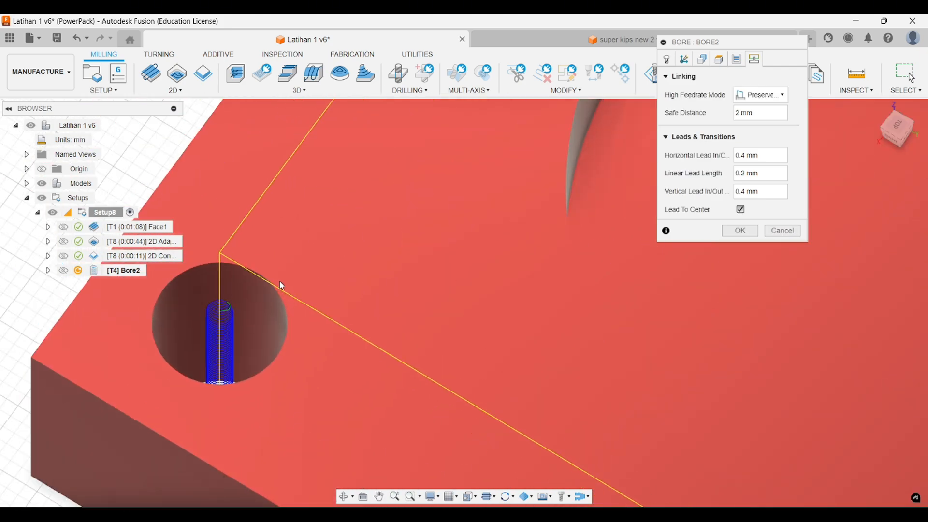
{"action": "scroll", "coordinate": [548, 360], "scroll_direction": "up", "scroll_amount": 6}
{"action": "scroll", "coordinate": [546, 355], "scroll_direction": "up", "scroll_amount": 4}
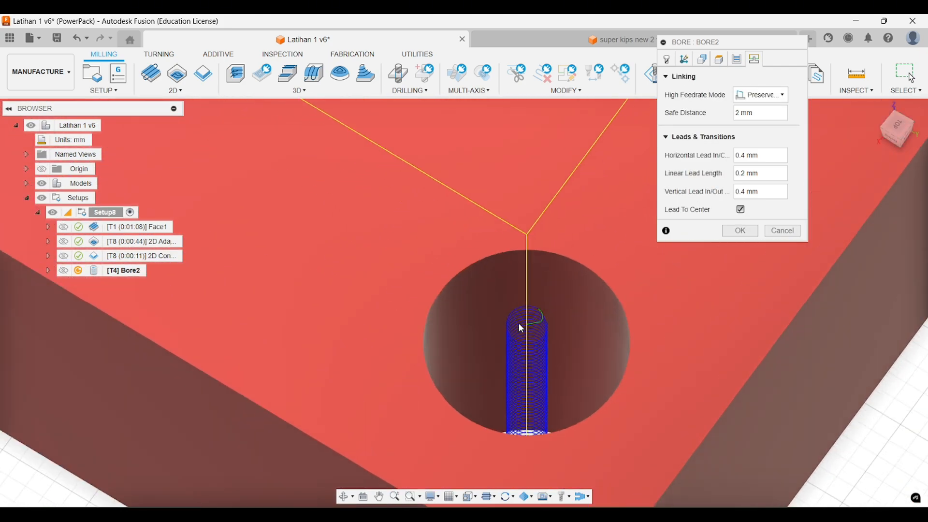
{"action": "middle_click_drag", "start_coordinate": [519, 325], "coordinate": [488, 359], "text": "shift"}
{"action": "scroll", "coordinate": [494, 317], "scroll_direction": "down", "scroll_amount": 2}
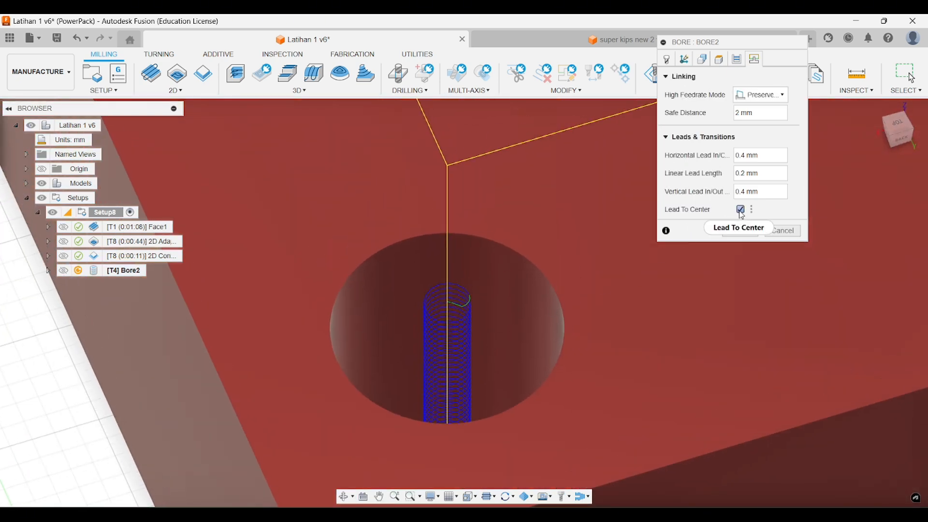
Accept the Bore operation's settings and generate its toolpath.
{"action": "mouse_move", "coordinate": [741, 214]}
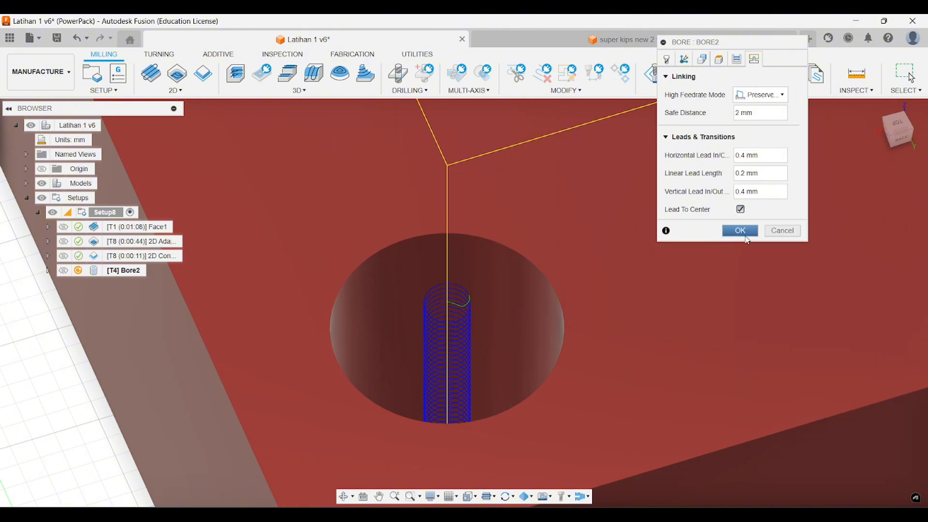
{"action": "scroll", "coordinate": [512, 262], "scroll_direction": "down", "scroll_amount": 5}
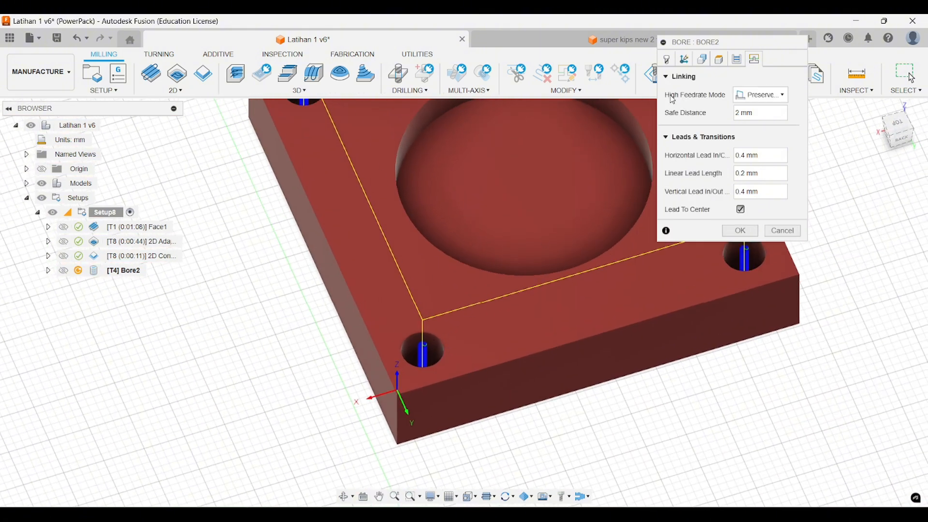
{"action": "left_click", "coordinate": [741, 231]}
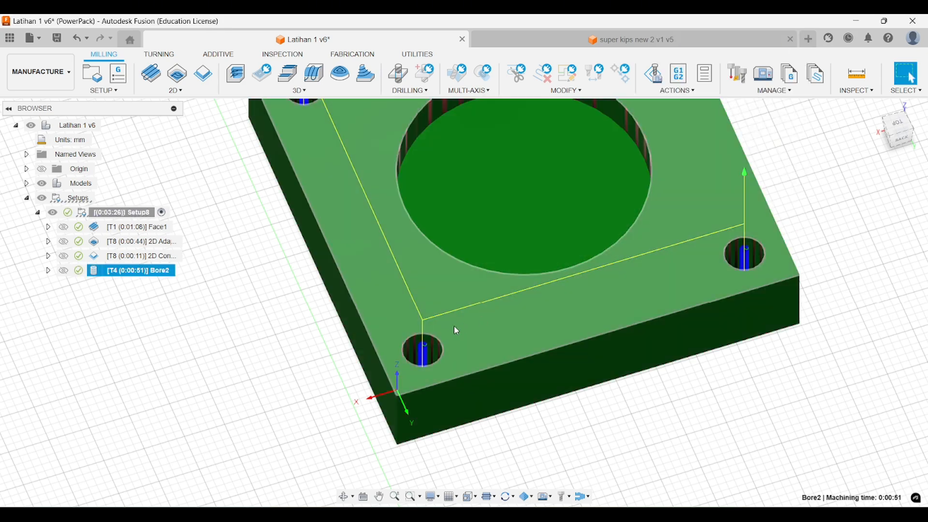
Simulate the Bore operation with the machine and watch the tool cut the first corner hole.
{"action": "middle_click_drag", "start_coordinate": [454, 325], "coordinate": [636, 289], "text": "shift"}
{"action": "scroll", "coordinate": [670, 247], "scroll_direction": "down", "scroll_amount": 3}
{"action": "left_click", "coordinate": [646, 77]}
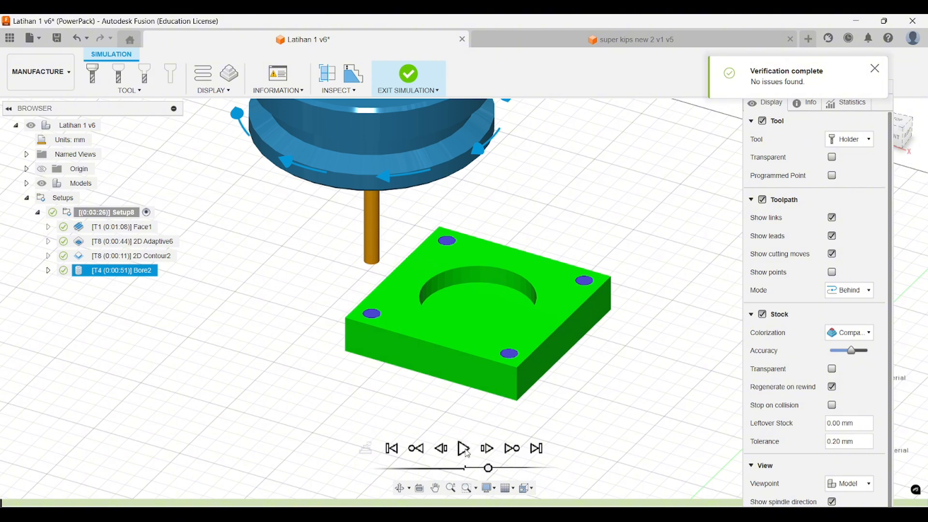
{"action": "scroll", "coordinate": [399, 370], "scroll_direction": "up", "scroll_amount": 3}
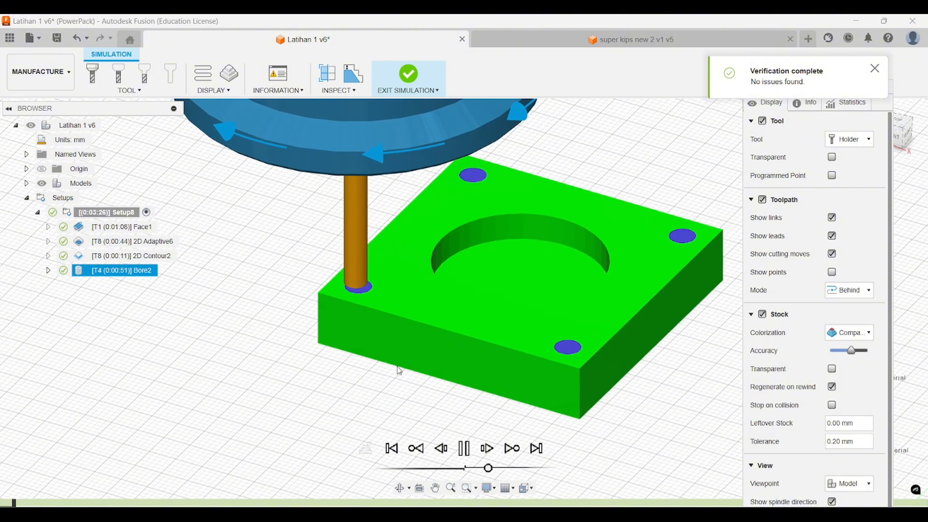
{"action": "scroll", "coordinate": [342, 295], "scroll_direction": "up", "scroll_amount": 3}
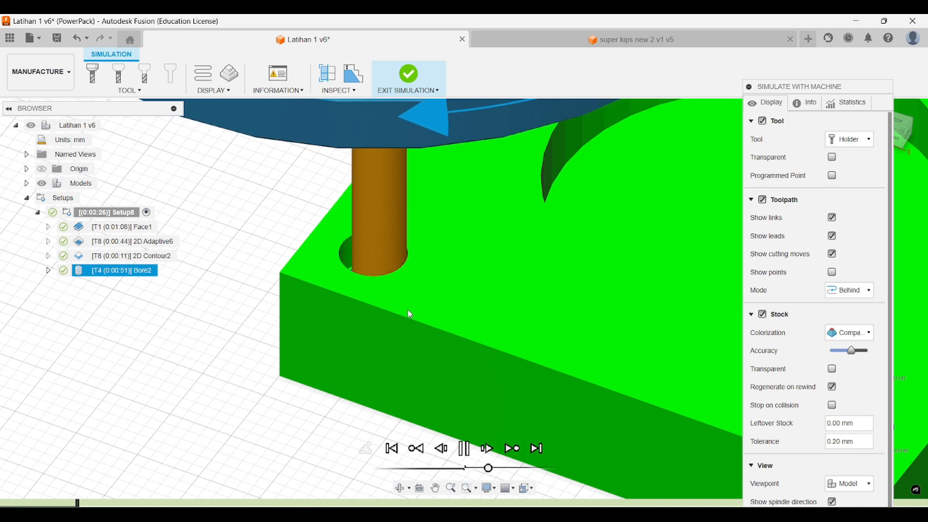
{"action": "scroll", "coordinate": [504, 320], "scroll_direction": "down", "scroll_amount": 5}
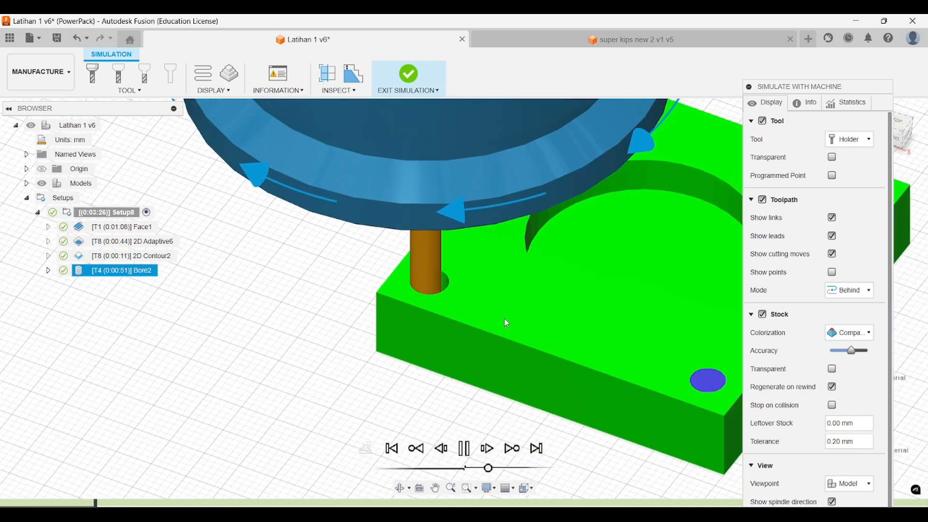
Watch the first hole's bore from the front, pause after the retract, and examine the link move above the plate.
{"action": "left_click", "coordinate": [902, 143]}
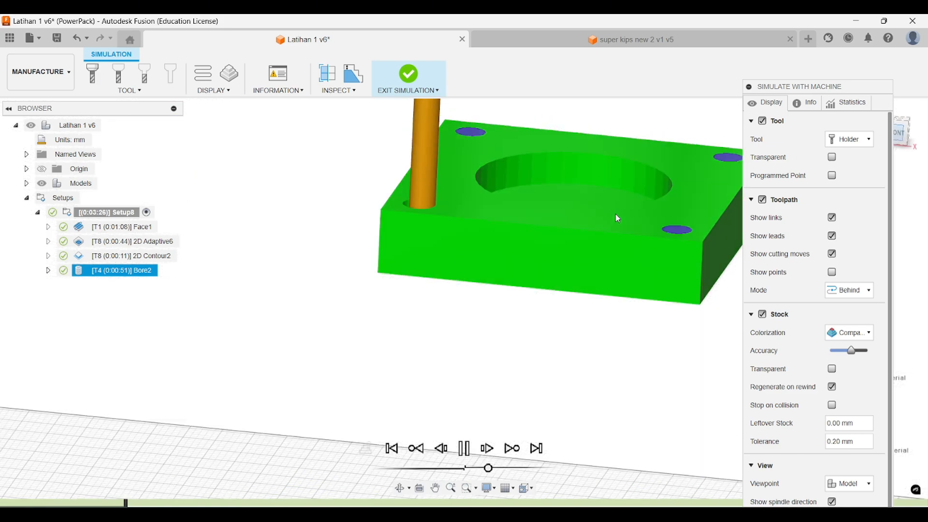
{"action": "scroll", "coordinate": [425, 402], "scroll_direction": "down", "scroll_amount": 1}
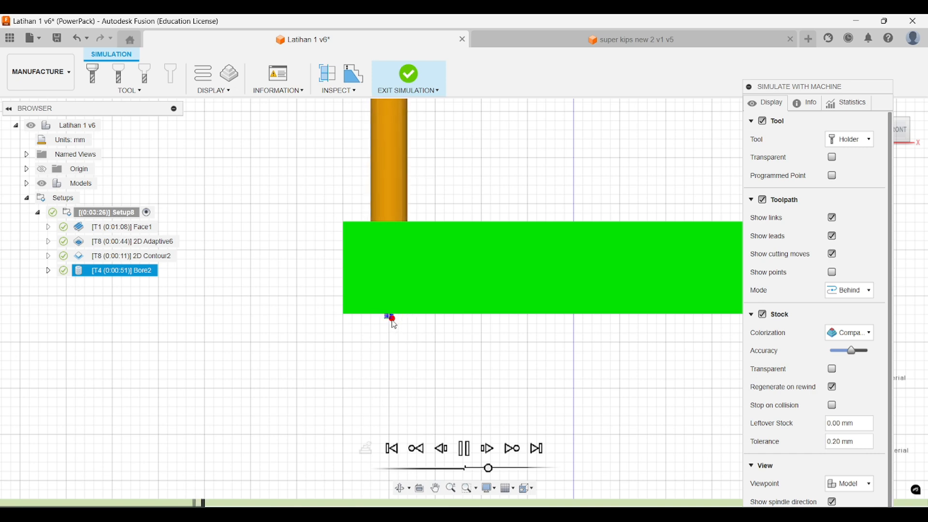
{"action": "left_click", "coordinate": [463, 448]}
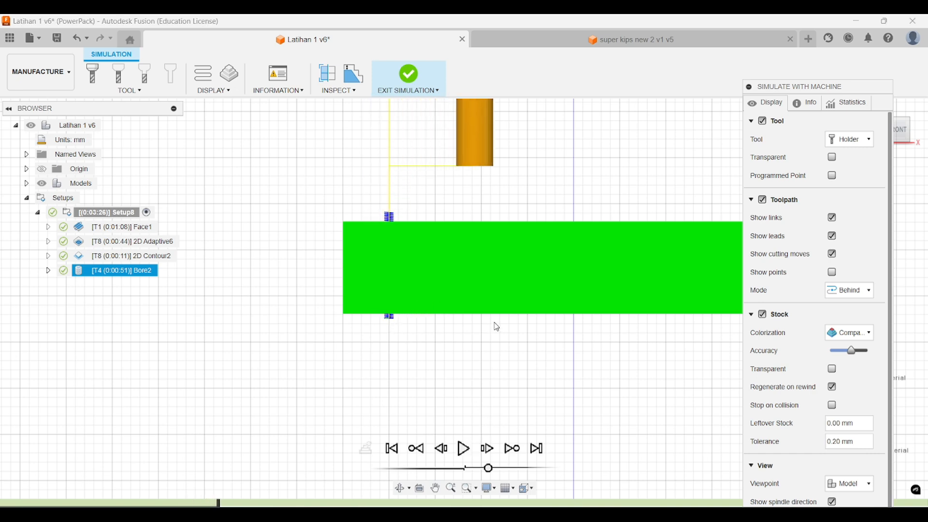
{"action": "scroll", "coordinate": [495, 326], "scroll_direction": "down", "scroll_amount": 3}
{"action": "middle_click_drag", "start_coordinate": [494, 325], "coordinate": [406, 358]}
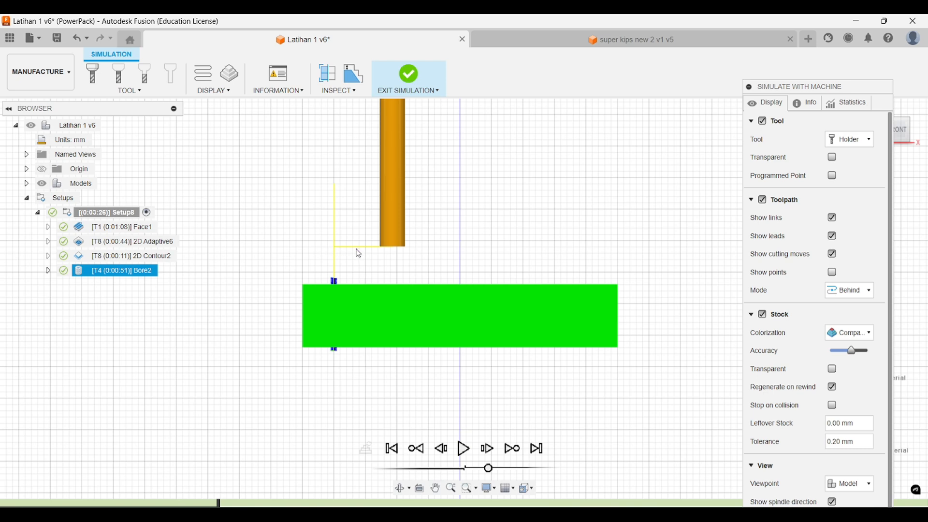
{"action": "middle_click_drag", "start_coordinate": [356, 249], "coordinate": [344, 260], "text": "shift"}
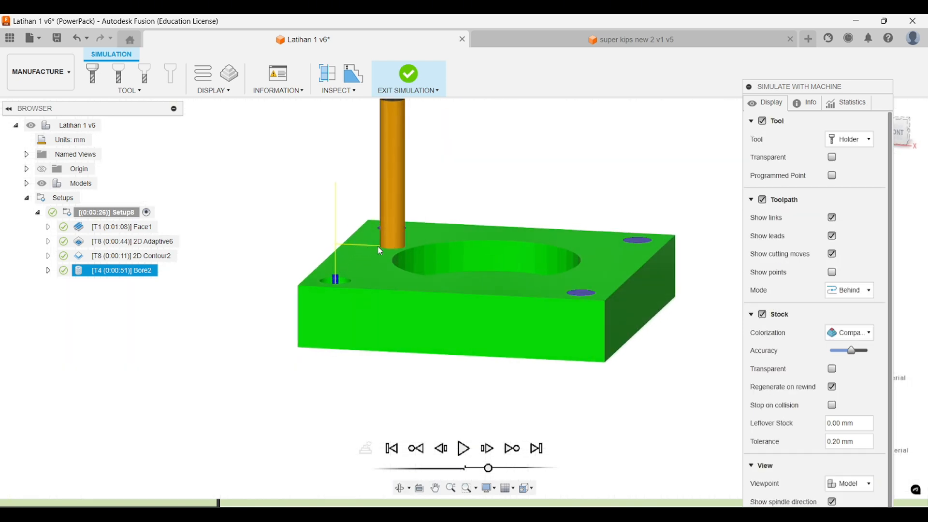
{"action": "left_click", "coordinate": [901, 131]}
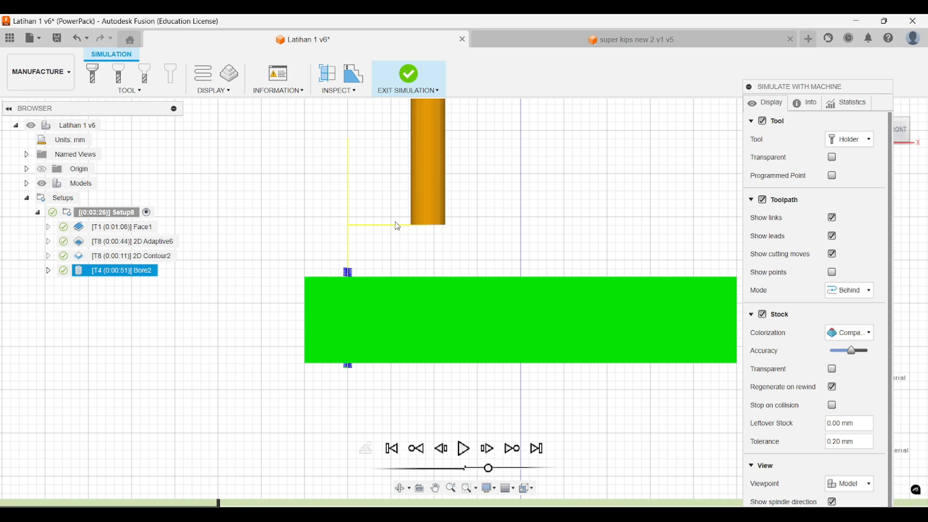
Resume the simulation at a slower speed, pausing and resuming it to examine the tool's entry into the second hole.
{"action": "left_click", "coordinate": [466, 449]}
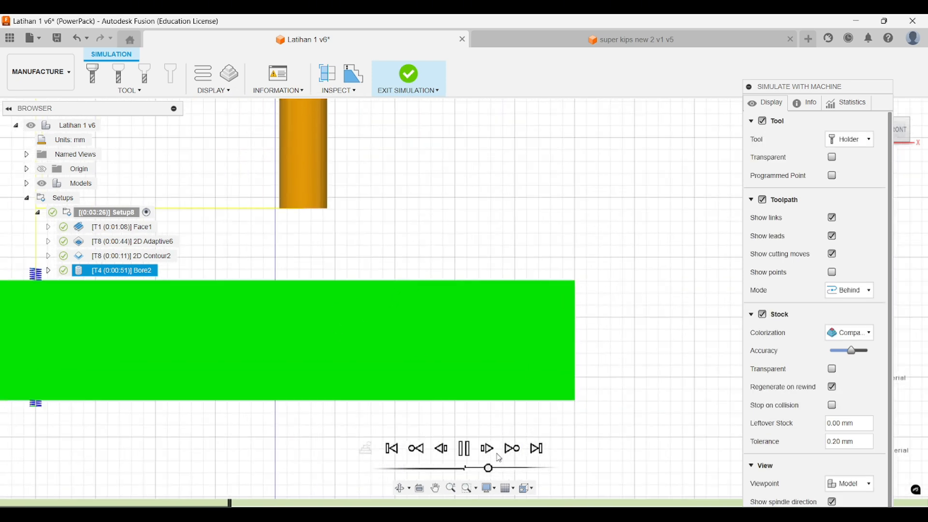
{"action": "left_click_drag", "start_coordinate": [488, 469], "coordinate": [482, 471]}
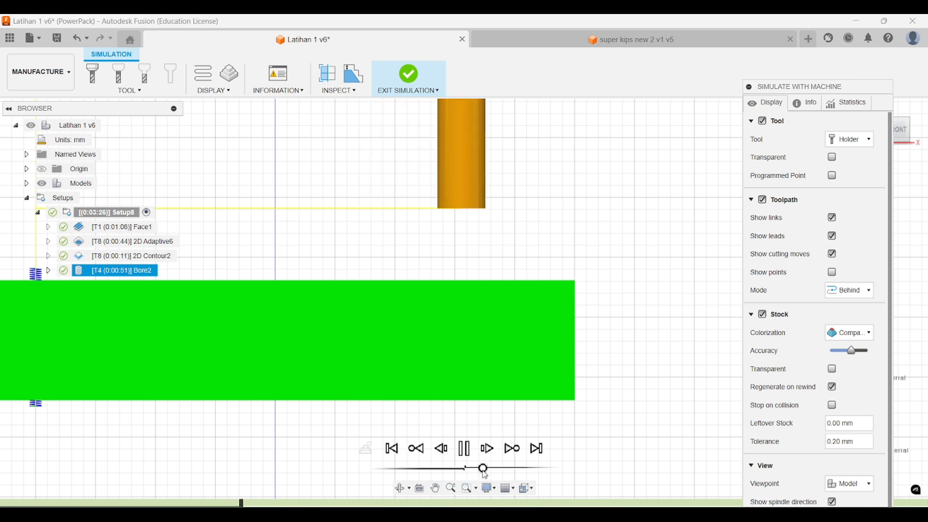
{"action": "scroll", "coordinate": [572, 264], "scroll_direction": "up", "scroll_amount": 2}
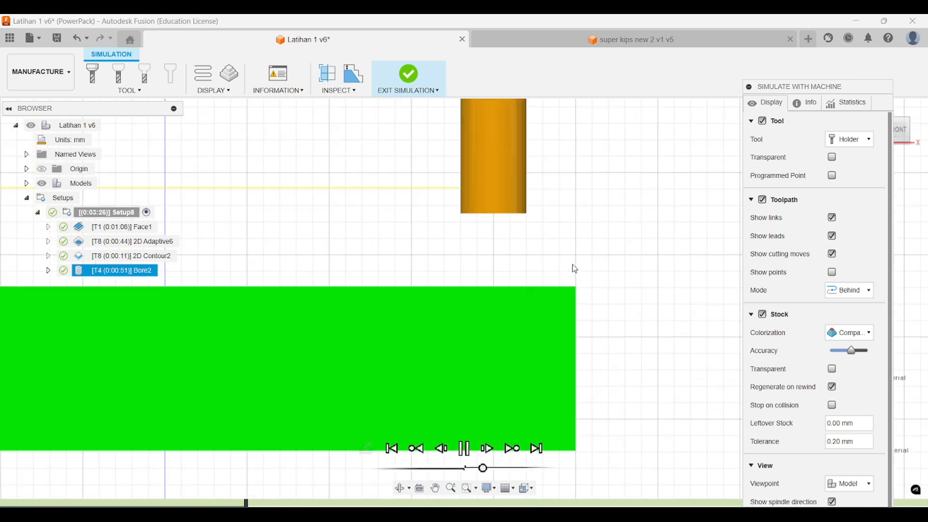
{"action": "left_click", "coordinate": [464, 449]}
{"action": "left_click", "coordinate": [464, 449]}
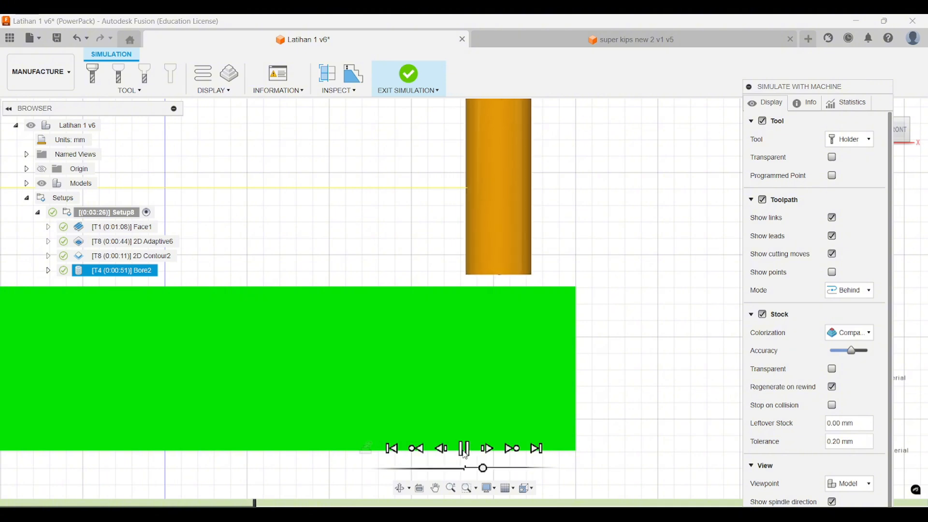
{"action": "left_click", "coordinate": [465, 450]}
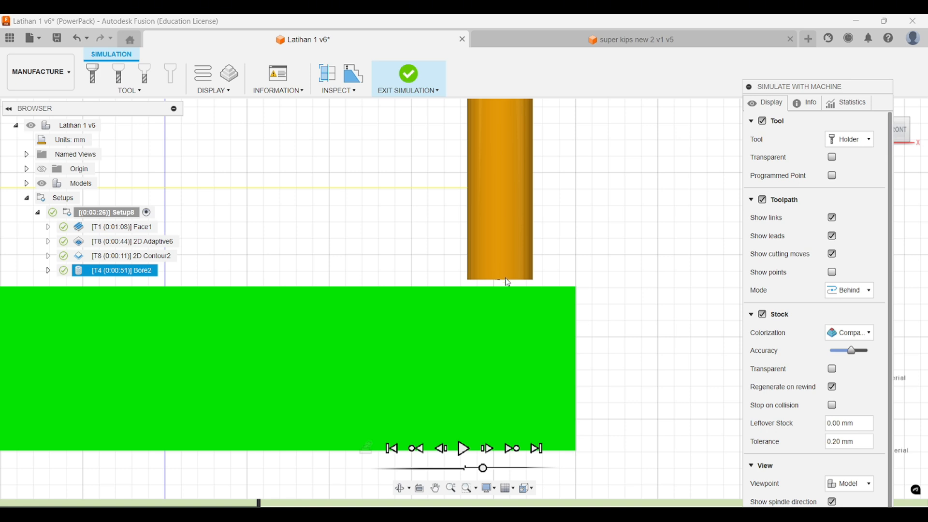
{"action": "left_click", "coordinate": [464, 449]}
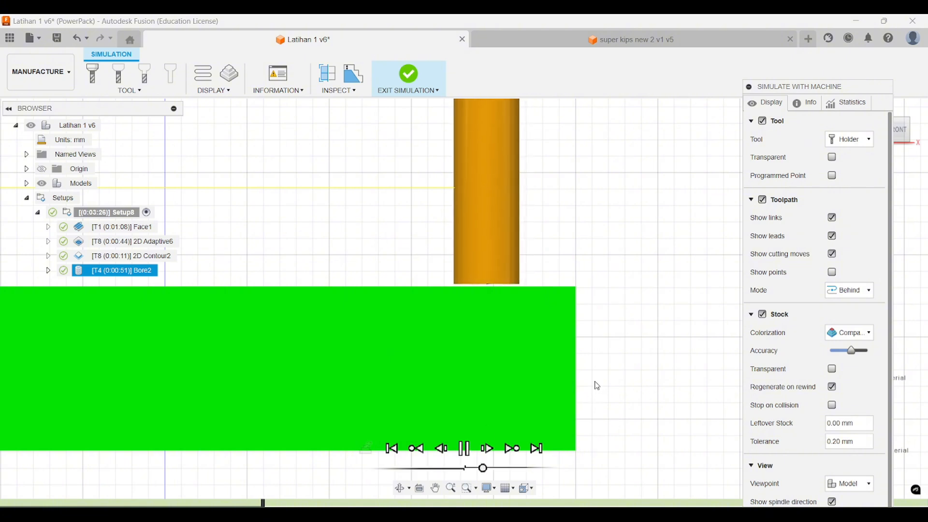
Raise the simulation speed and watch the remaining corner holes being bored from an angled view of the whole plate.
{"action": "scroll", "coordinate": [603, 362], "scroll_direction": "down", "scroll_amount": 4}
{"action": "middle_click_drag", "start_coordinate": [604, 356], "coordinate": [578, 311]}
{"action": "scroll", "coordinate": [579, 312], "scroll_direction": "down", "scroll_amount": 2}
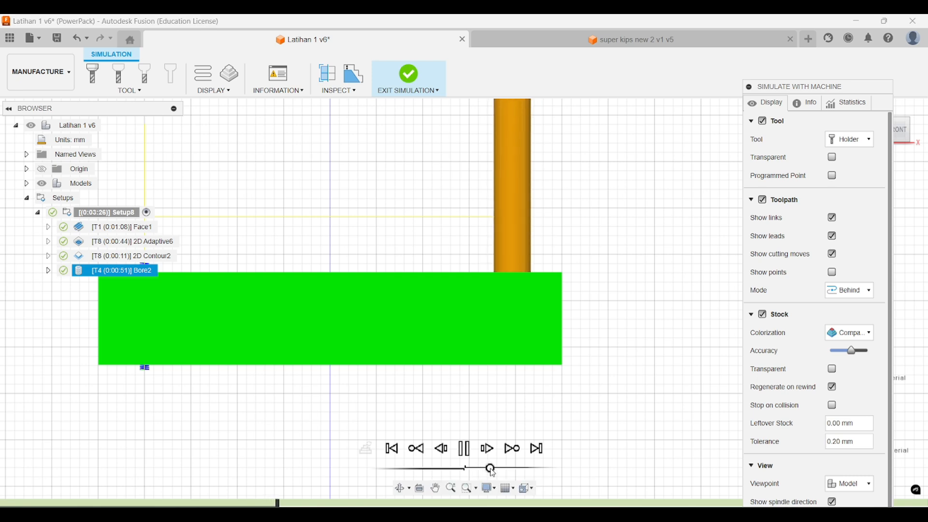
{"action": "middle_click_drag", "start_coordinate": [607, 311], "coordinate": [544, 395], "text": "shift"}
{"action": "scroll", "coordinate": [570, 369], "scroll_direction": "down", "scroll_amount": 1}
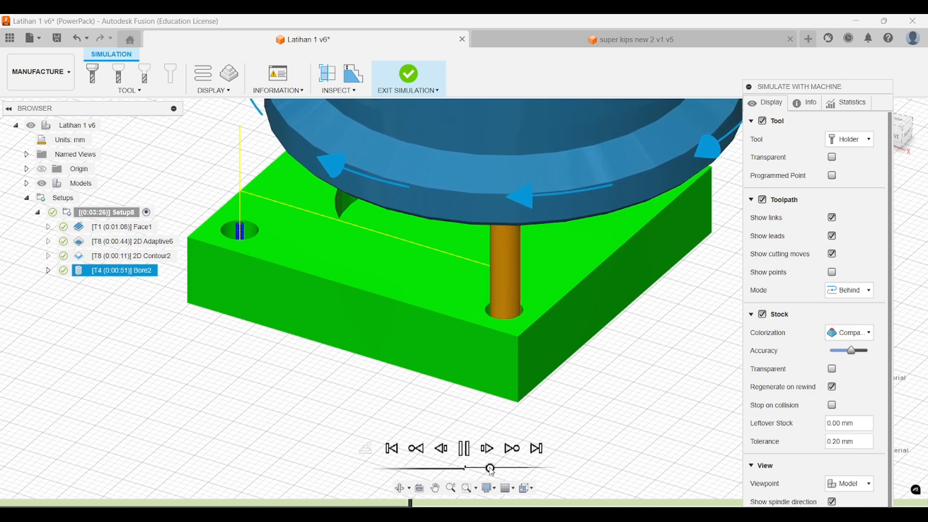
{"action": "scroll", "coordinate": [571, 353], "scroll_direction": "down", "scroll_amount": 3}
{"action": "scroll", "coordinate": [569, 352], "scroll_direction": "down", "scroll_amount": 2}
{"action": "mouse_move", "coordinate": [569, 351]}
{"action": "middle_mouse_down"}
{"action": "mouse_move", "coordinate": [526, 356]}
{"action": "mouse_move", "coordinate": [529, 343]}
{"action": "middle_mouse_up"}
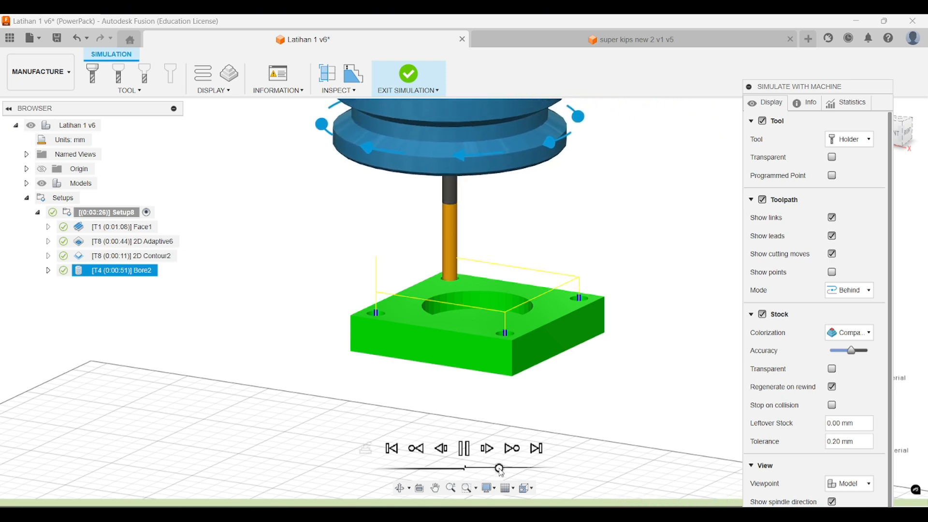
Finish the Bore simulation, hide the toolpath's links, leads and cutting moves, and inspect the four corner holes in the stock.
{"action": "left_click_drag", "start_coordinate": [498, 468], "coordinate": [497, 470]}
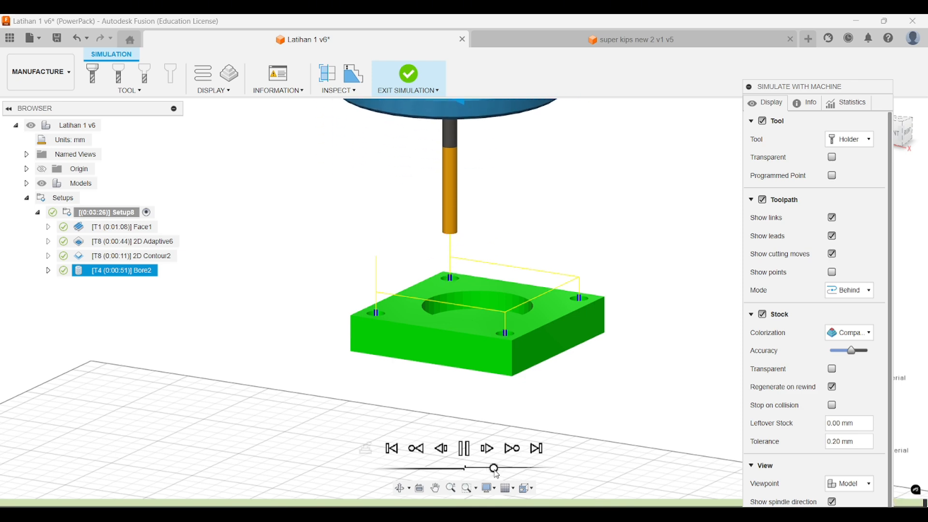
{"action": "scroll", "coordinate": [542, 371], "scroll_direction": "up", "scroll_amount": 3}
{"action": "middle_click_drag", "start_coordinate": [548, 376], "coordinate": [557, 389], "text": "shift"}
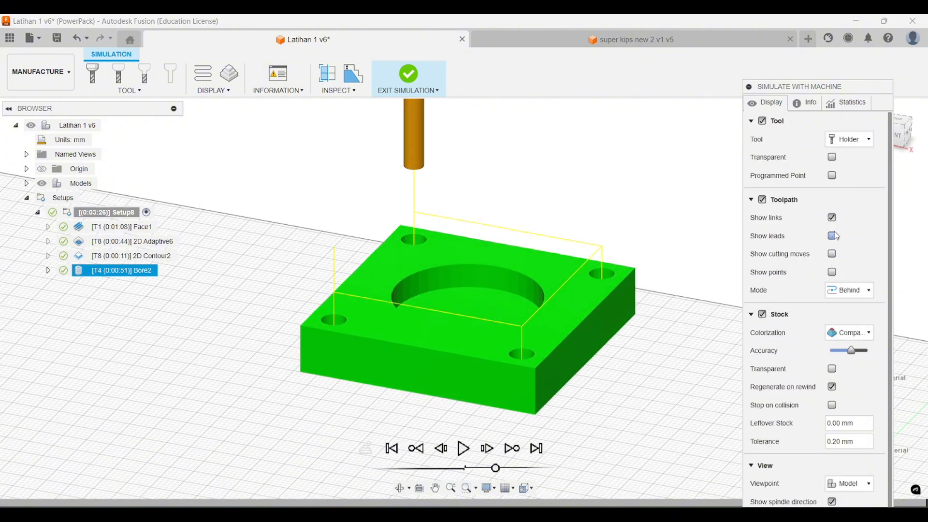
{"action": "left_click", "coordinate": [832, 221]}
{"action": "middle_click_drag", "start_coordinate": [636, 290], "coordinate": [511, 342], "text": "shift"}
{"action": "middle_click_drag", "start_coordinate": [484, 328], "coordinate": [563, 336], "text": "shift"}
Exit the machine simulation and deselect the Bore operation to show the plate without its toolpath.
{"action": "left_click_drag", "start_coordinate": [823, 89], "coordinate": [827, 22]}
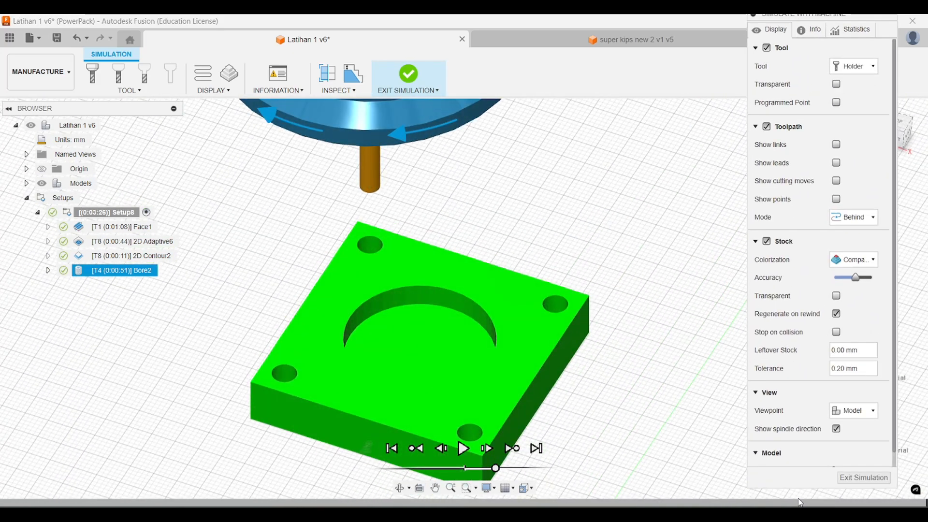
{"action": "left_click", "coordinate": [846, 478]}
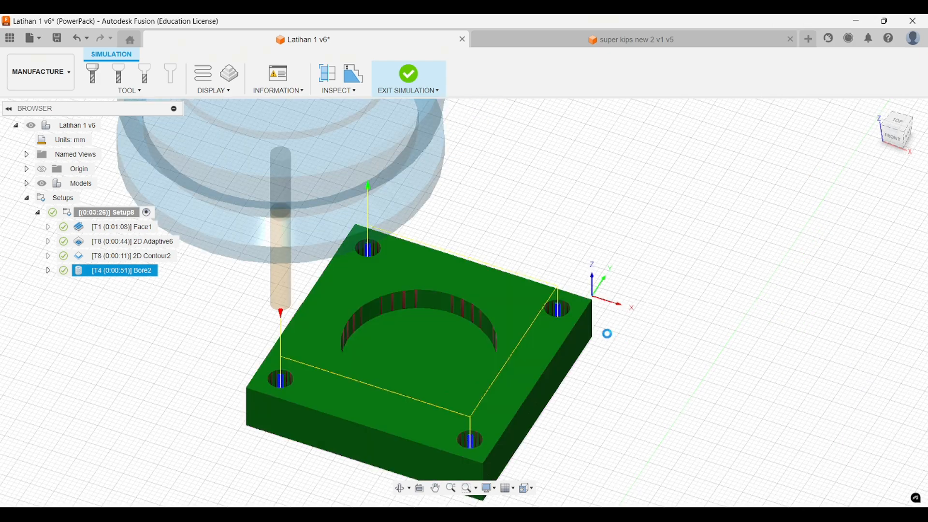
{"action": "middle_click_drag", "start_coordinate": [613, 317], "coordinate": [595, 315], "text": "shift"}
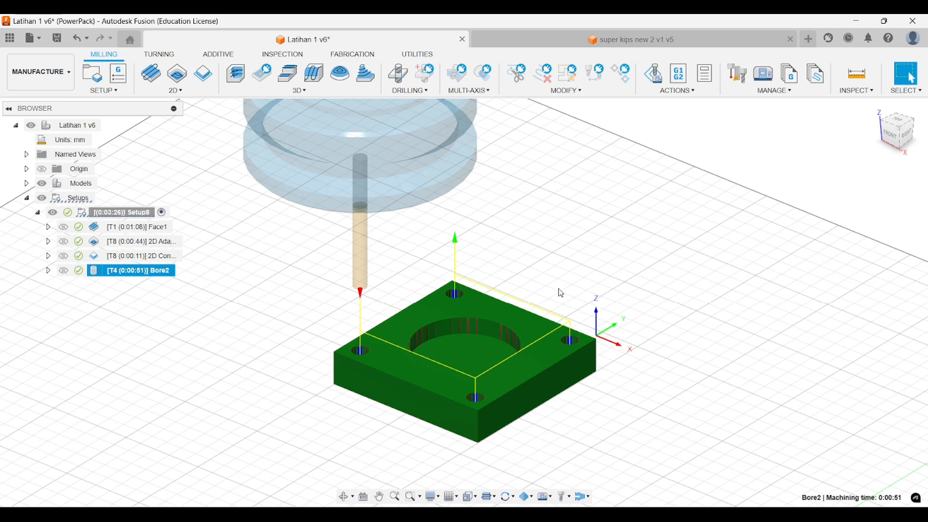
{"action": "left_click", "coordinate": [687, 277]}
Examine the plate model's circular pocket and four corner holes up close from several angles.
{"action": "middle_click_drag", "start_coordinate": [458, 318], "coordinate": [507, 190], "text": "shift"}
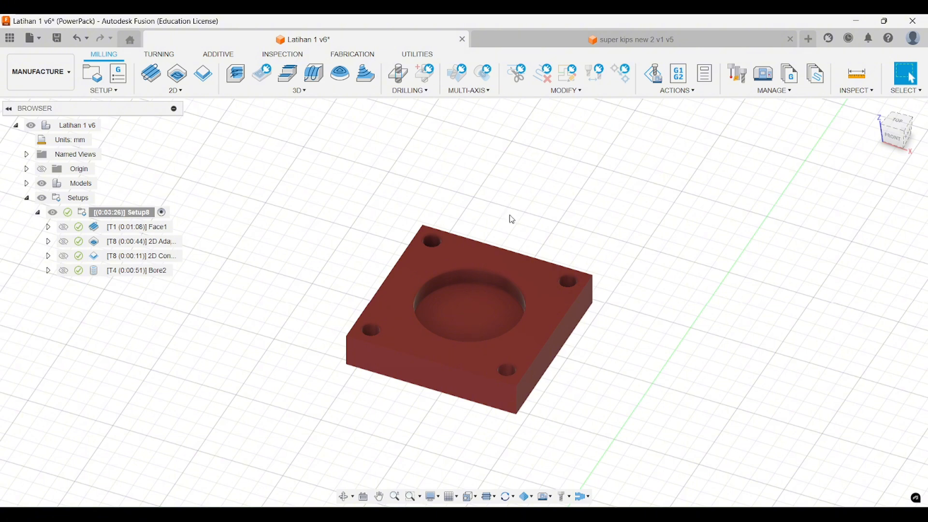
{"action": "scroll", "coordinate": [483, 265], "scroll_direction": "up", "scroll_amount": 1}
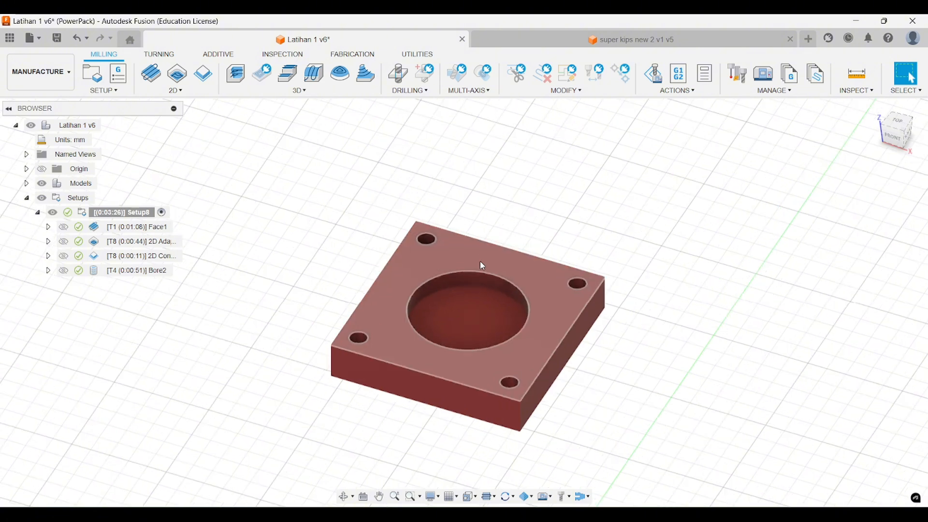
{"action": "middle_click_drag", "start_coordinate": [482, 265], "coordinate": [485, 214], "text": "shift"}
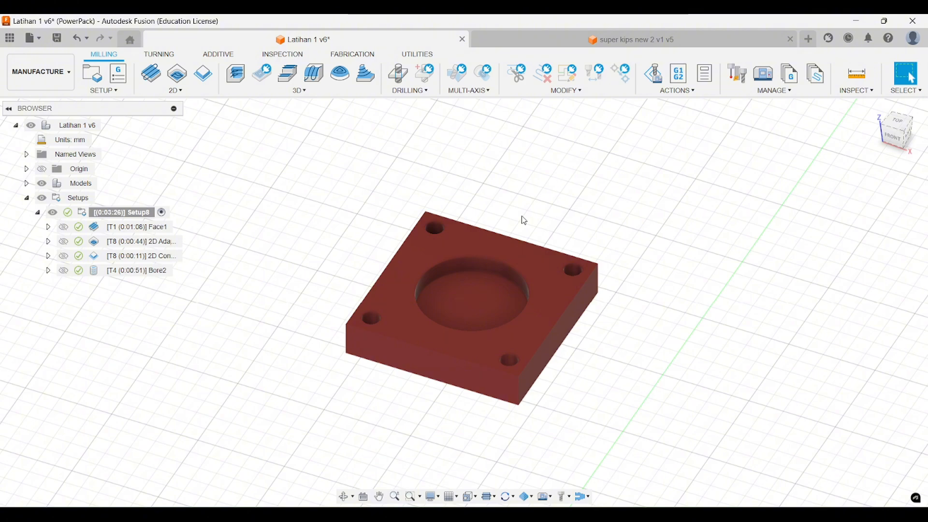
{"action": "middle_click_drag", "start_coordinate": [523, 217], "coordinate": [535, 230], "text": "shift"}
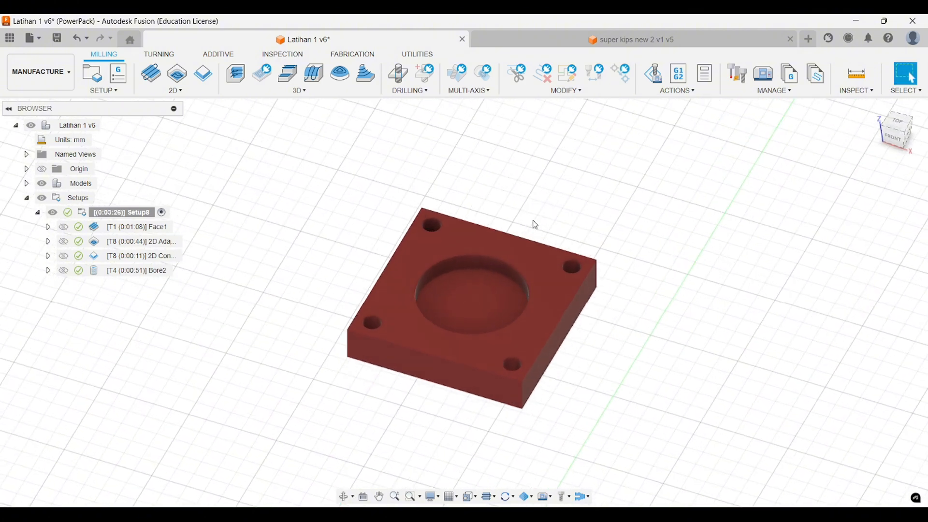
{"action": "scroll", "coordinate": [514, 195], "scroll_direction": "up", "scroll_amount": 3}
{"action": "middle_click_drag", "start_coordinate": [515, 196], "coordinate": [519, 199], "text": "shift"}
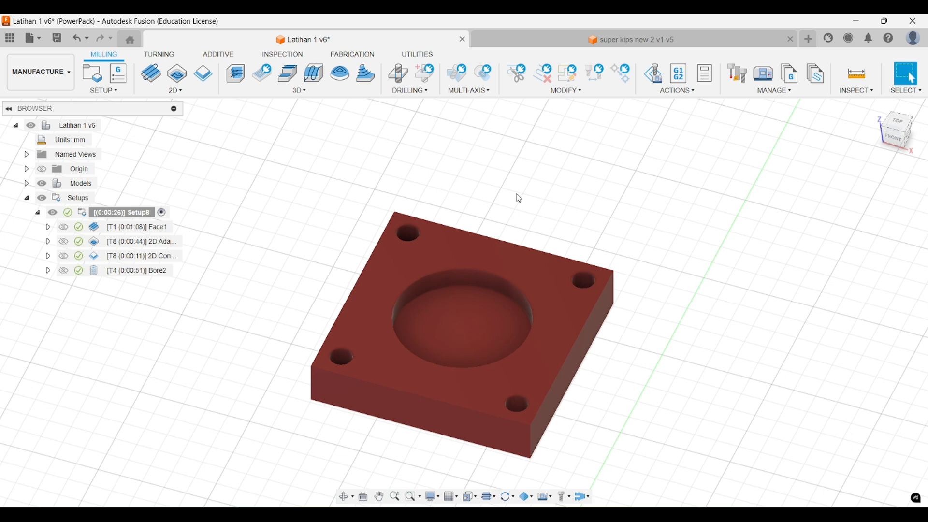
{"action": "middle_click_drag", "start_coordinate": [514, 197], "coordinate": [510, 193], "text": "shift"}
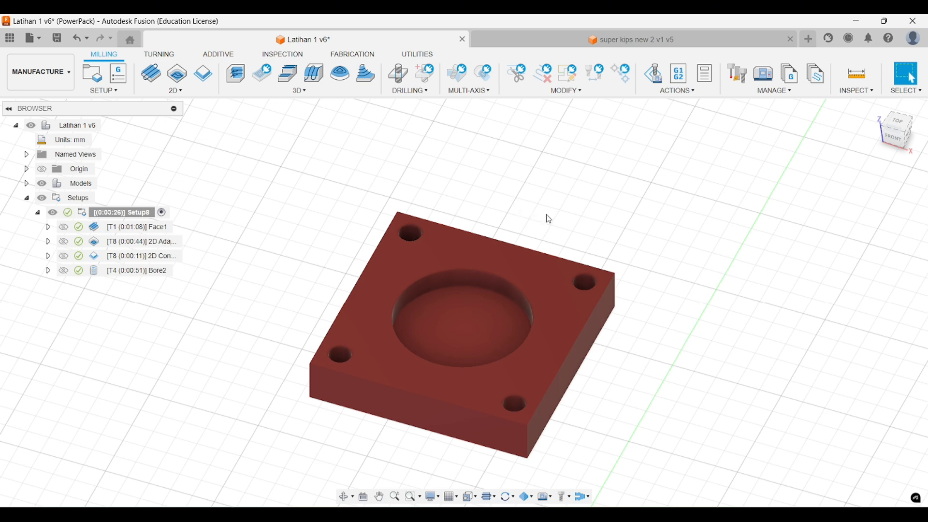
{"action": "mouse_move", "coordinate": [546, 214]}
{"action": "middle_mouse_down", "text": "shift"}
{"action": "mouse_move", "coordinate": [528, 208]}
{"action": "mouse_move", "coordinate": [537, 201]}
{"action": "mouse_move", "coordinate": [545, 213]}
{"action": "middle_mouse_up", "text": "shift"}
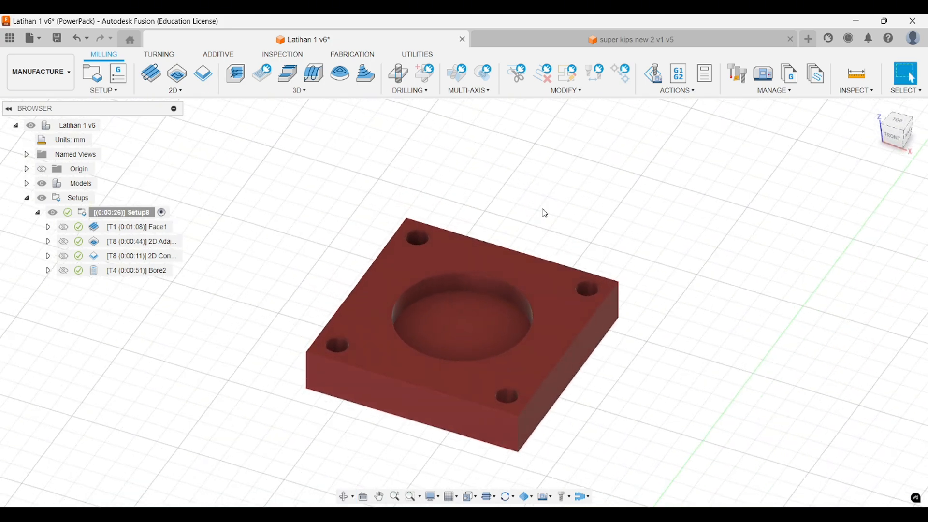